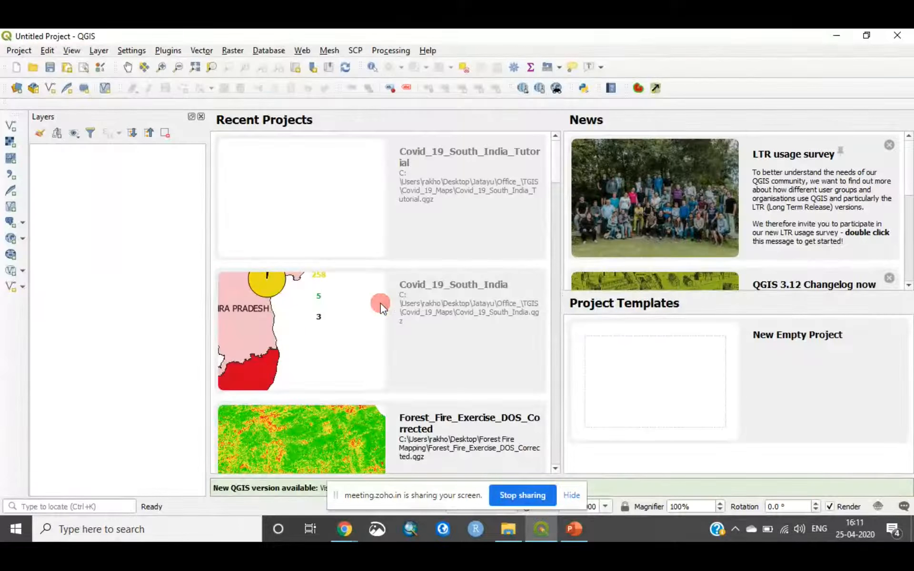
Create a new empty project
left_click(19, 50)
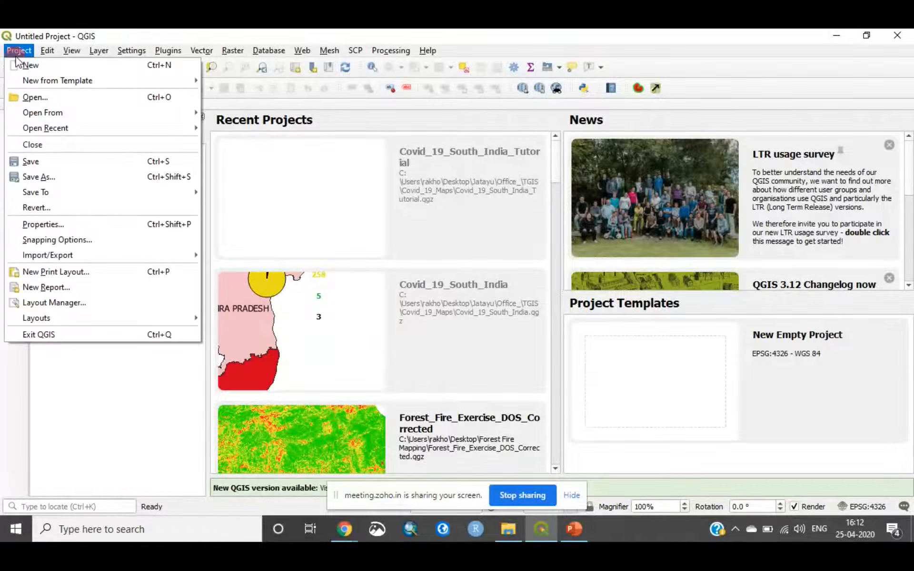
left_click(35, 64)
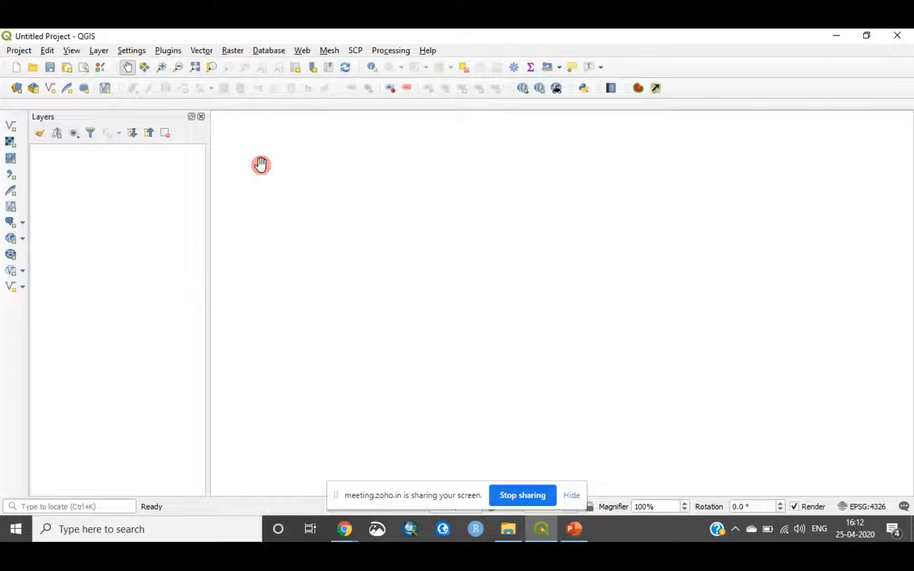
left_click(19, 50)
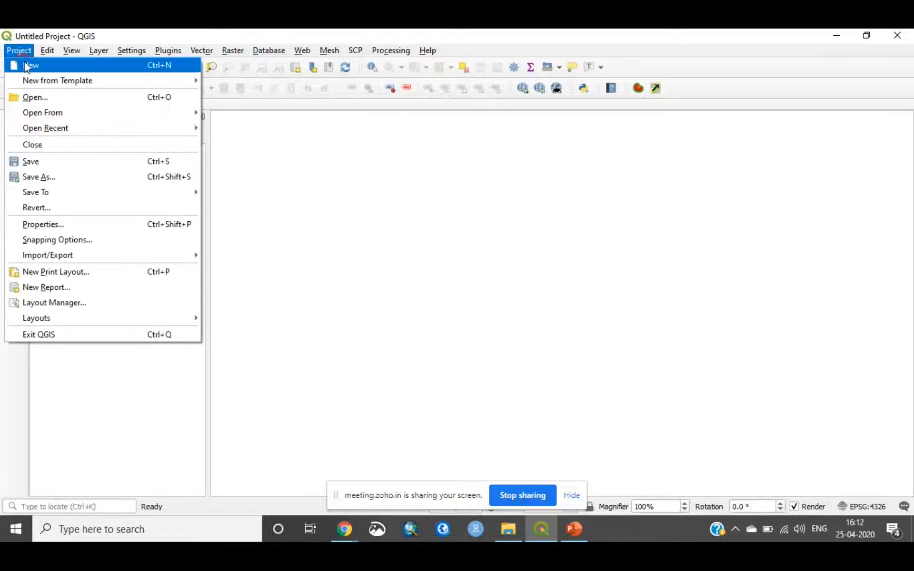
left_click(22, 50)
Save the project in the Covid_19_Maps folder as a QGZ file named Covid_19_SouthIndia.csv
left_click(21, 49)
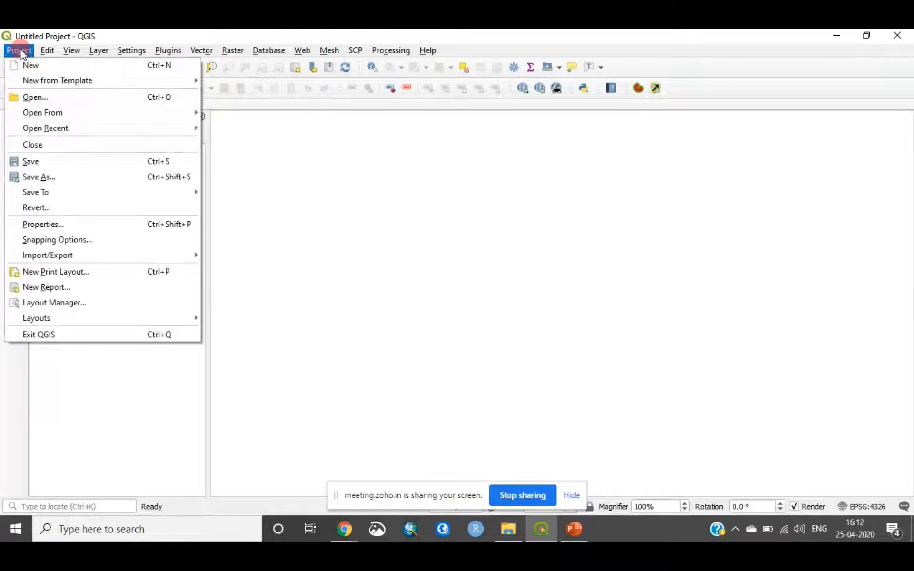
left_click(51, 179)
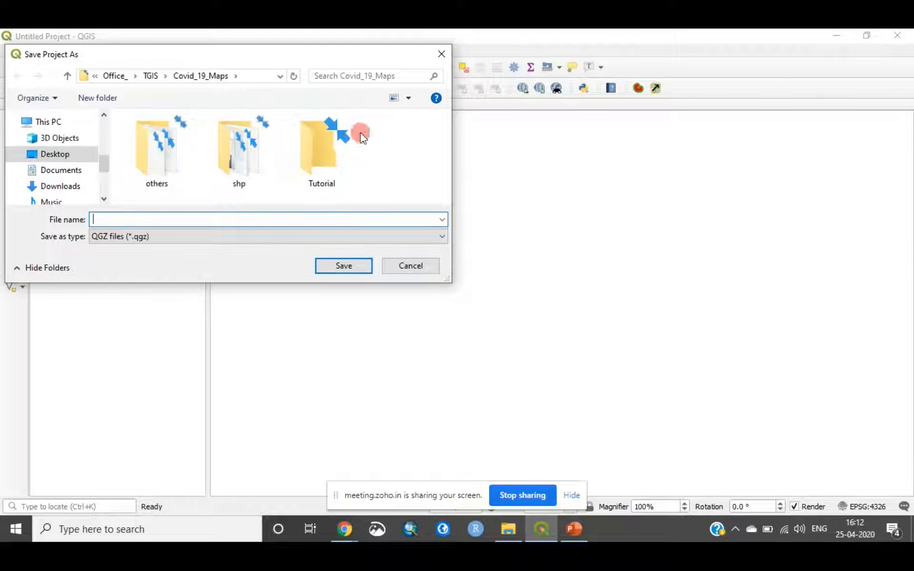
left_click_drag(197, 53, 281, 75)
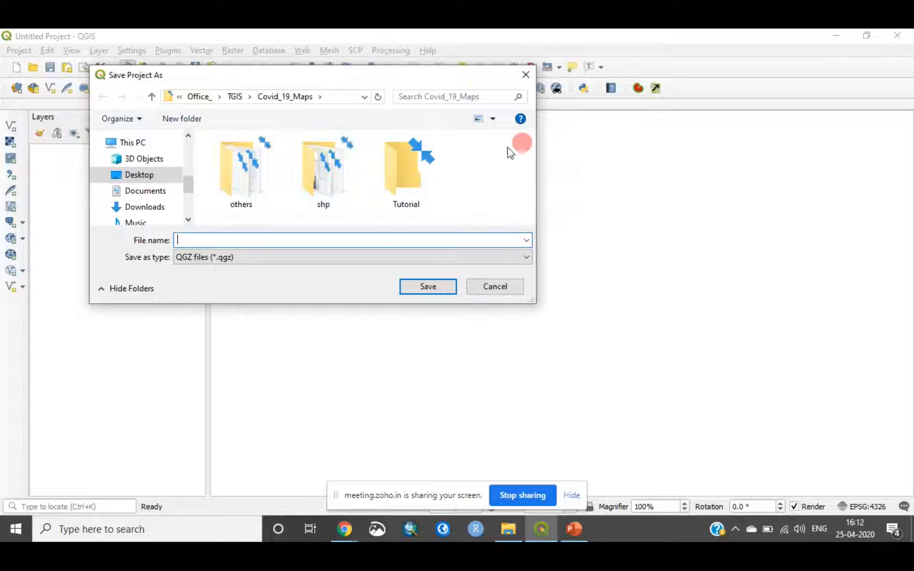
left_click(332, 240)
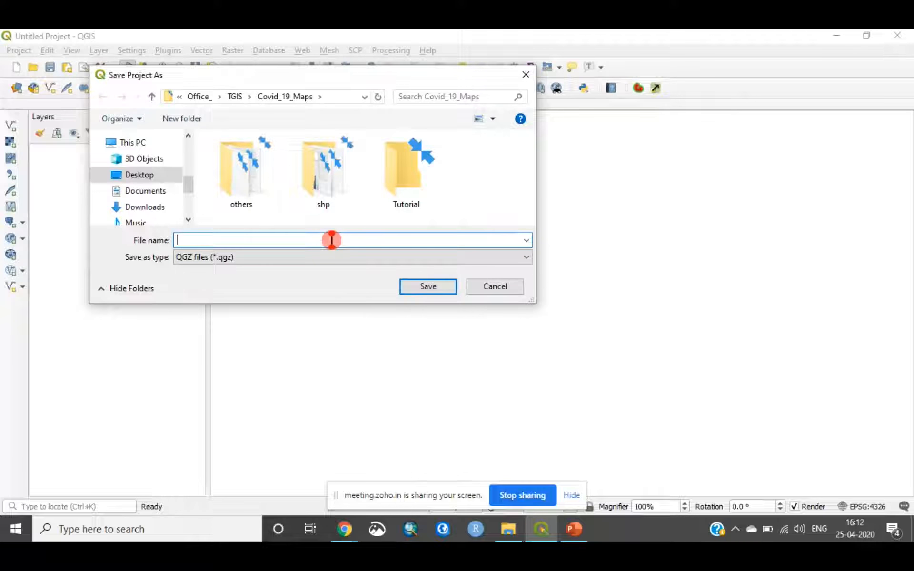
type("Coi")
key("Down")
key("Left")
key("Left")
key("Left")
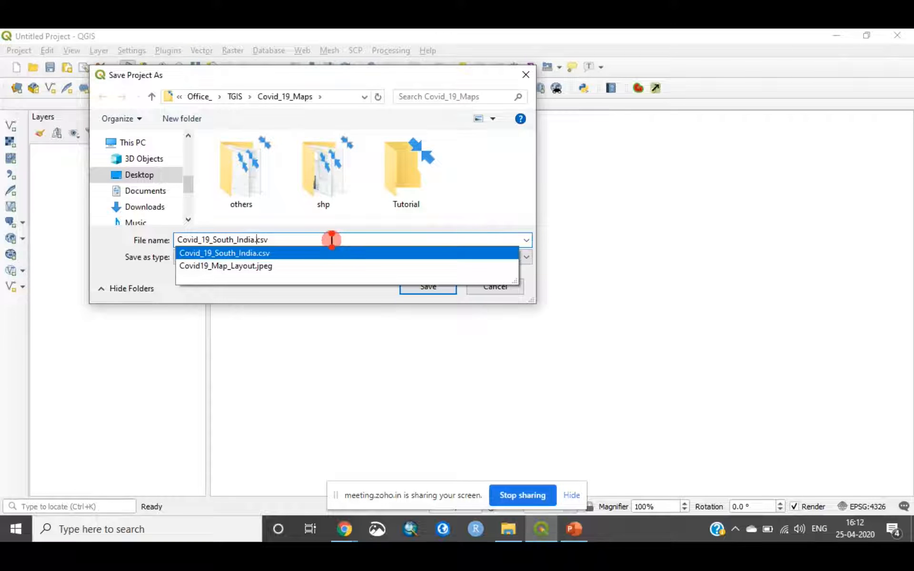
key("Left")
key("Left")
key("Left")
key("Left")
key("BackSpace")
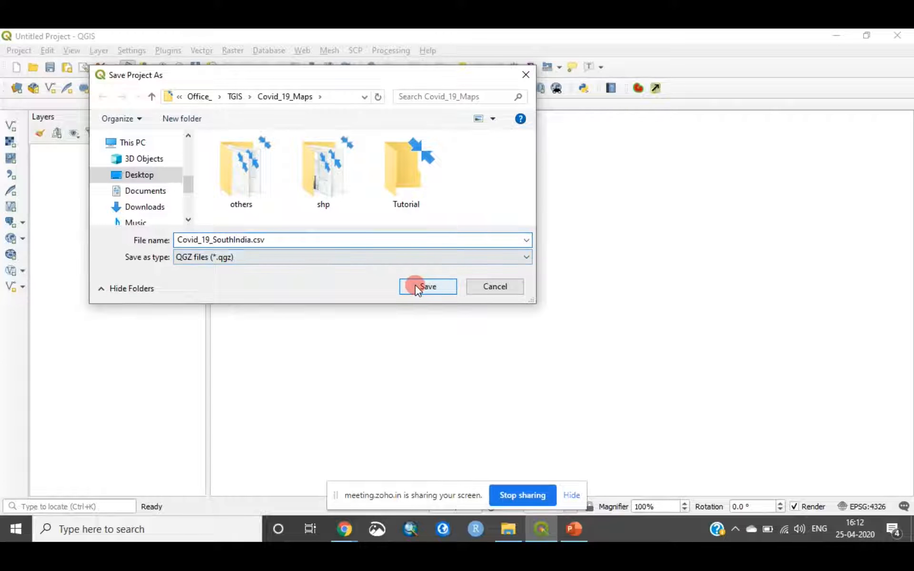
left_click(449, 292)
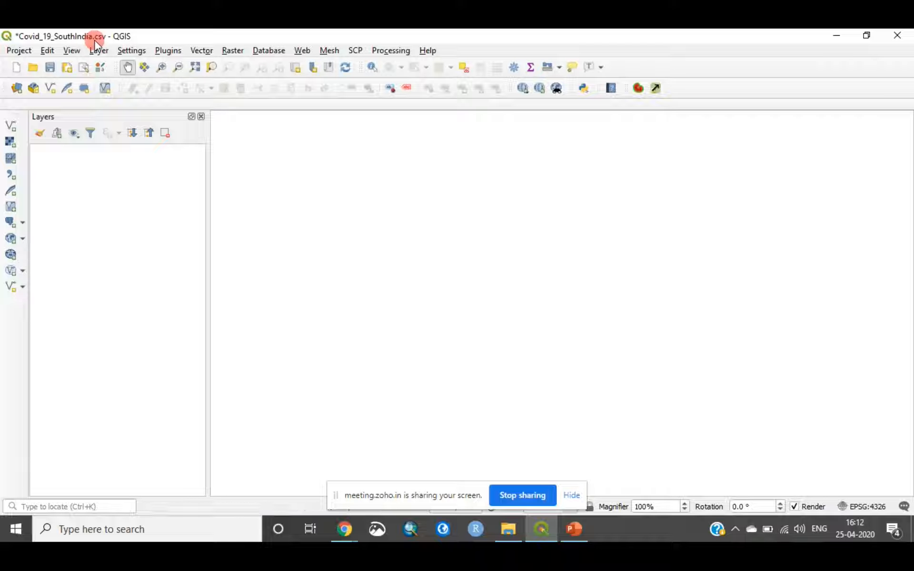
left_click(21, 52)
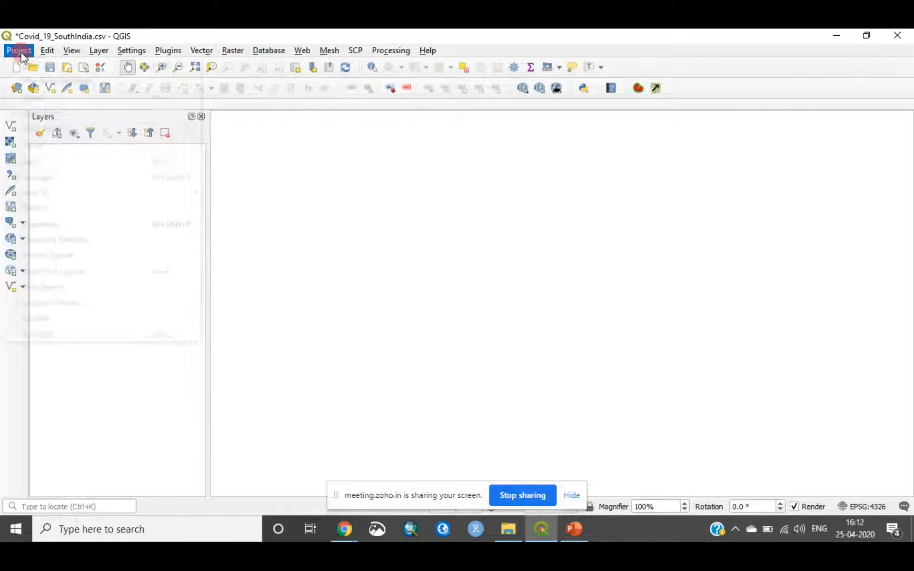
left_click(21, 53)
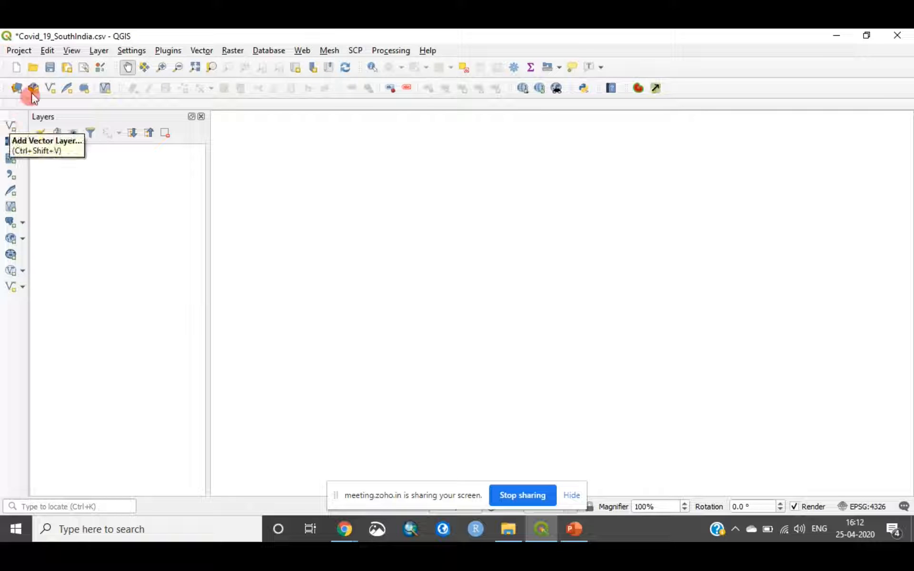
left_click(99, 50)
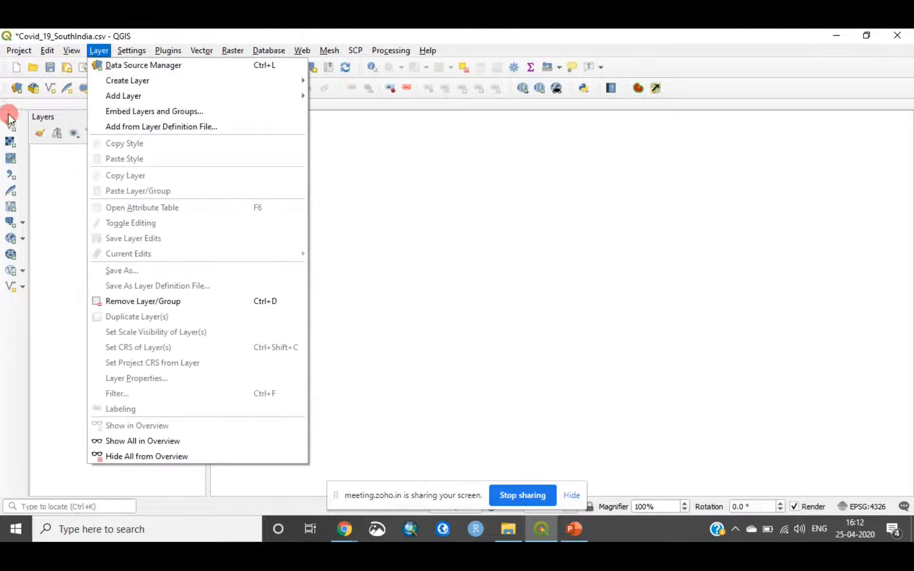
left_click(102, 33)
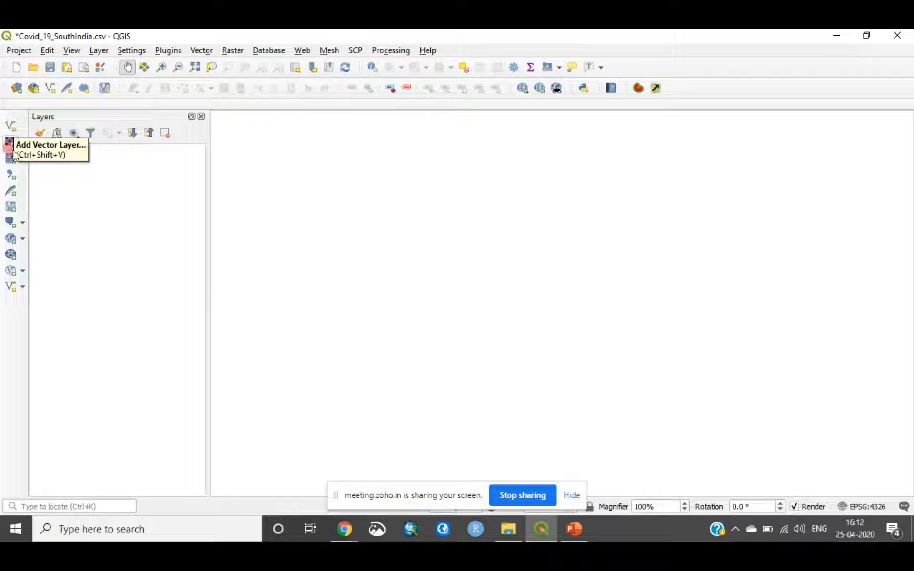
left_click(76, 52)
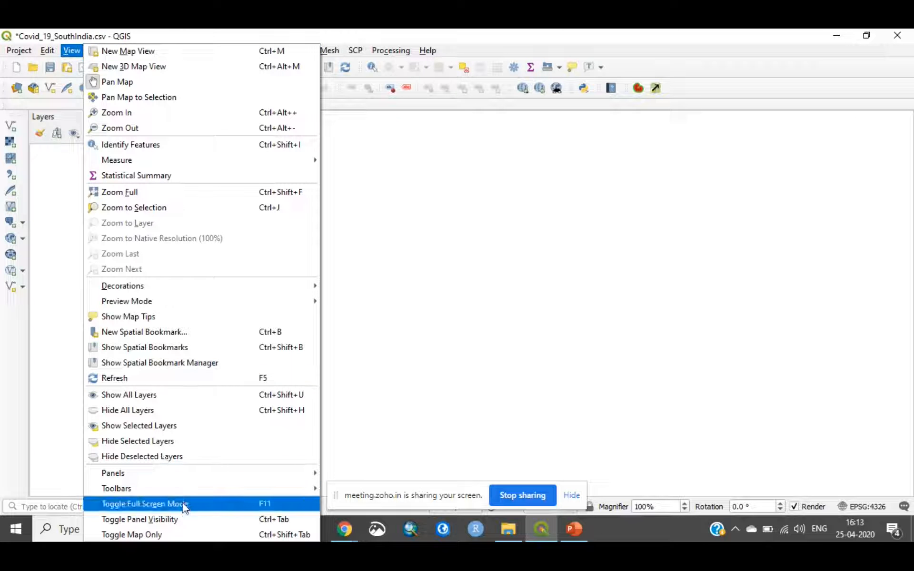
mouse_move(190, 490)
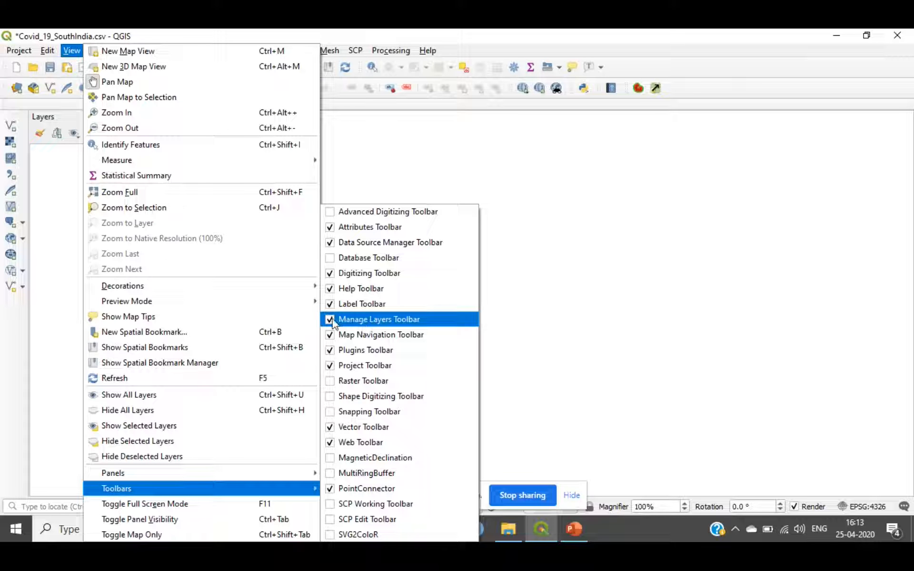
left_click(280, 34)
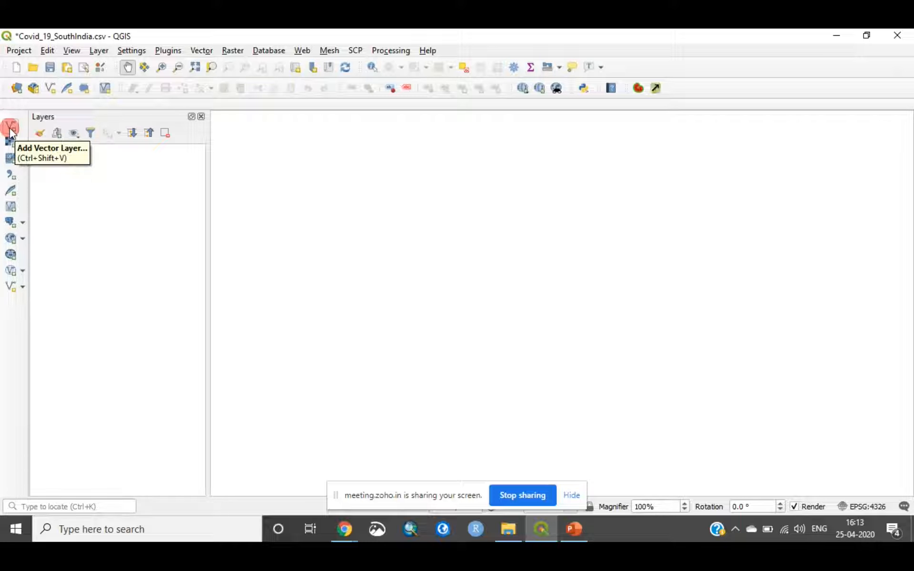
left_click(99, 51)
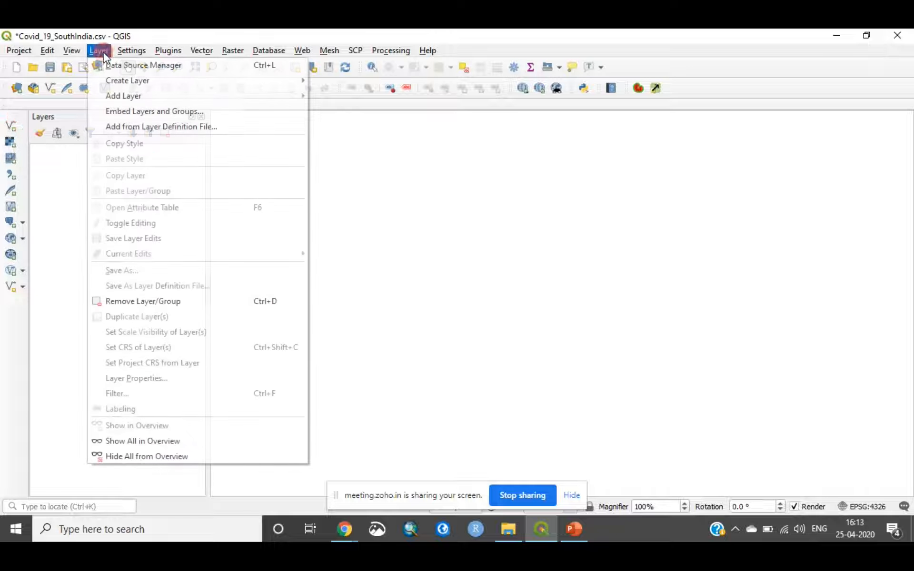
mouse_move(234, 94)
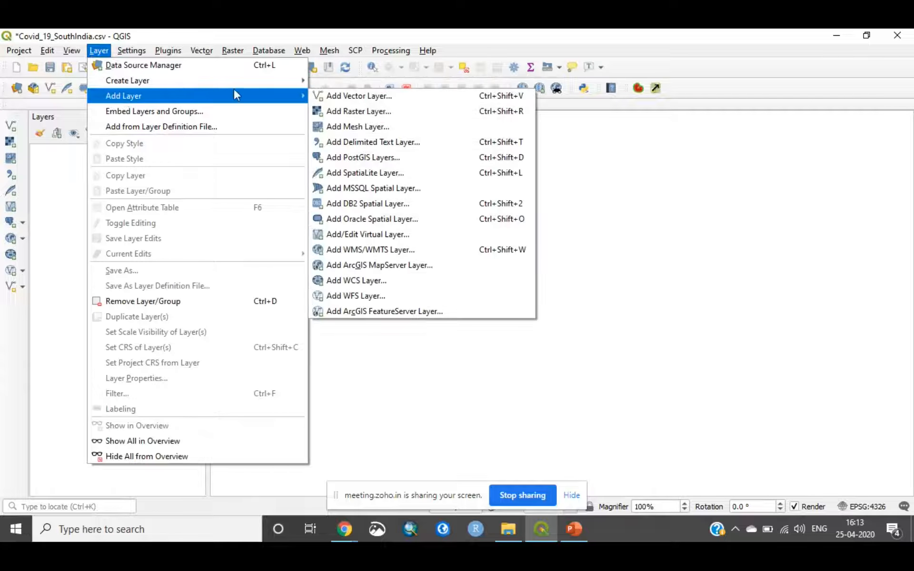
left_click(100, 50)
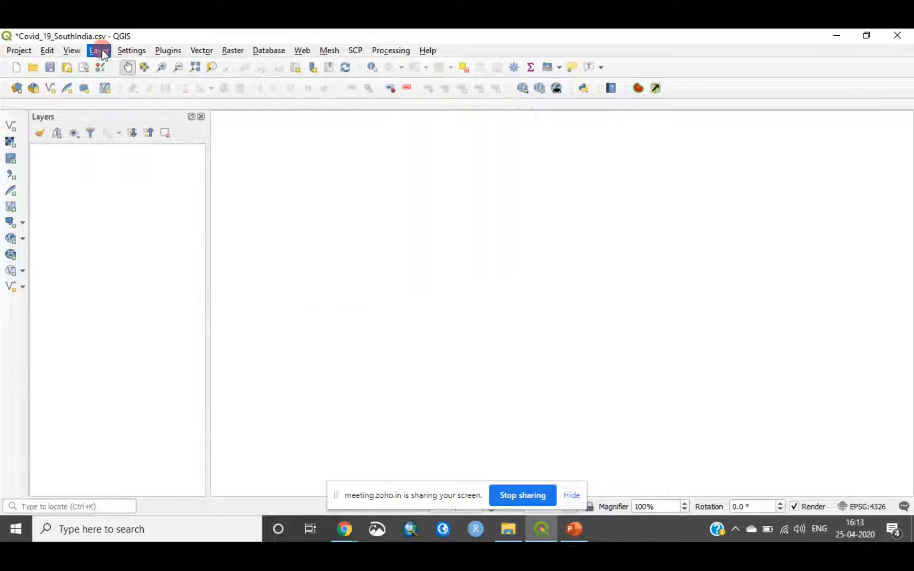
Add the India_Southern_States.shp shapefile from the shp folder of Covid_19_Maps to the project as a vector layer
left_click(7, 128)
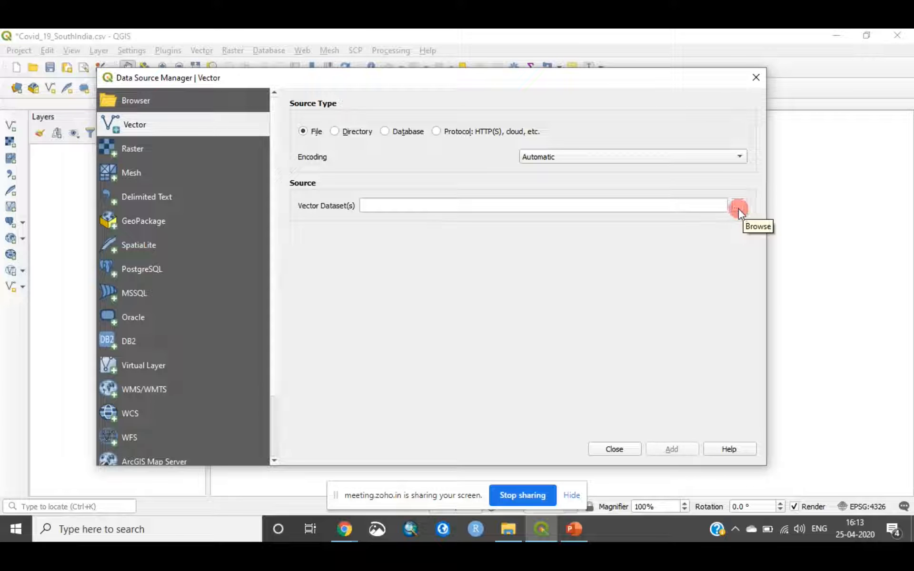
left_click(741, 209)
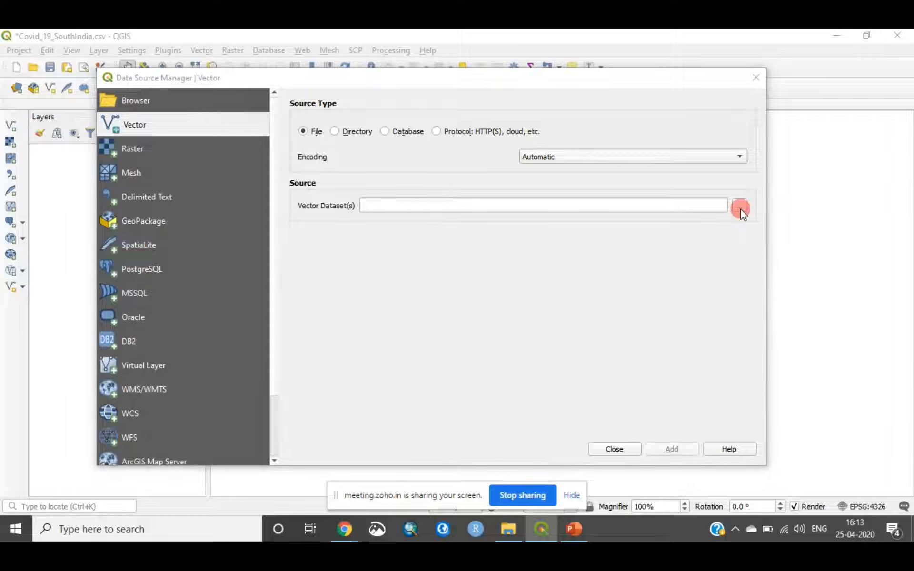
mouse_move(543, 199)
left_mouse_down()
mouse_move(547, 191)
mouse_move(545, 231)
mouse_move(534, 183)
left_mouse_up()
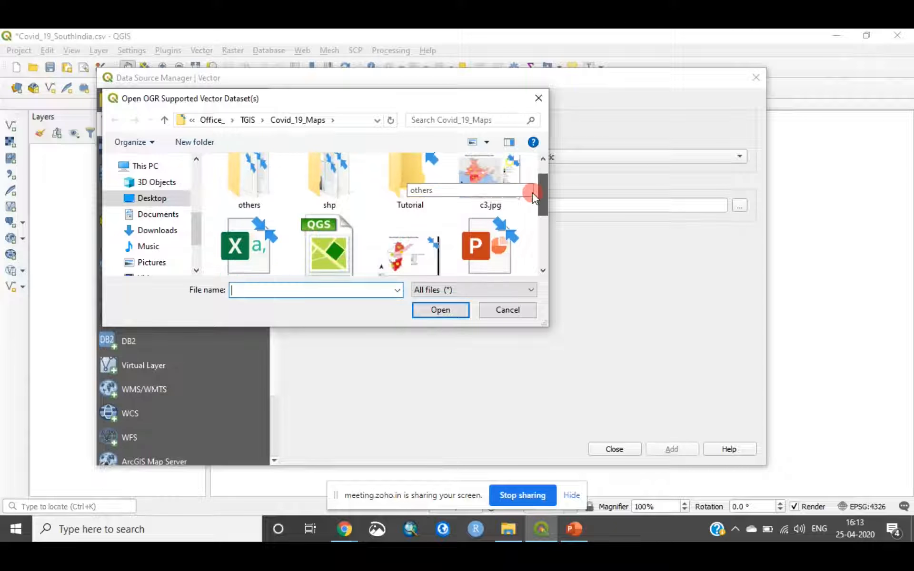
left_click(345, 204)
double_click(345, 204)
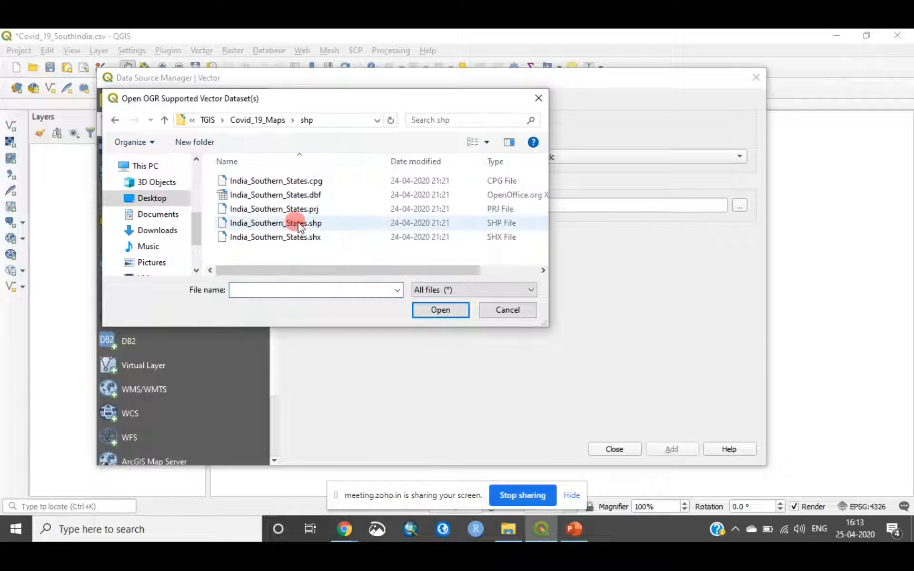
left_click(327, 224)
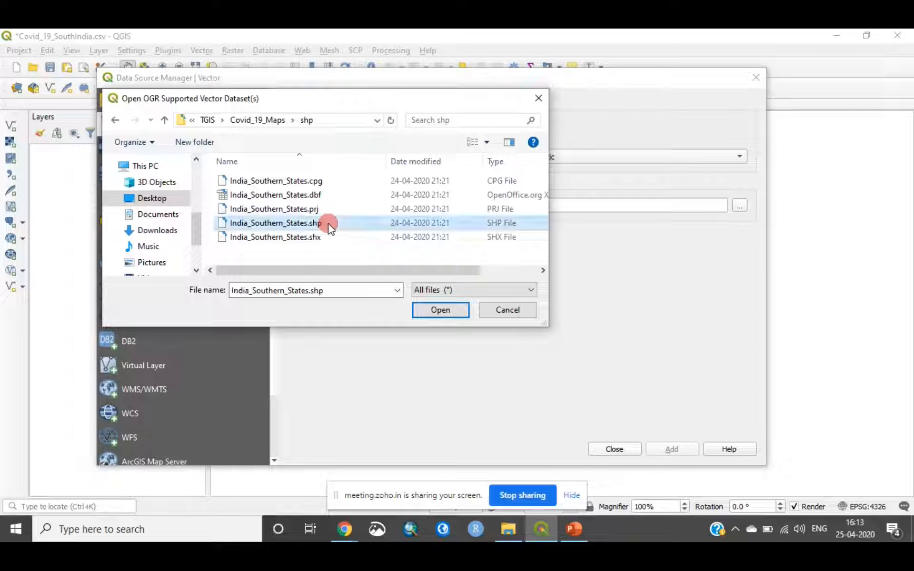
left_click(440, 311)
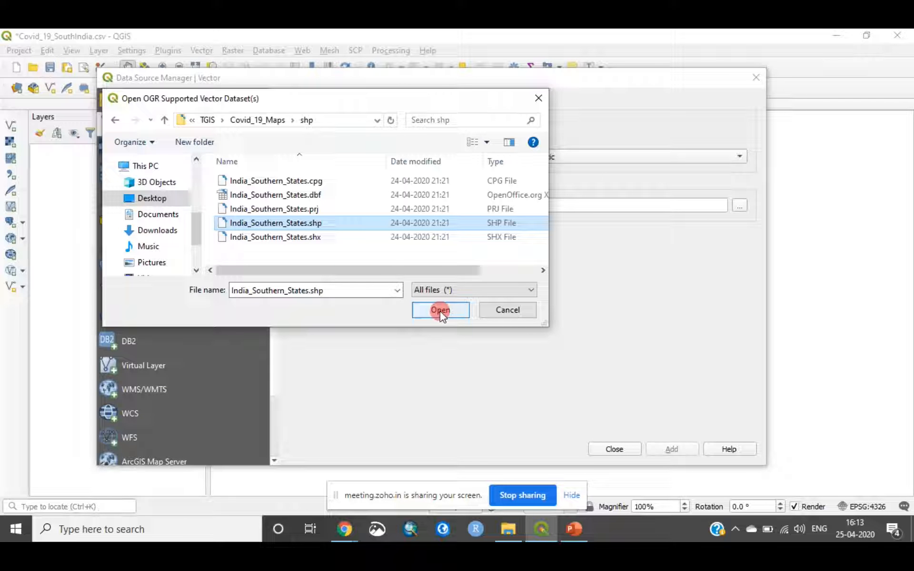
left_click(441, 310)
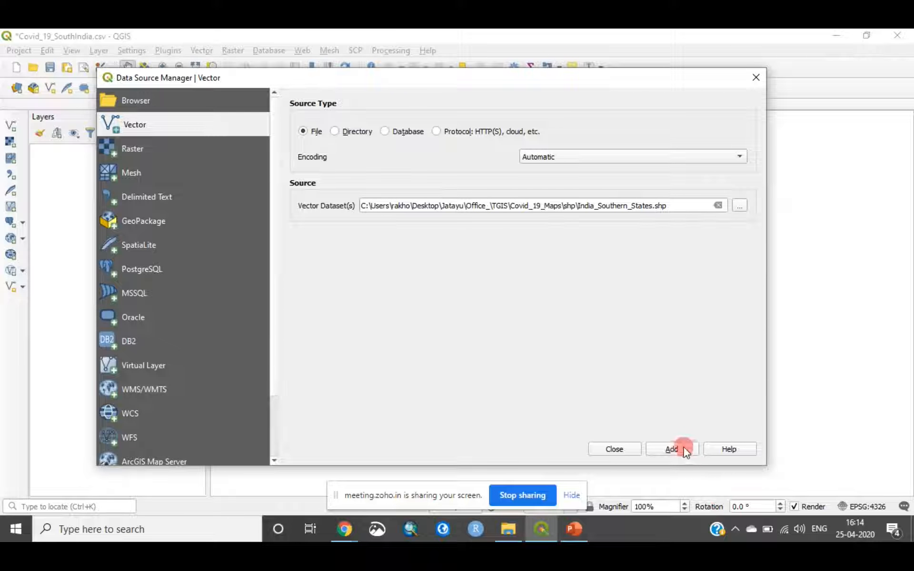
left_click(684, 448)
left_click(629, 449)
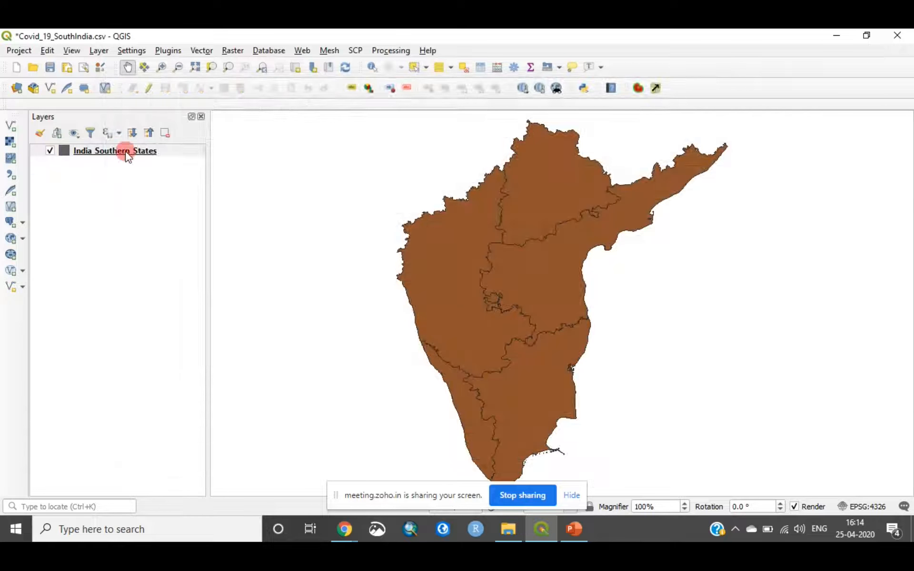
Examine the attribute table of the India Southern States layer and close it
right_click(141, 157)
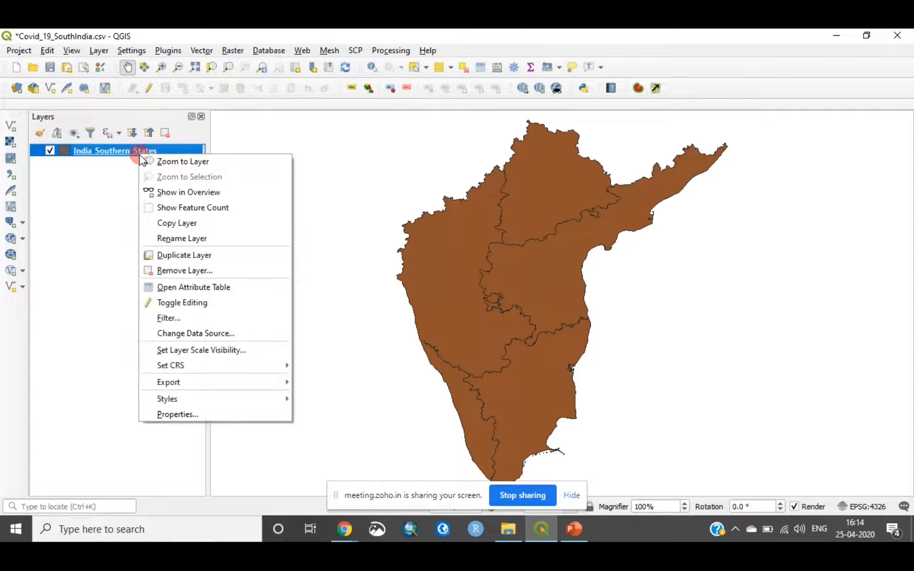
left_click(179, 284)
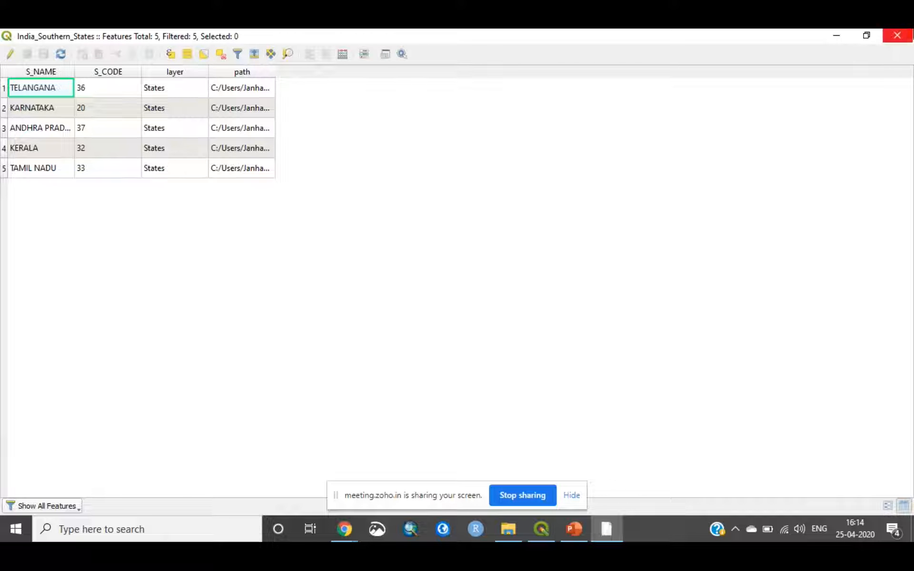
left_click(897, 35)
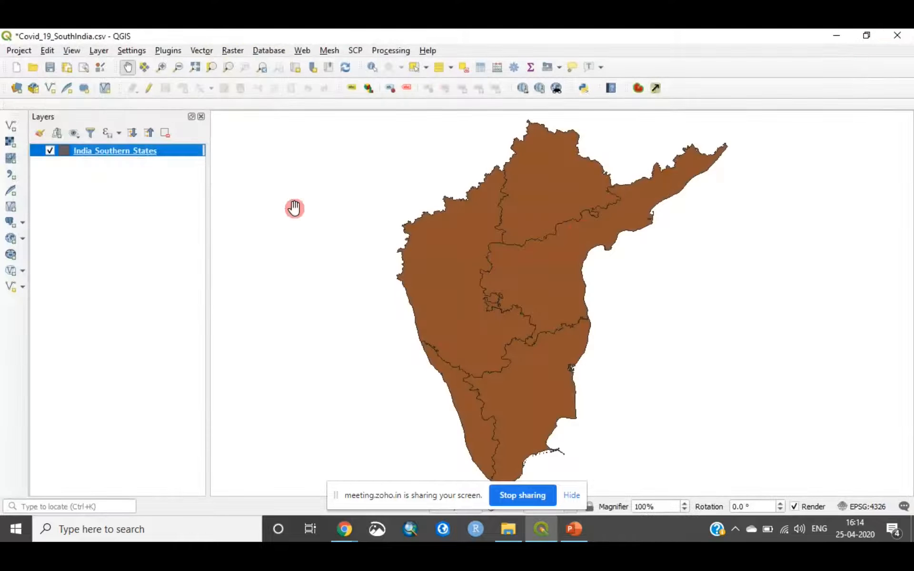
Add Covid_19_South_India.csv from the Covid_19_Maps folder to the project as a comma-separated delimited text layer with no geometry
left_click(11, 176)
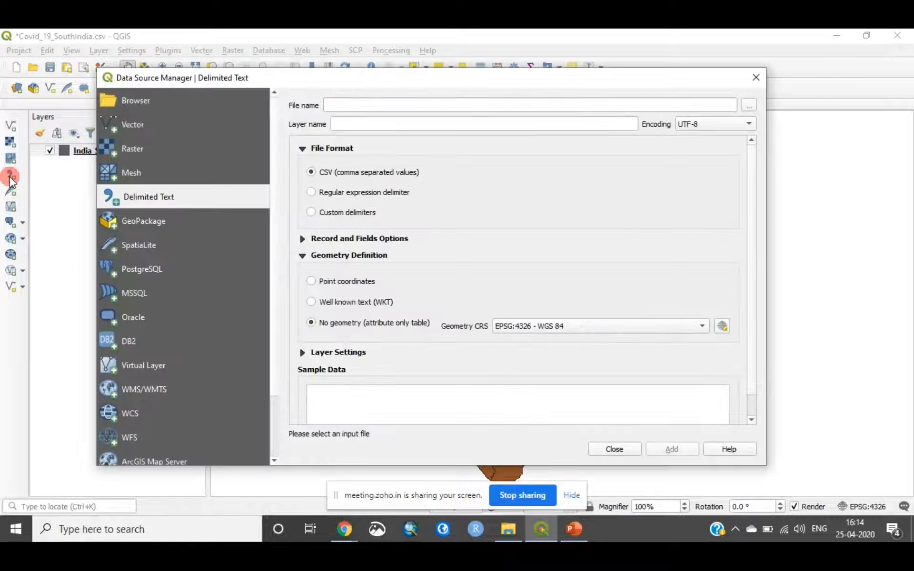
left_click(751, 107)
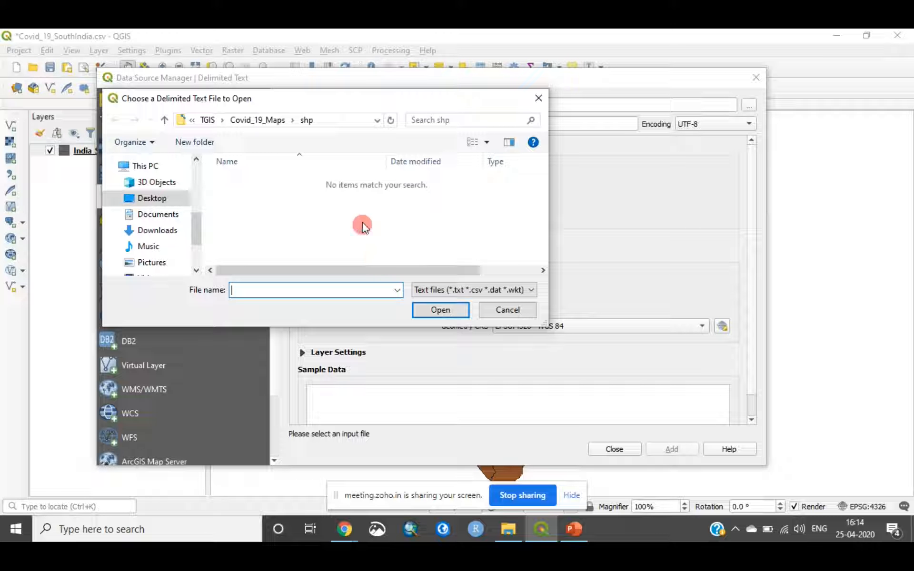
left_click(270, 125)
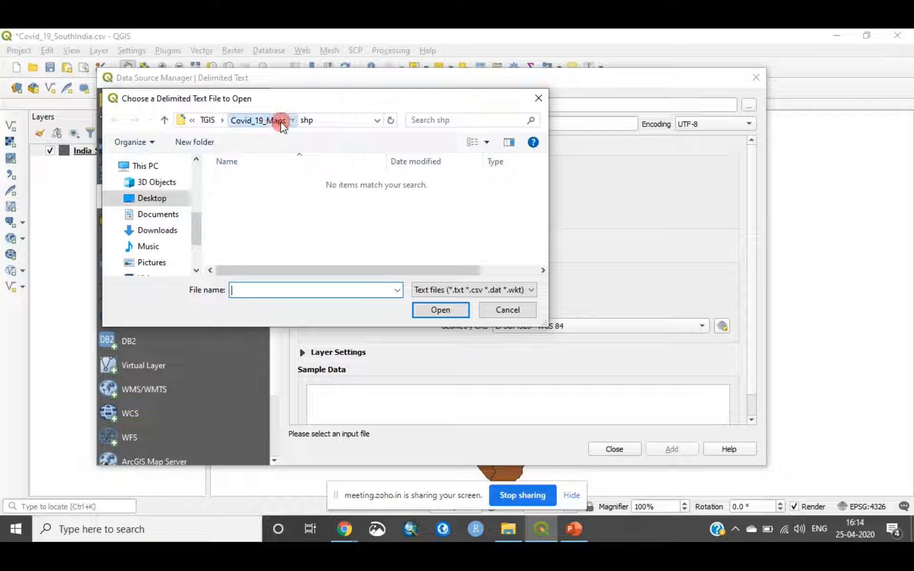
left_click(509, 228)
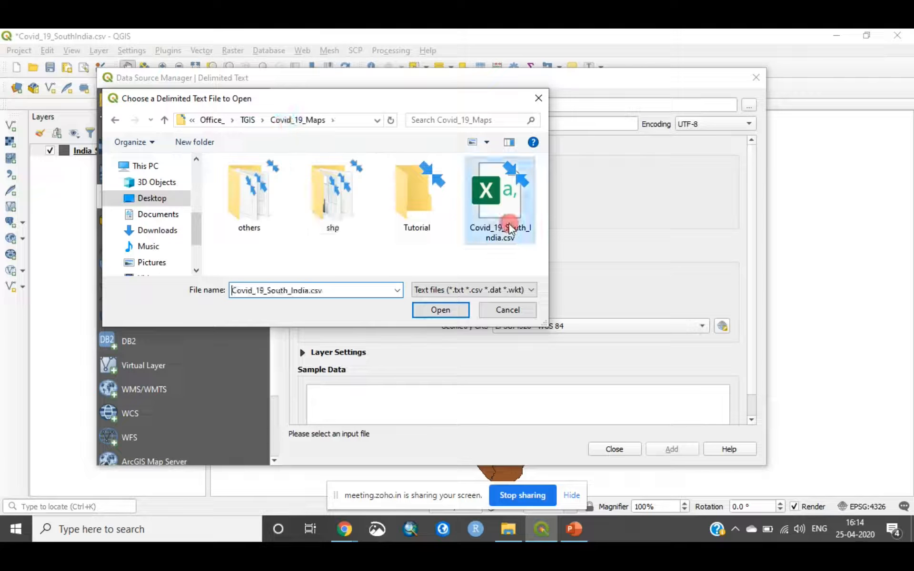
left_click(441, 311)
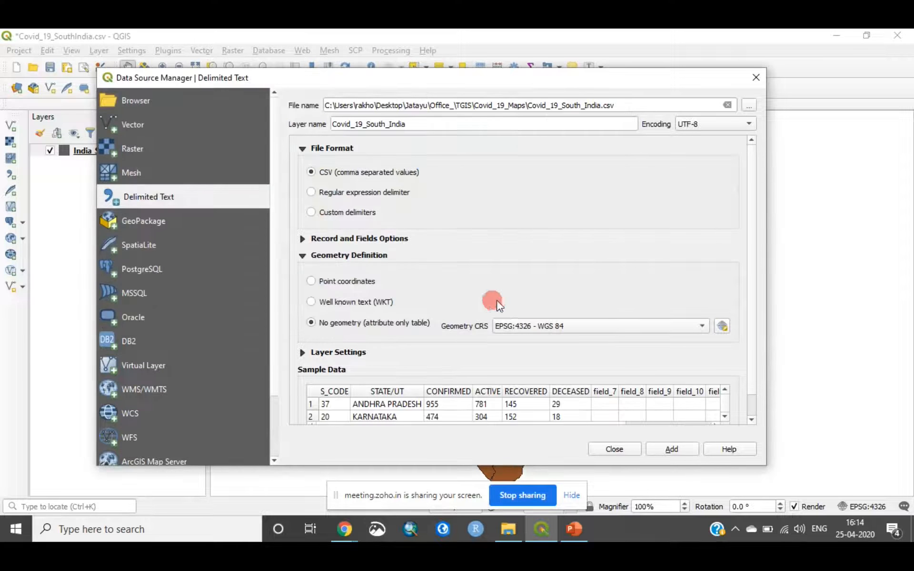
scroll(758, 254, "down", 1)
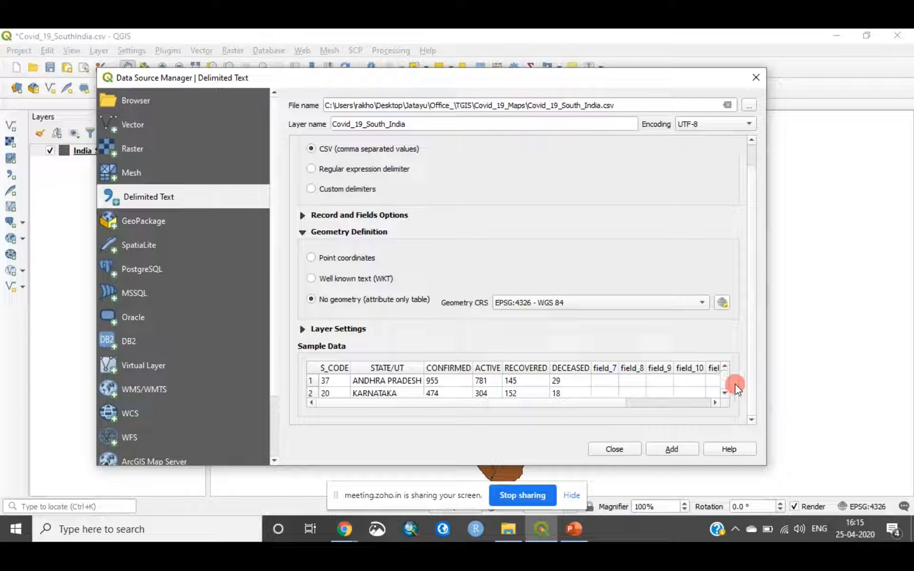
left_click_drag(548, 404, 494, 416)
left_click(680, 451)
left_click(614, 450)
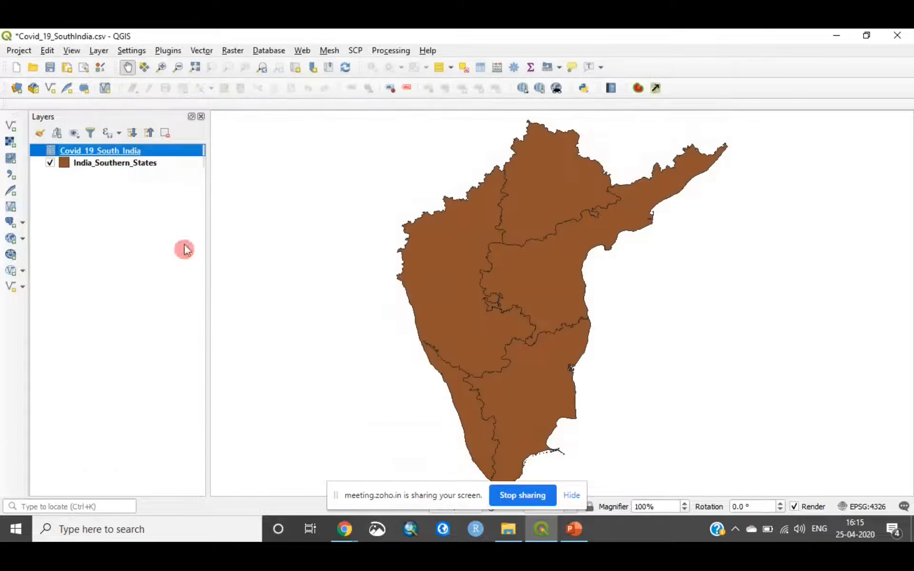
Examine the attribute table of the Covid_19_South_India layer and close it
right_click(133, 152)
left_click(205, 239)
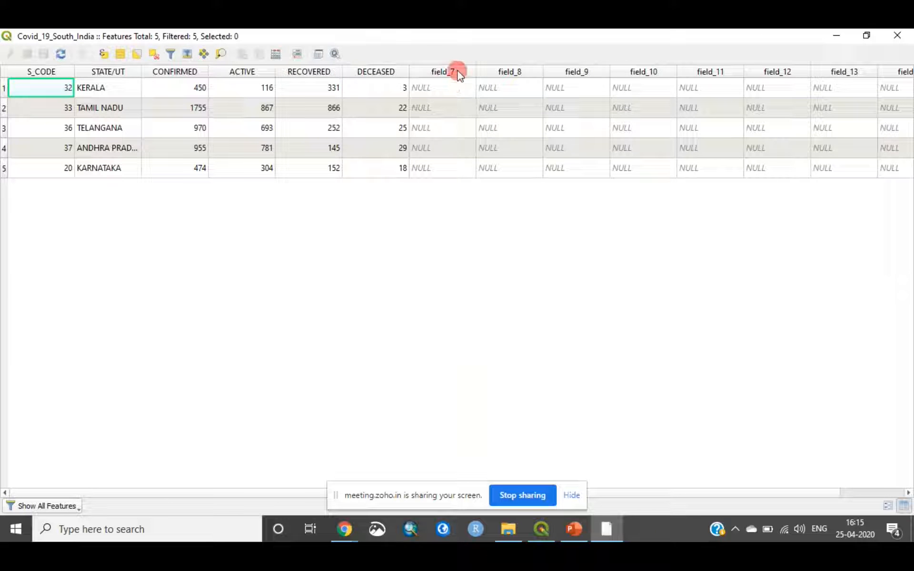
left_click(512, 72)
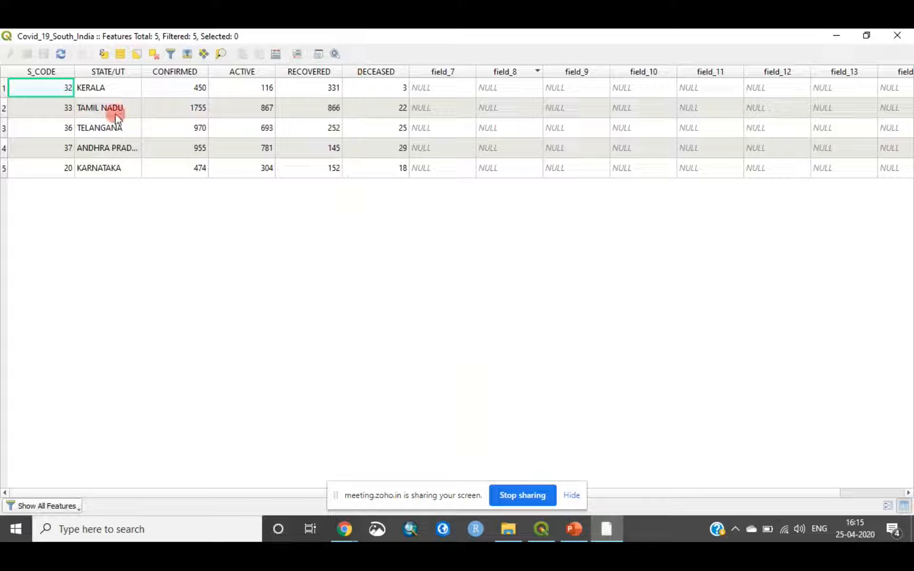
left_click(886, 39)
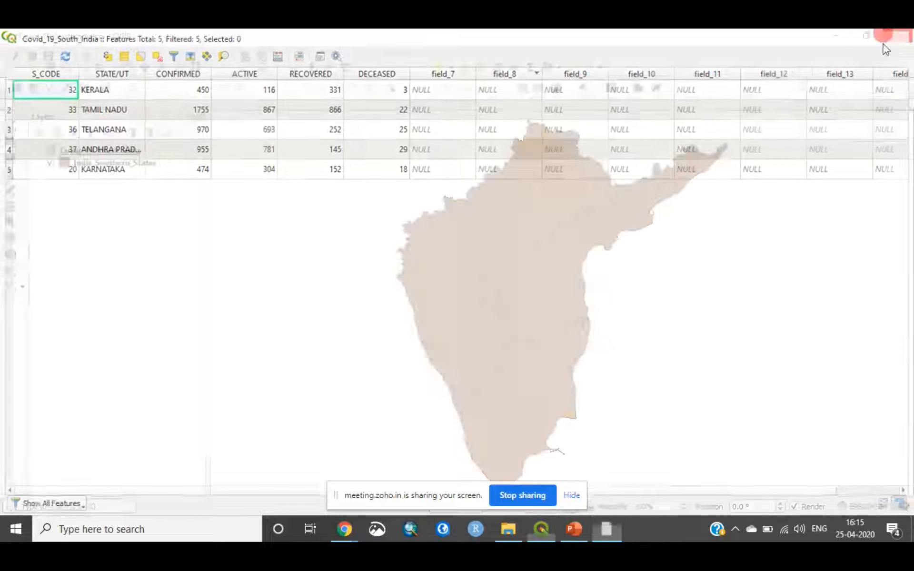
left_click(138, 150)
right_click(137, 150)
left_click(75, 200)
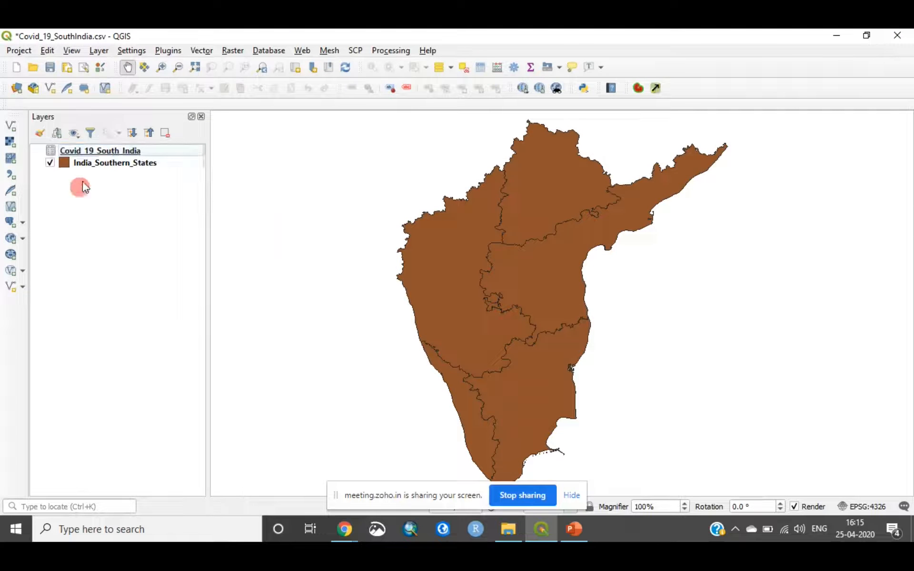
Create a new vector join in the India_Southern_States layer properties with Covid_19_South_India as the join layer
left_click(122, 163)
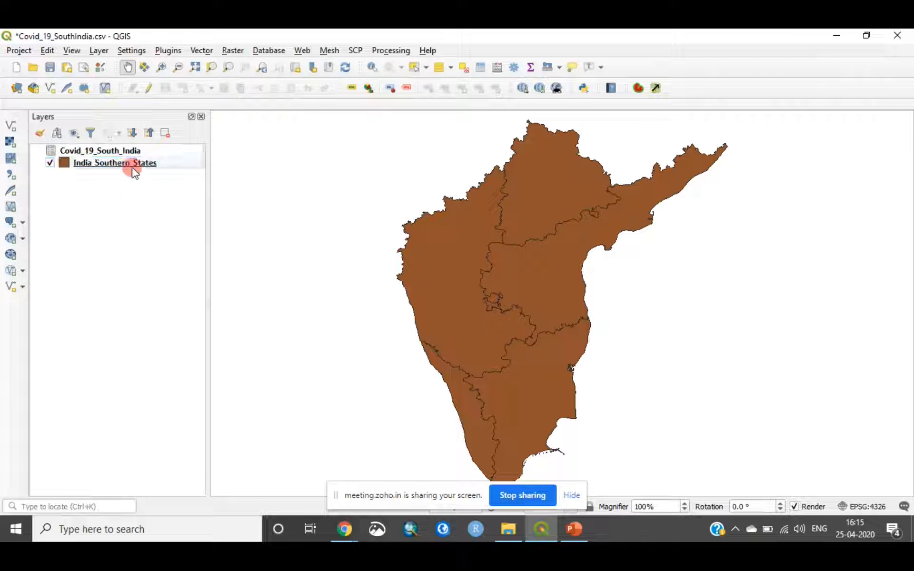
right_click(133, 167)
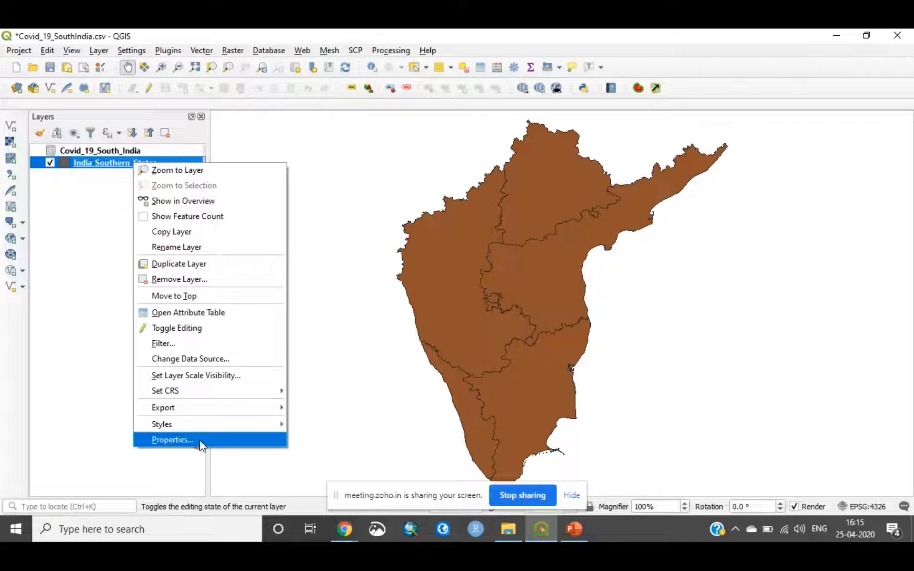
left_click(172, 440)
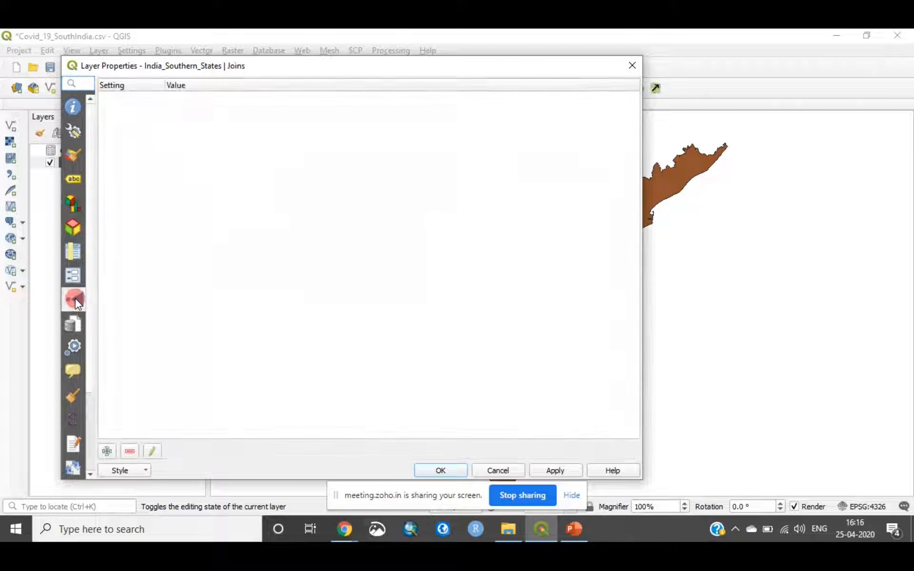
left_click(75, 298)
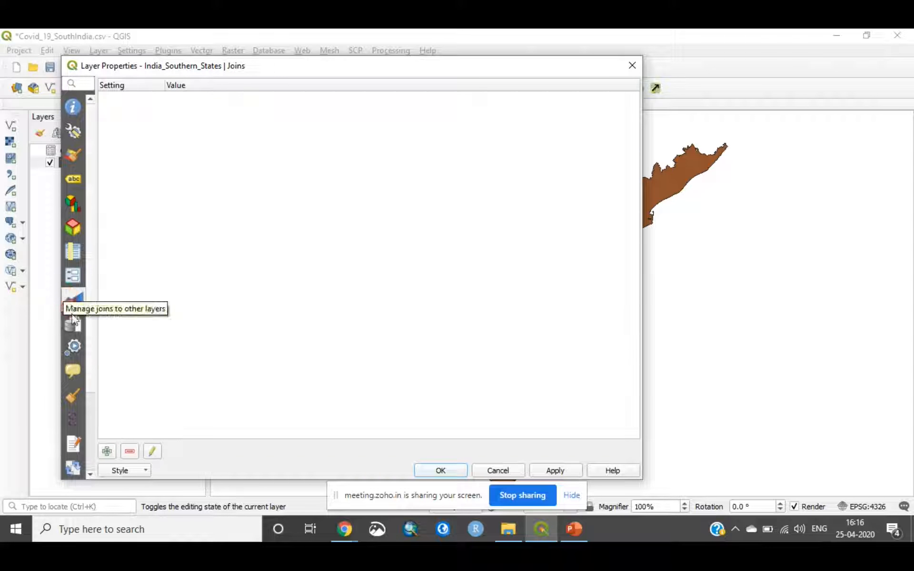
left_click(107, 452)
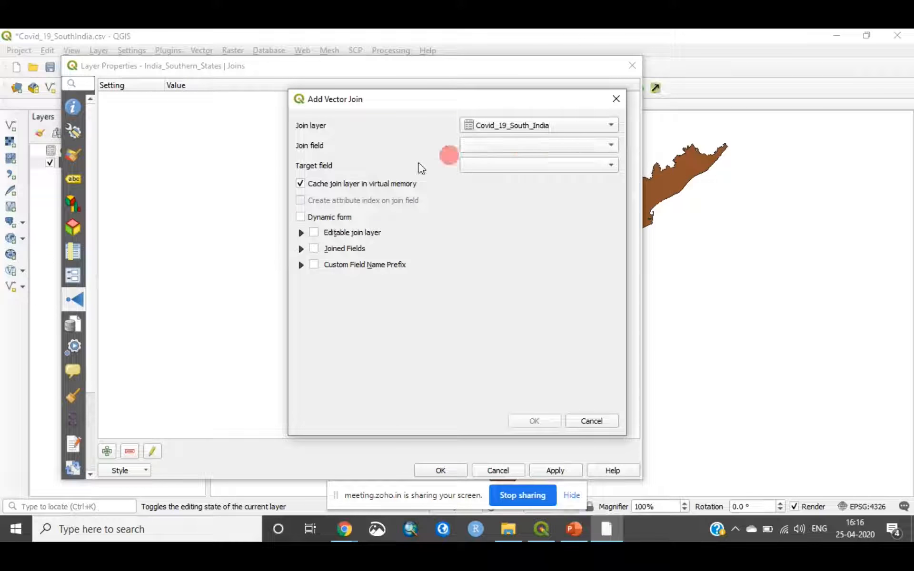
left_click(558, 127)
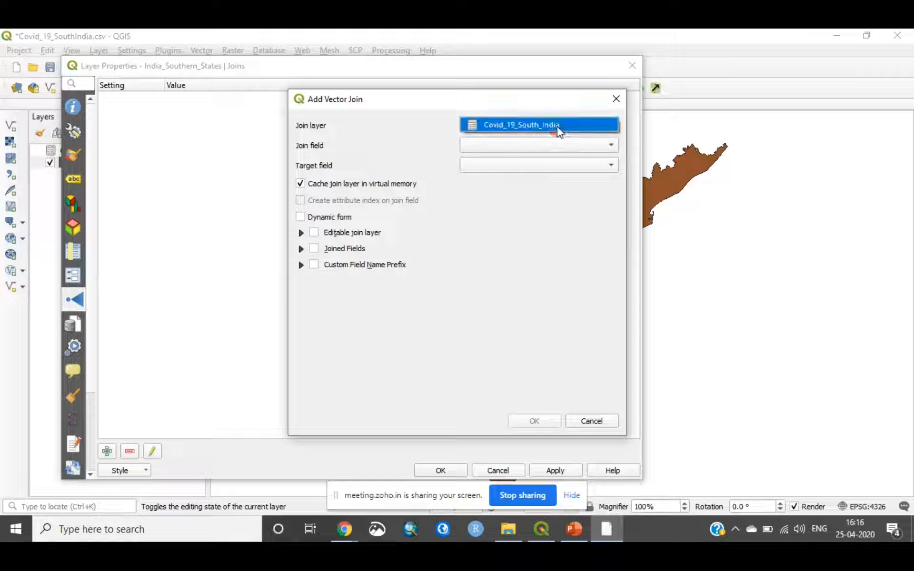
left_click(558, 126)
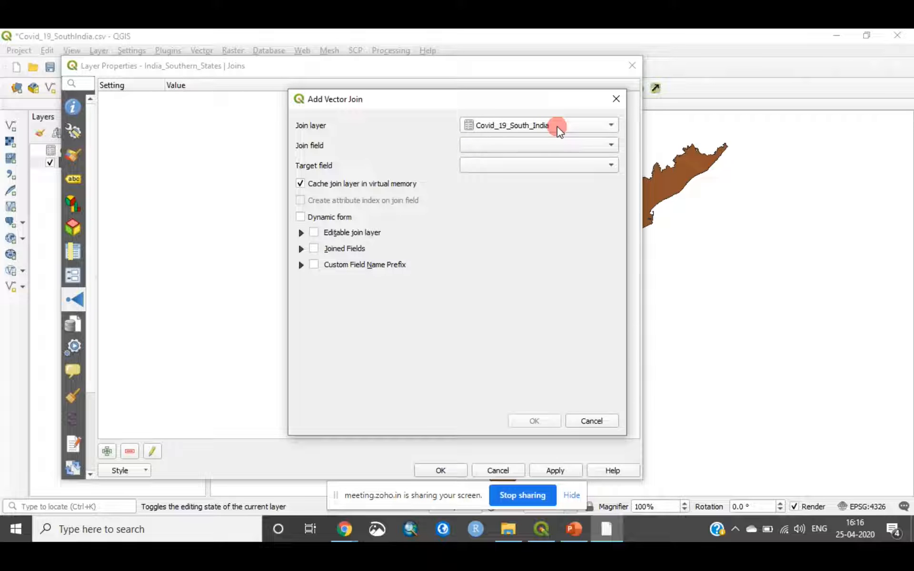
Match the join field STATE/UT to the target field S_NAME and confirm the join and the layer properties
left_click(520, 147)
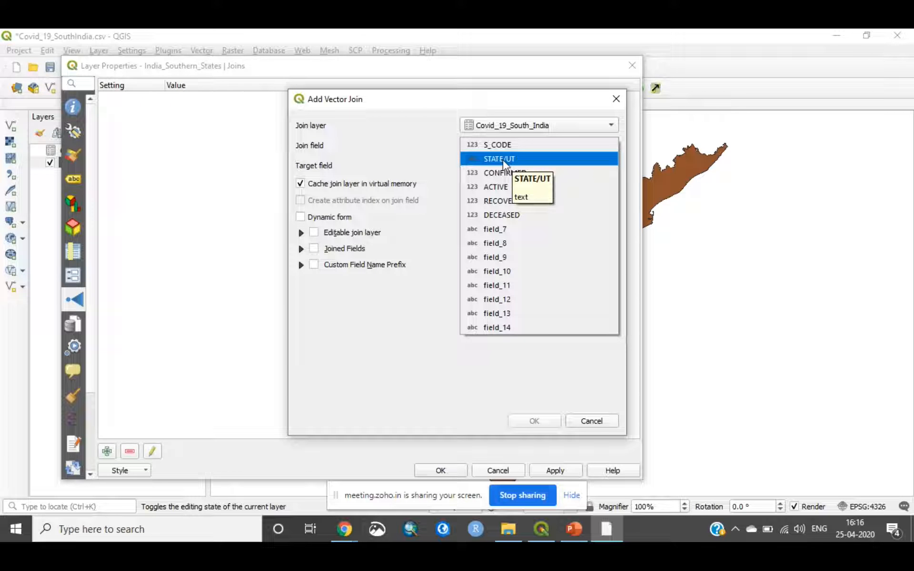
left_click(503, 160)
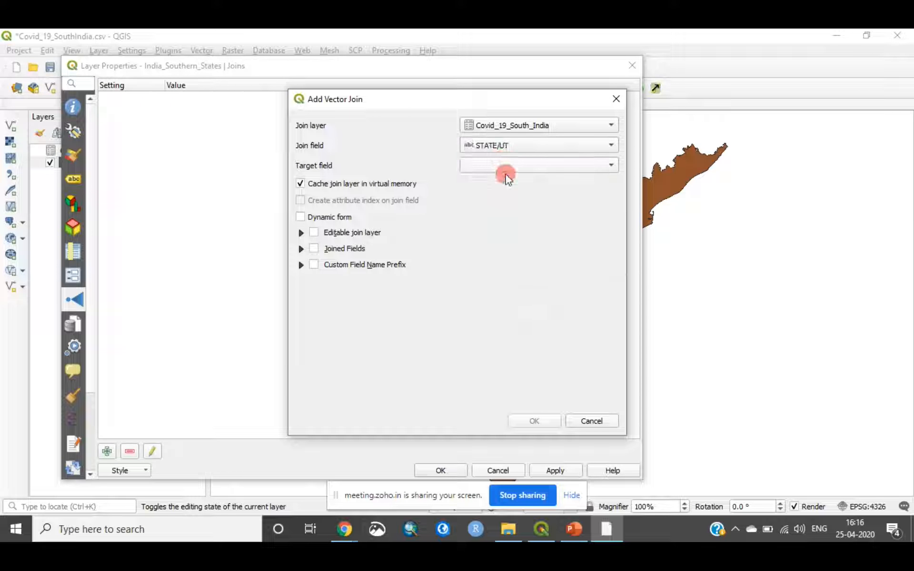
left_click(506, 172)
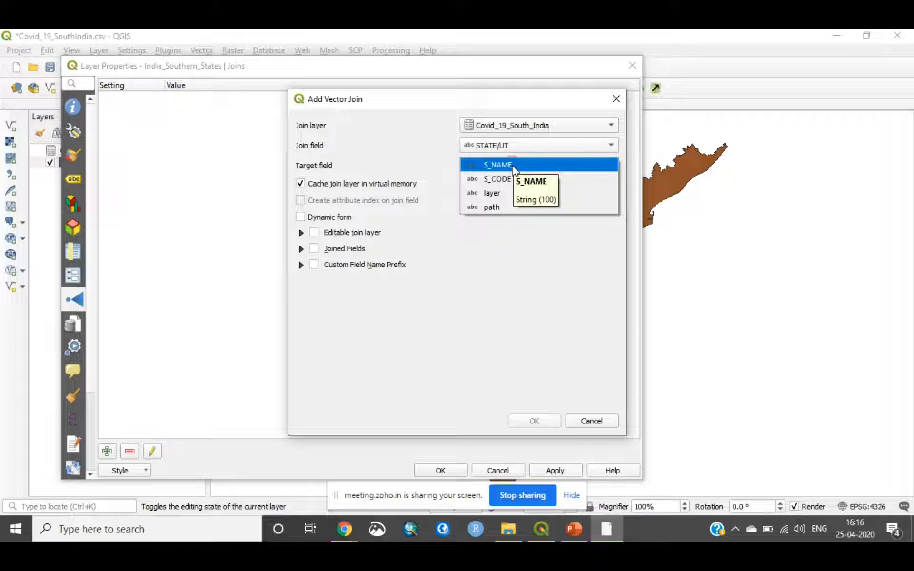
left_click(512, 165)
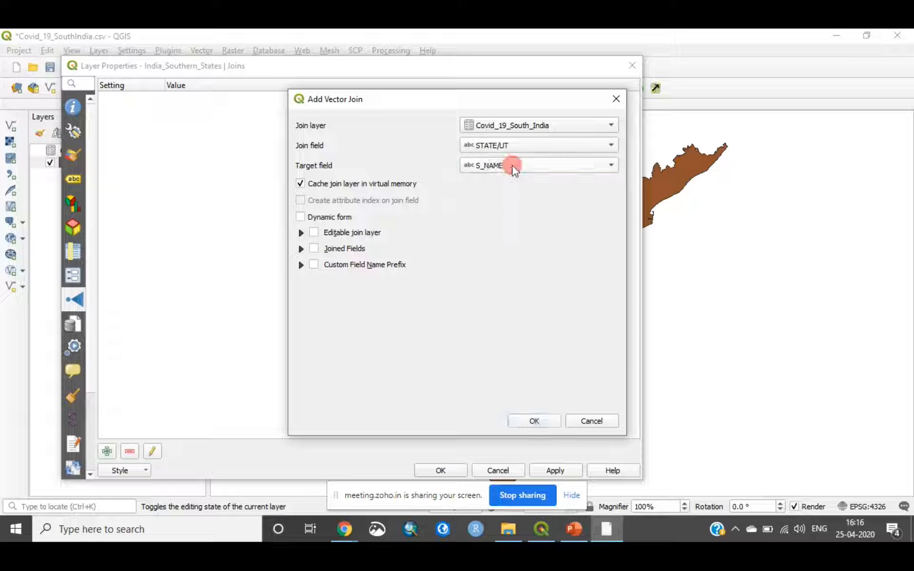
left_click(534, 421)
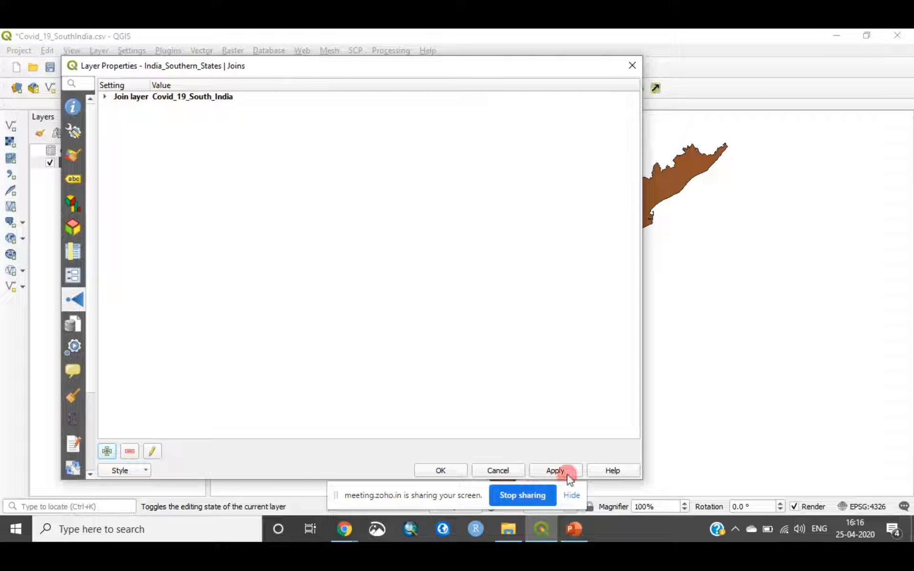
left_click(440, 470)
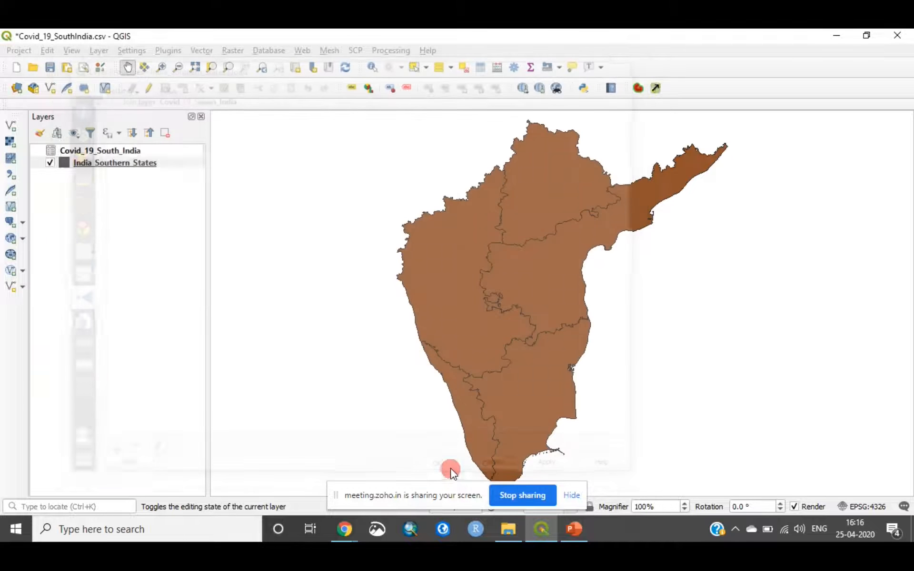
Examine the joined attribute table of India_Southern_States, widening the CONFIRMED, ACTIVE, RECOVERED and DECEASED columns to read their full names, and close it
right_click(157, 167)
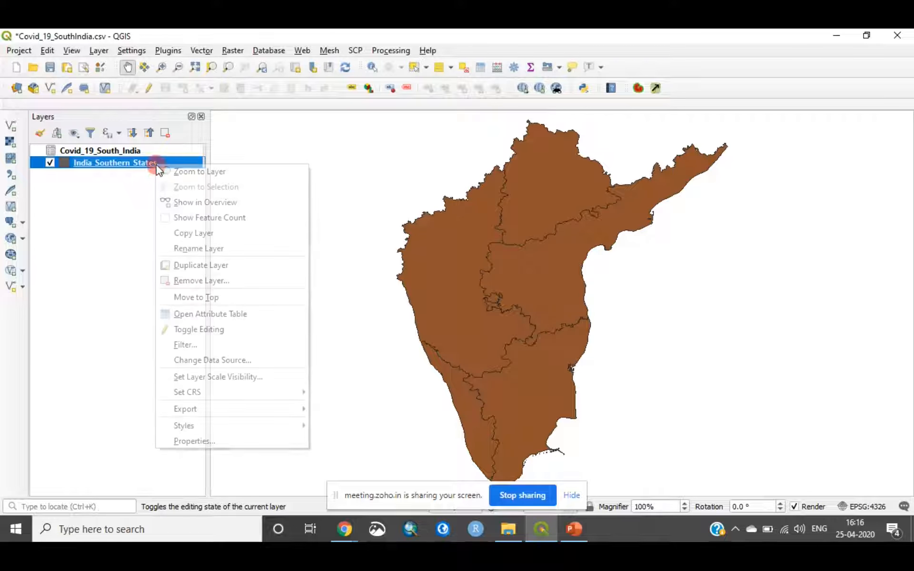
left_click(188, 319)
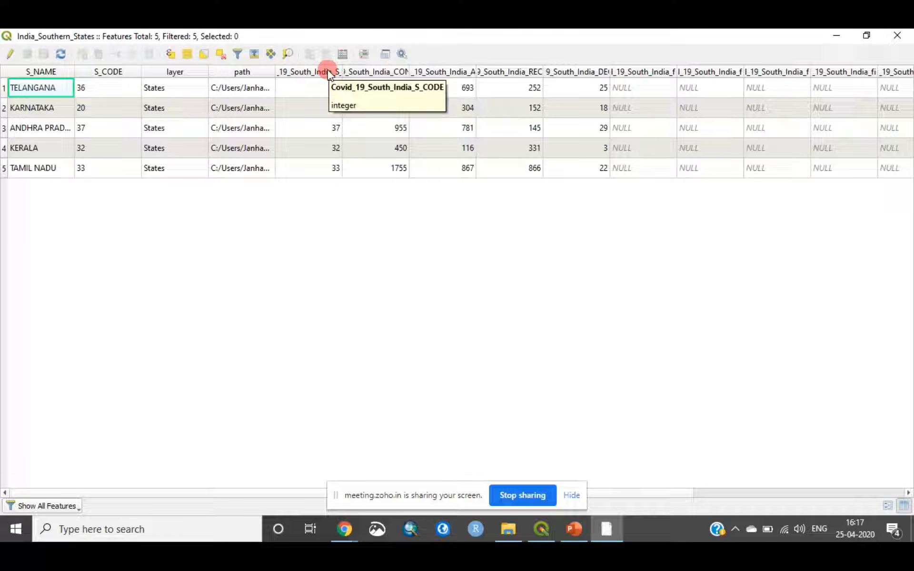
left_click_drag(409, 71, 481, 73)
left_click_drag(547, 72, 605, 74)
left_click_drag(672, 72, 750, 88)
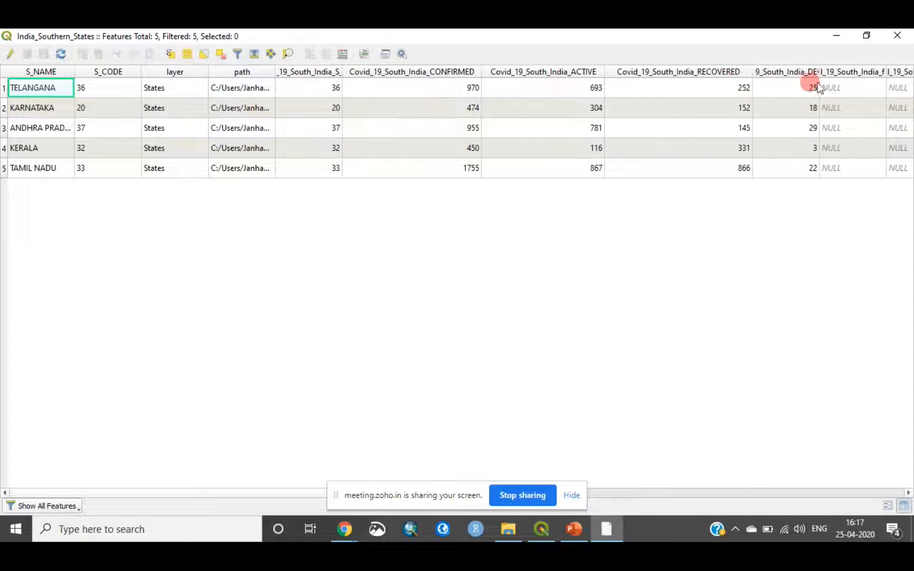
left_click_drag(823, 87, 908, 82)
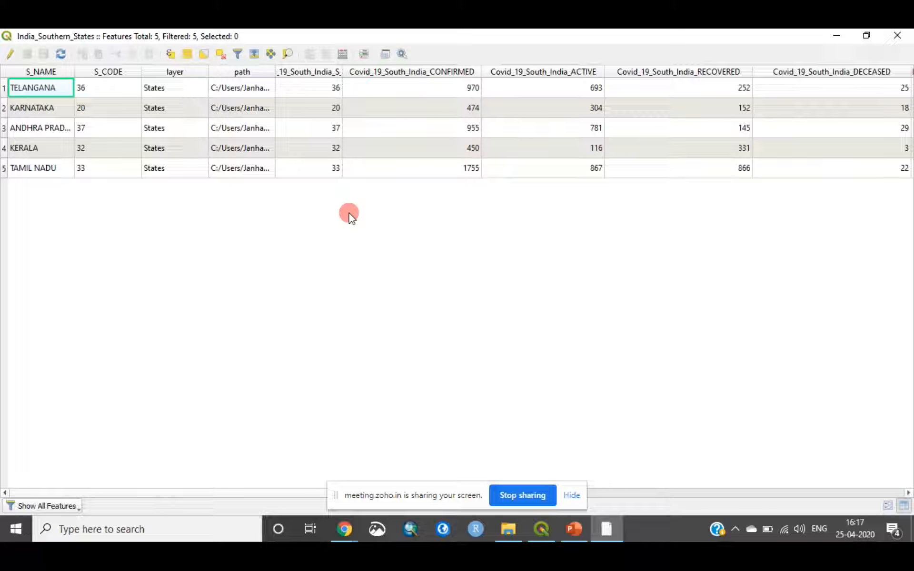
left_click(910, 37)
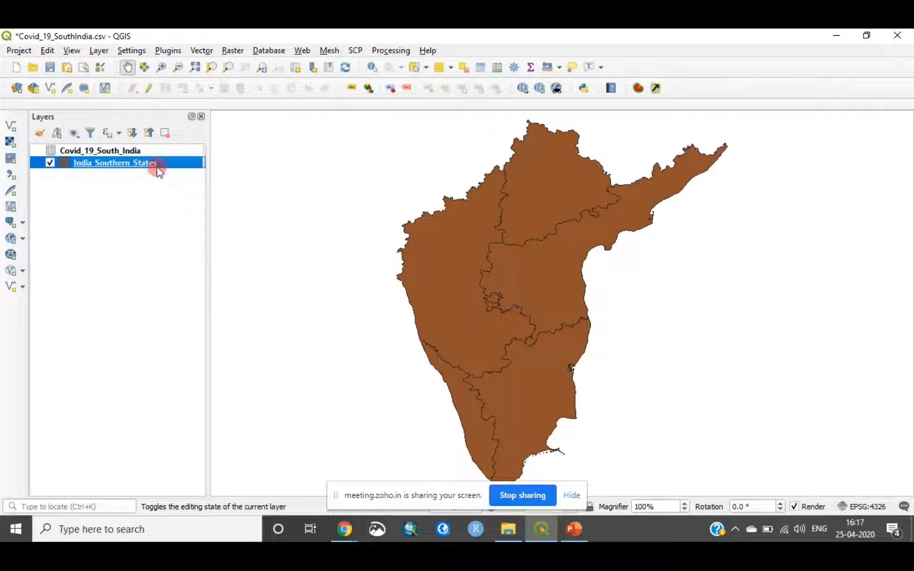
Turn on single labels in the label settings of the India_Southern_States layer properties
mouse_move(157, 168)
right_click(172, 162)
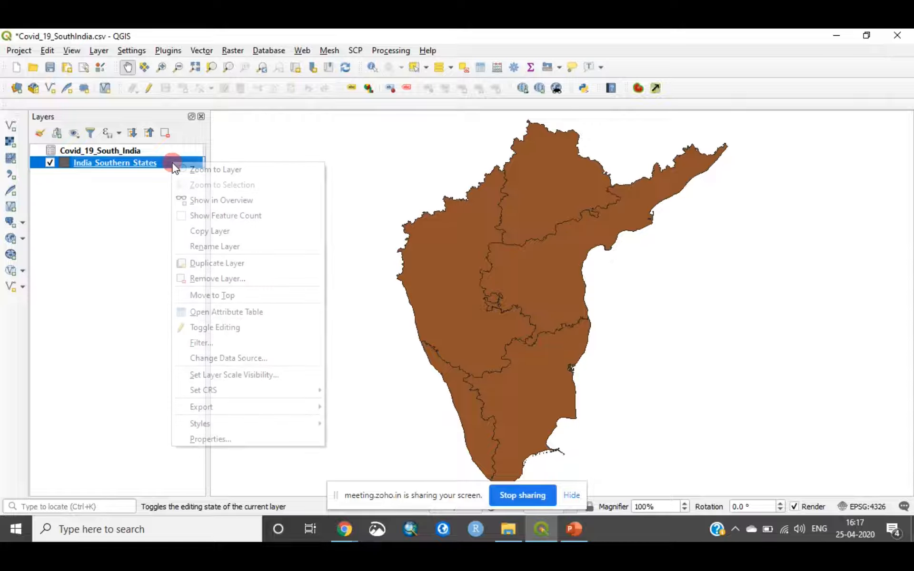
left_click(223, 440)
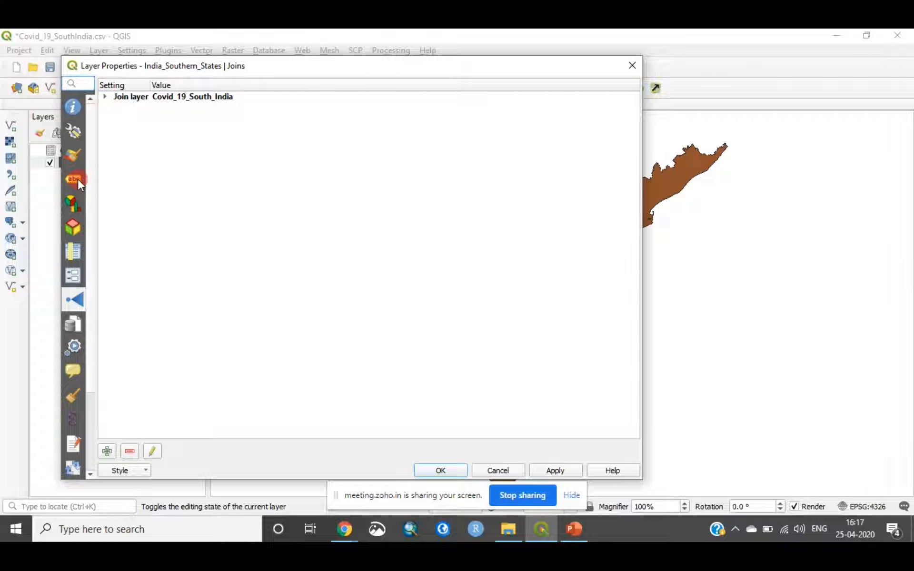
left_click(74, 179)
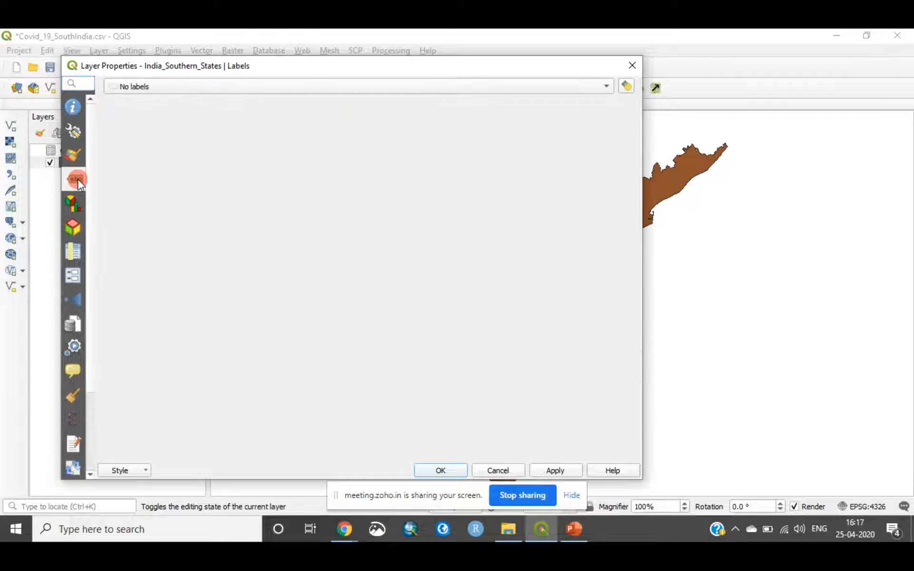
left_click(144, 89)
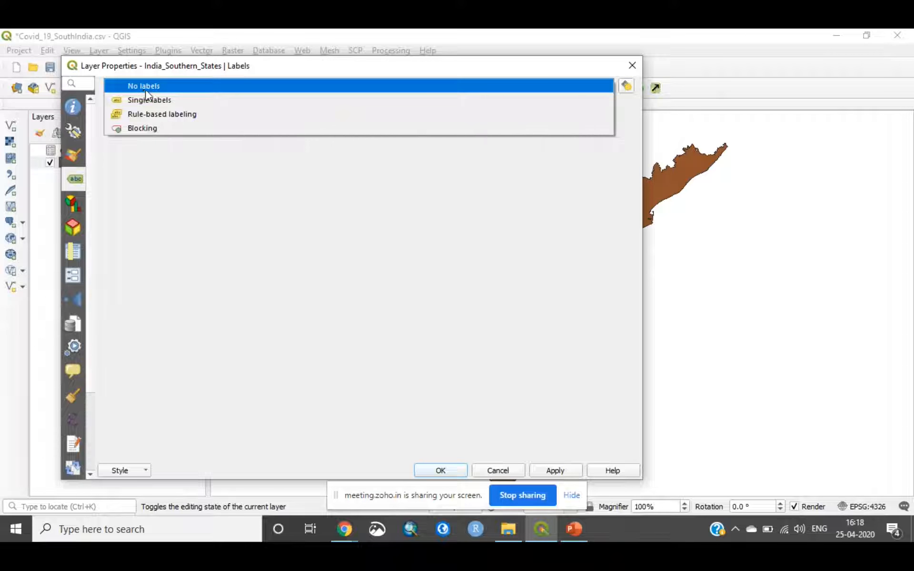
left_click(153, 101)
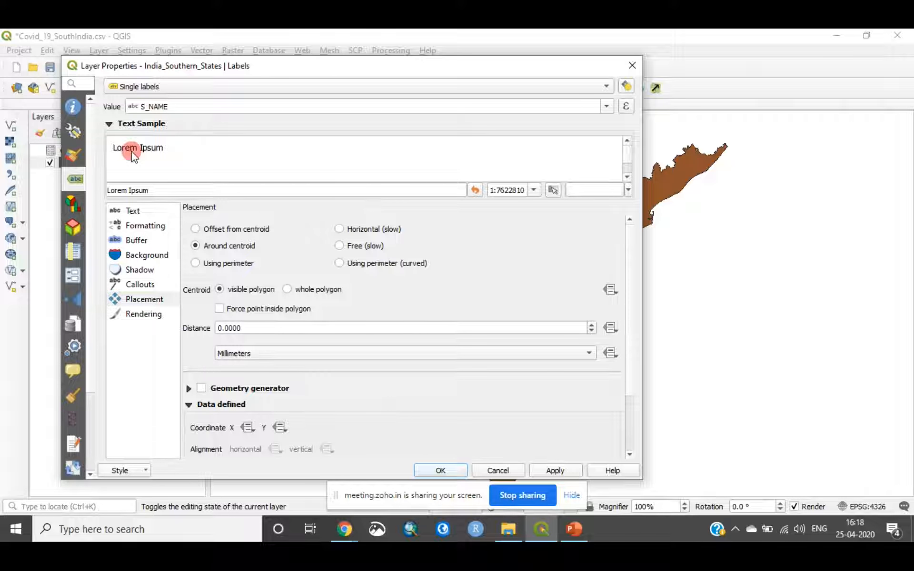
Set the label placement to Free (slow) with S_NAME as the label value, and apply and confirm the layer properties
left_click(341, 246)
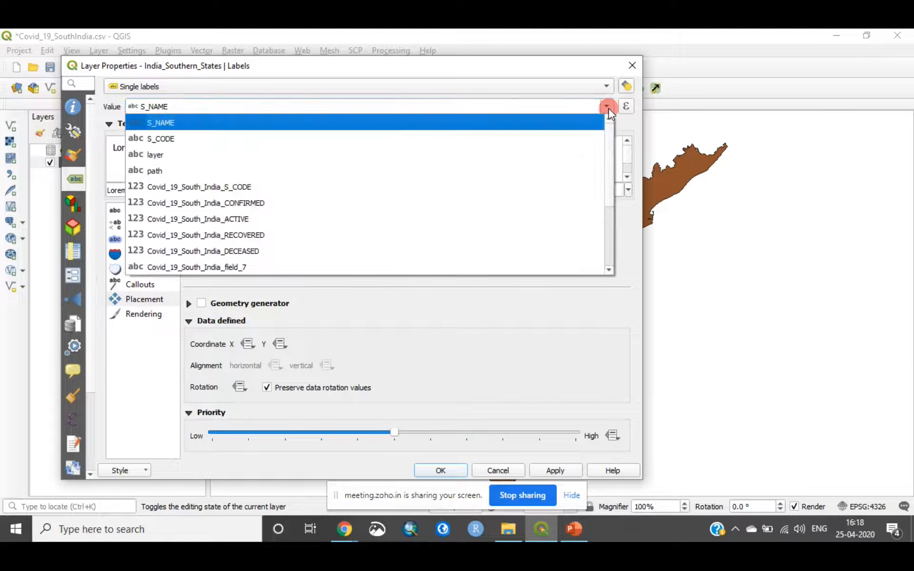
left_click(410, 125)
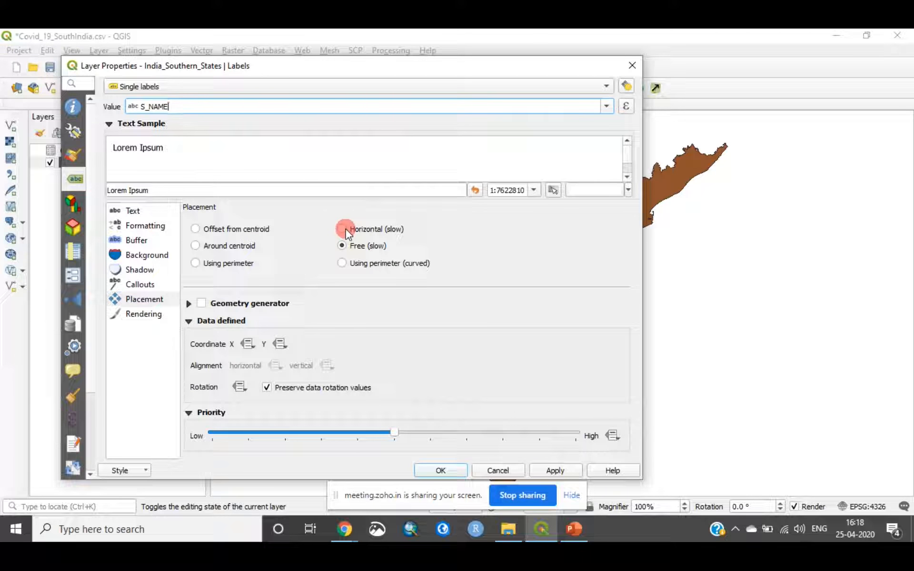
left_click(556, 470)
left_click_drag(468, 71, 317, 44)
left_click(301, 445)
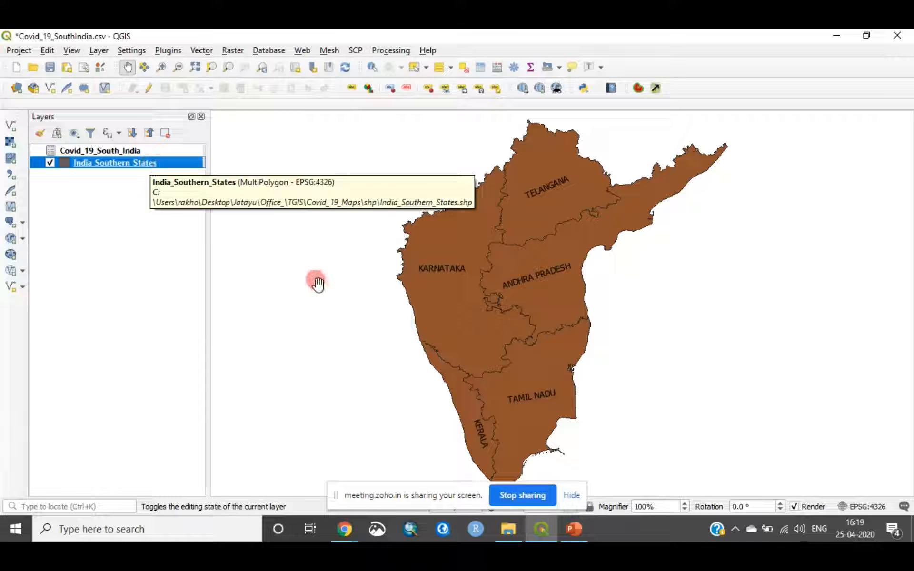
Switch to the PowerPoint slides, review the one on combining graphical and choropleth maps, and return to QGIS
left_click(574, 528)
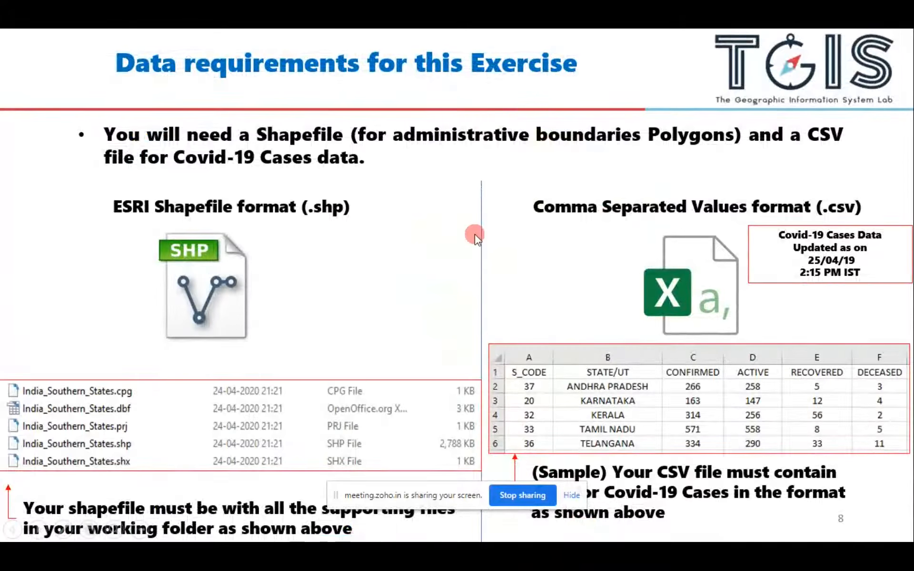
key("Left")
key("Left")
key("Right")
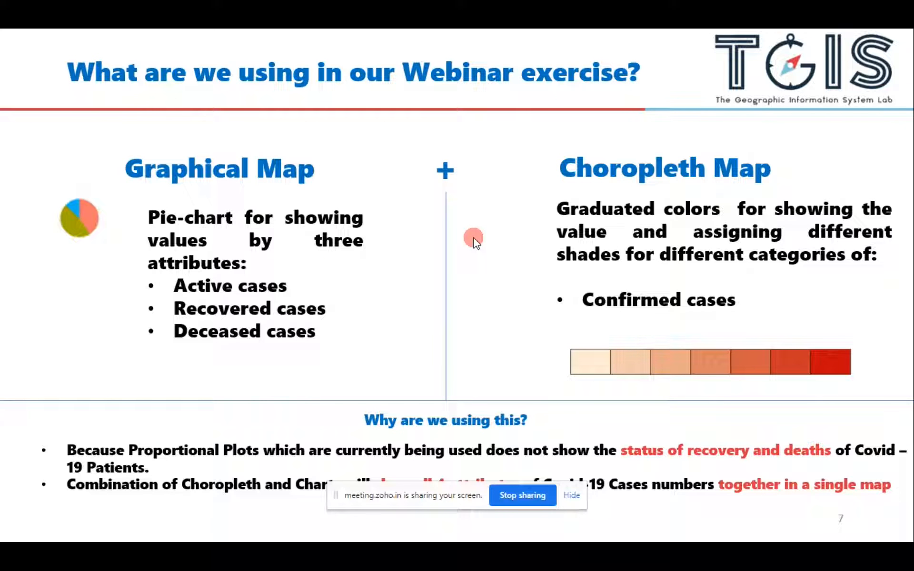
key("alt+Tab")
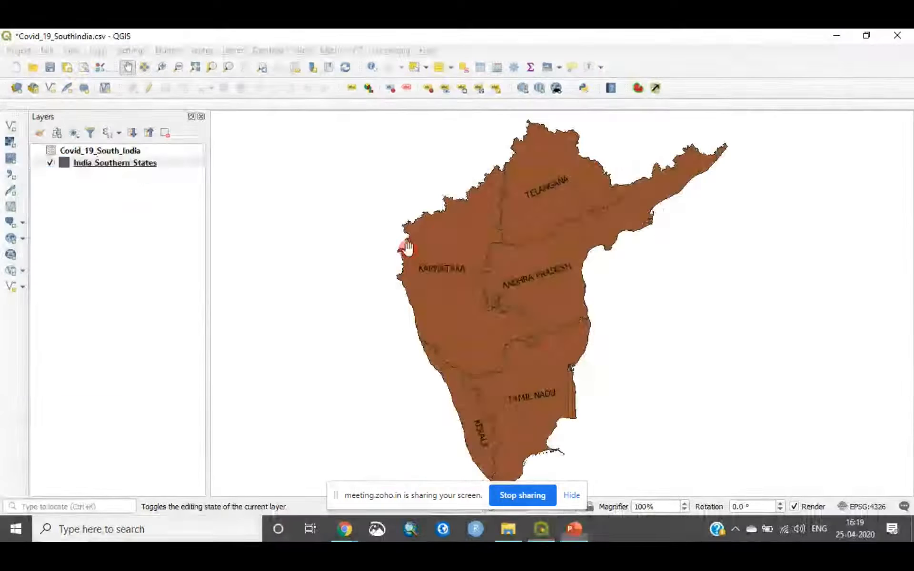
Duplicate the India_Southern_States layer
left_click(76, 163)
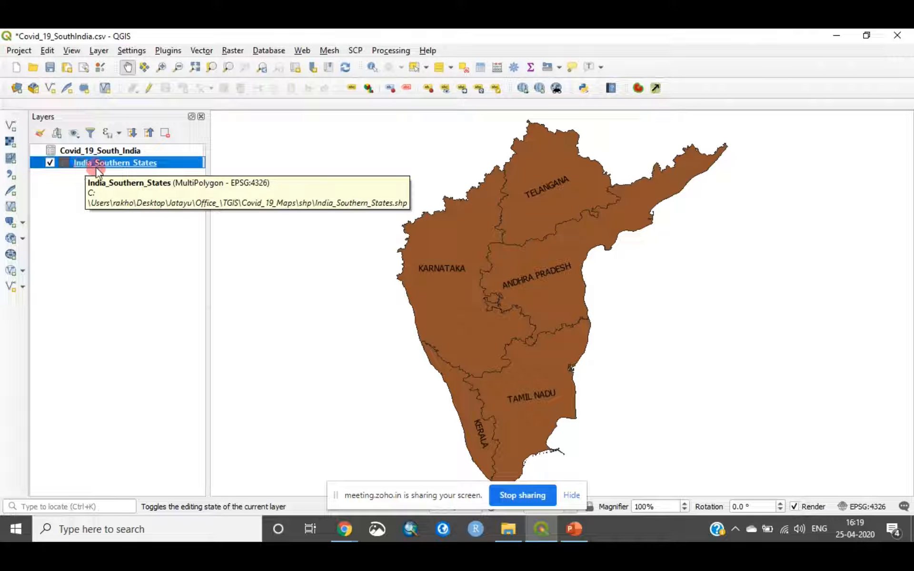
right_click(100, 164)
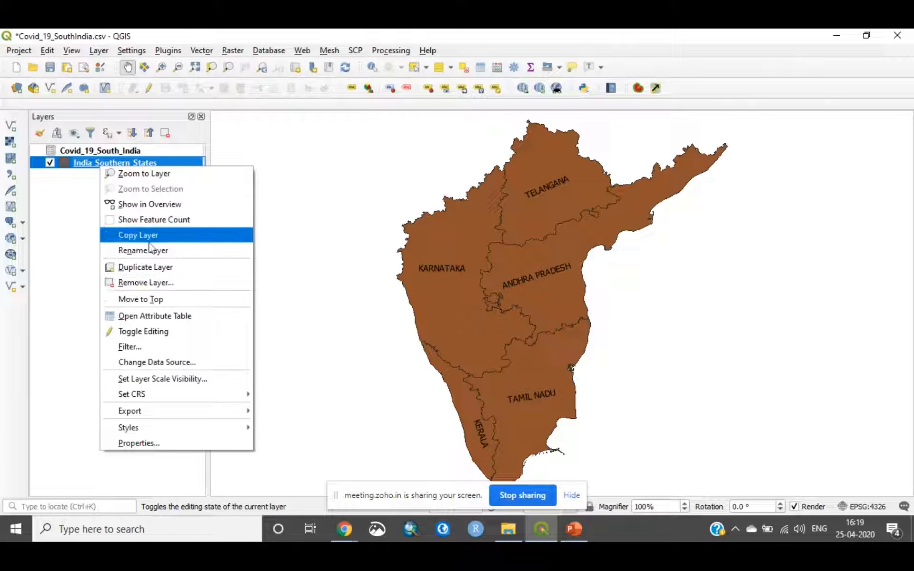
left_click(157, 269)
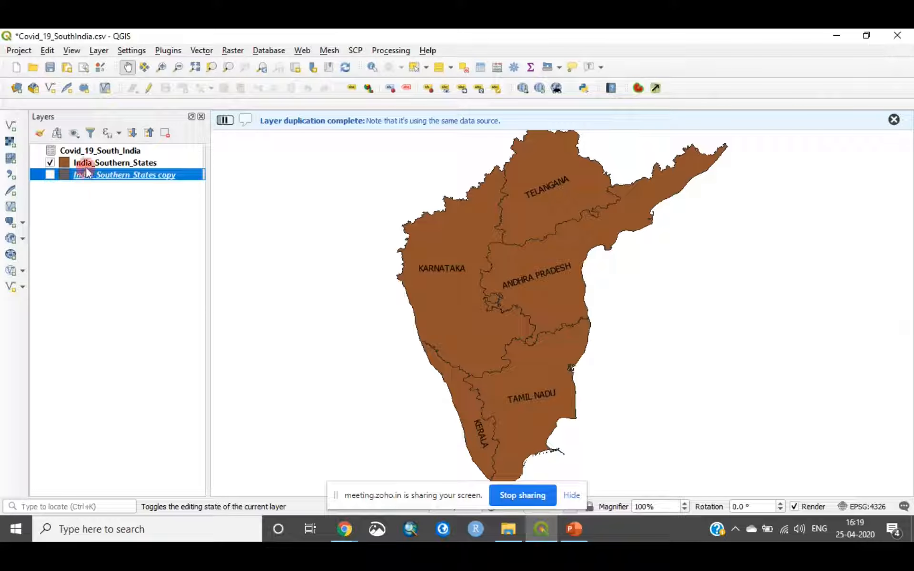
Show the India_Southern_States copy layer to check how its labels draw on the map, and hide it again
left_click(51, 177)
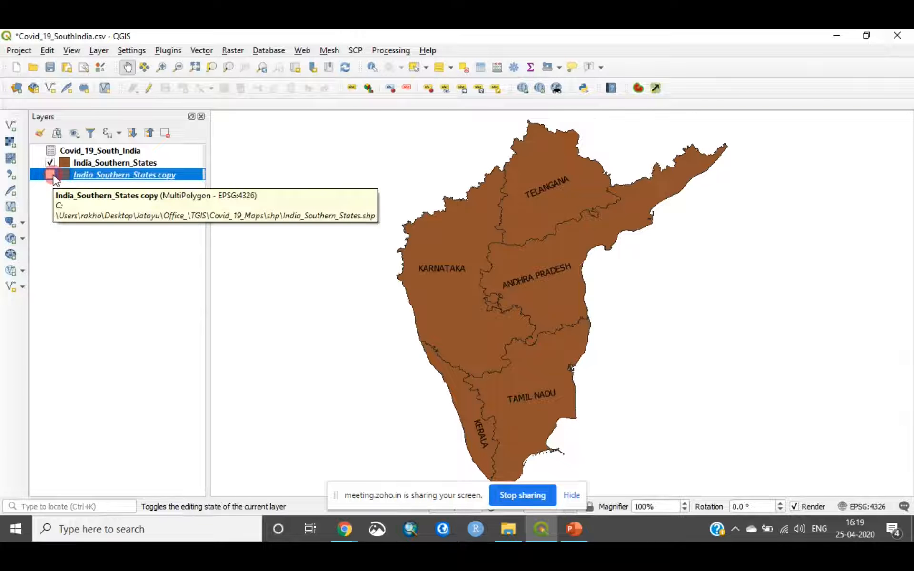
left_click(51, 177)
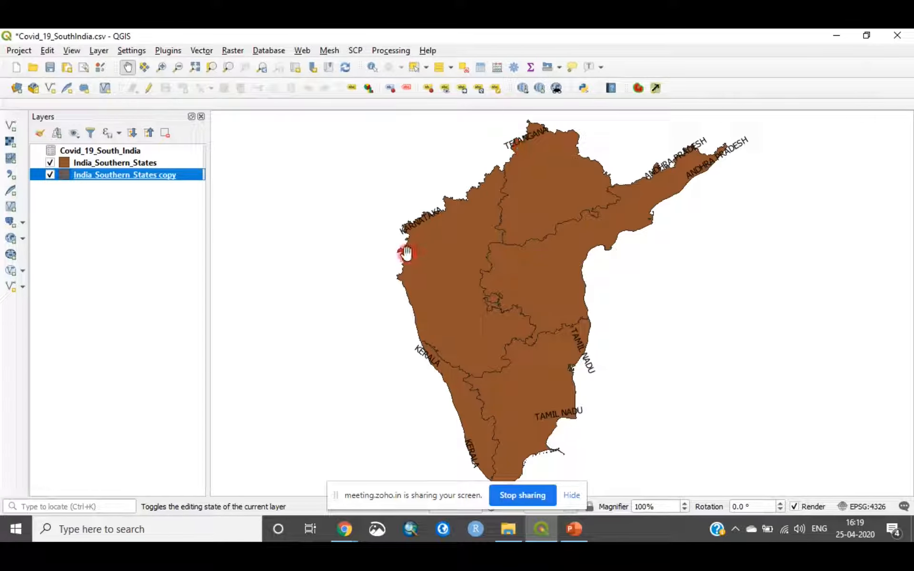
left_click(49, 176)
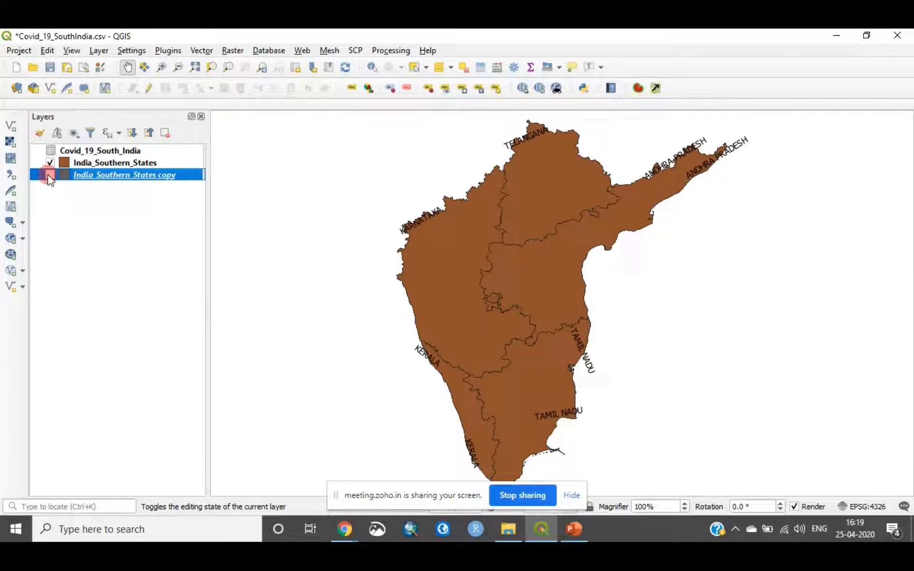
Set the India_Southern_States copy layer to No labels in its properties and confirm
right_click(102, 174)
left_click(176, 465)
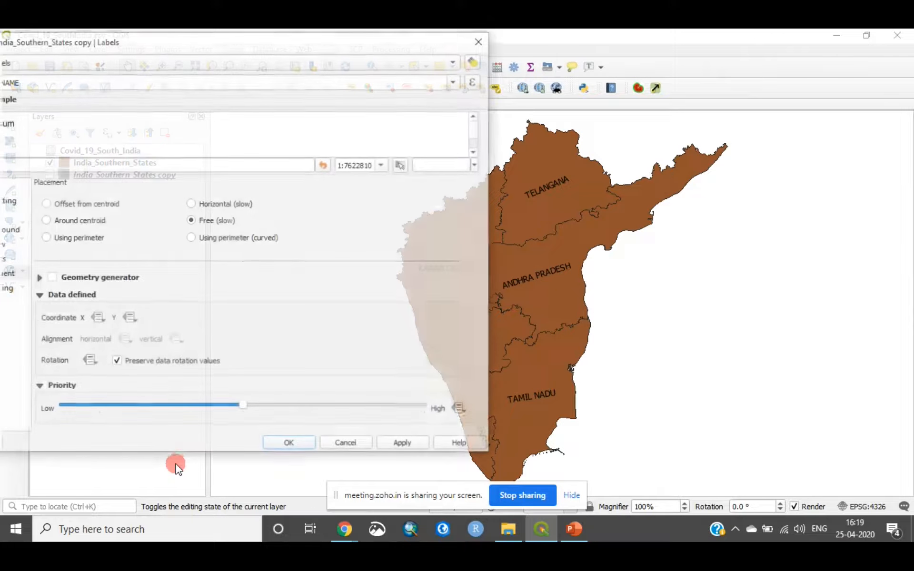
left_click_drag(28, 38, 250, 49)
left_click(220, 60)
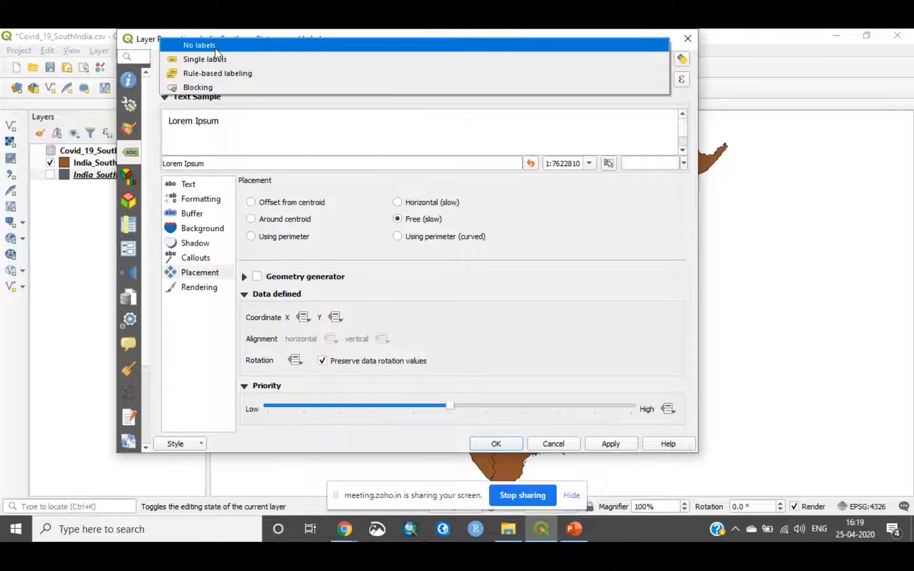
left_click(133, 152)
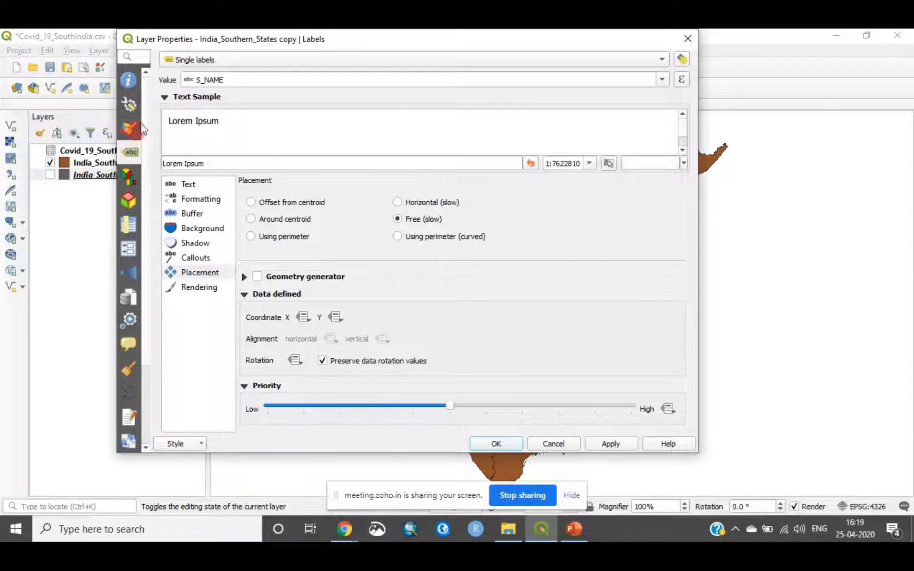
left_click(228, 60)
left_click(225, 42)
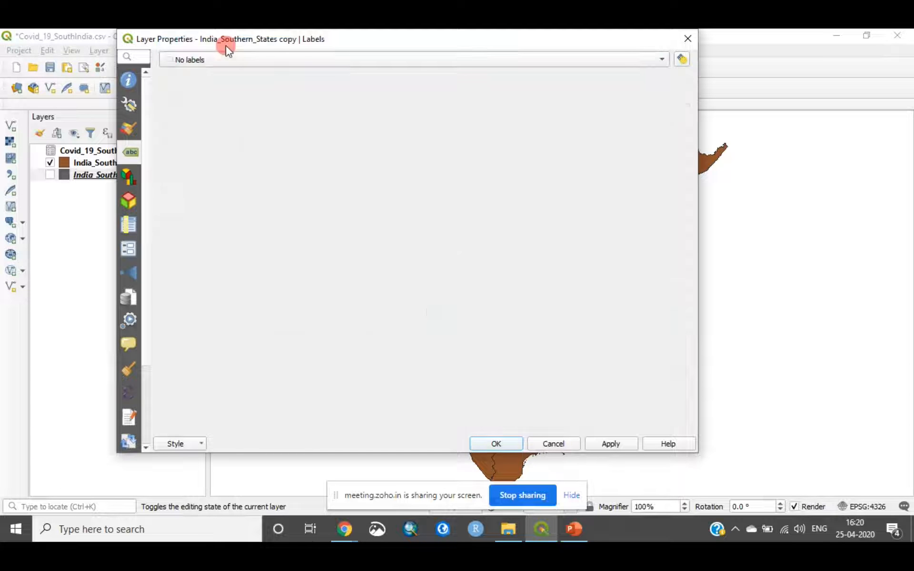
left_click(495, 442)
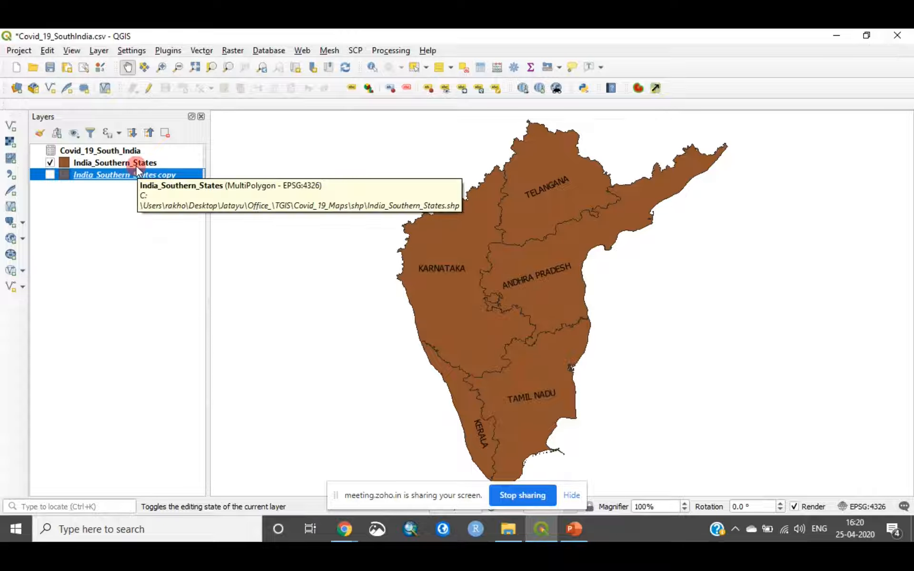
Switch to the PowerPoint slide to check which attribute the choropleth map shows, and return to QGIS
key("alt+Tab")
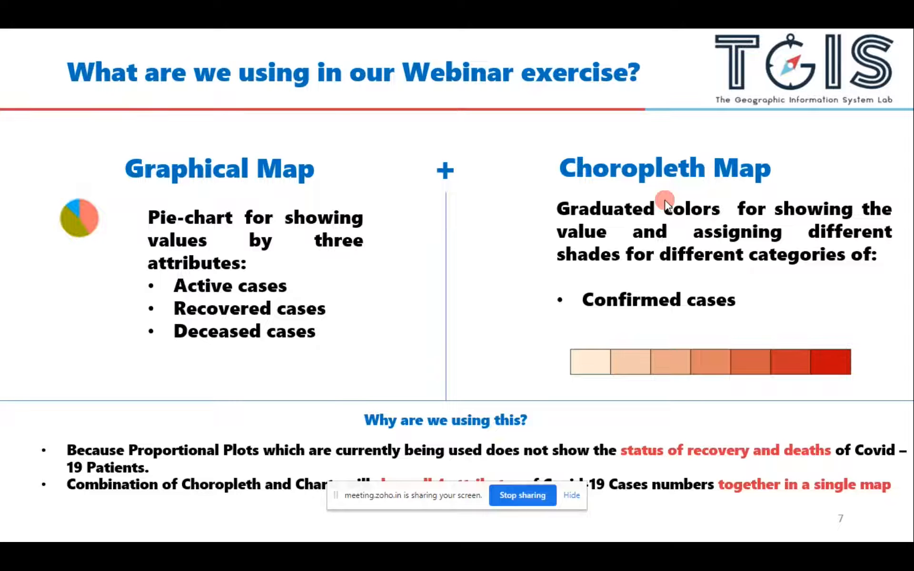
key("alt+Tab")
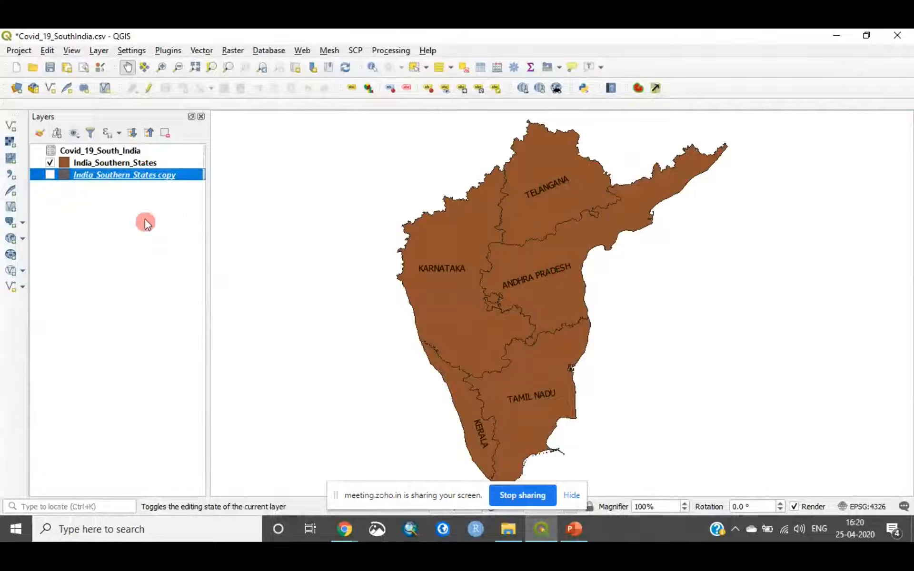
left_click(153, 161)
right_click(153, 161)
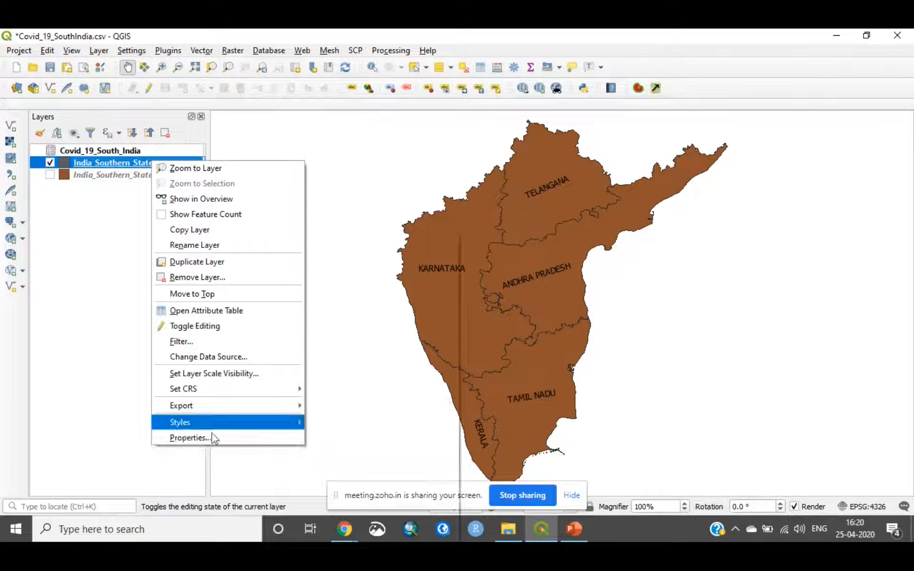
left_click(56, 196)
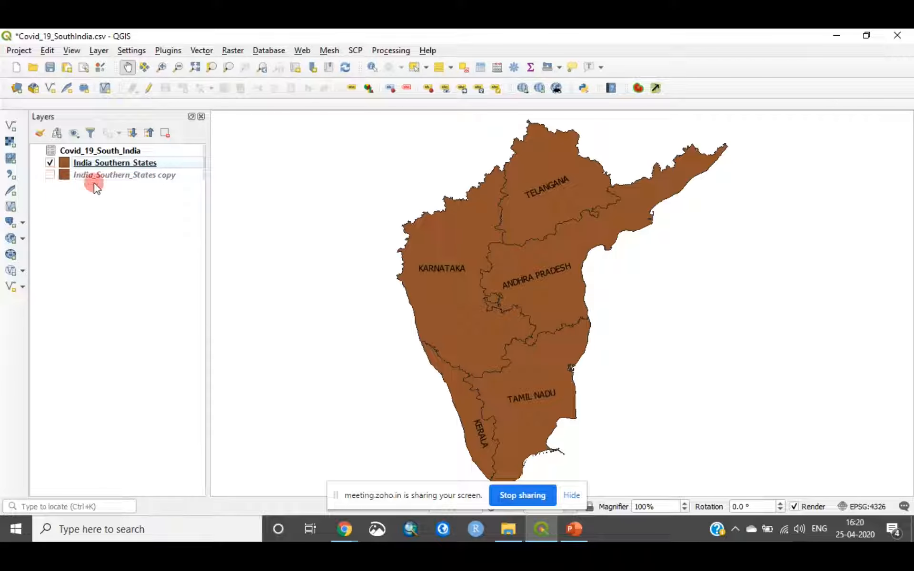
Change the symbology of the India_Southern_States layer to Graduated in its layer properties
right_click(148, 164)
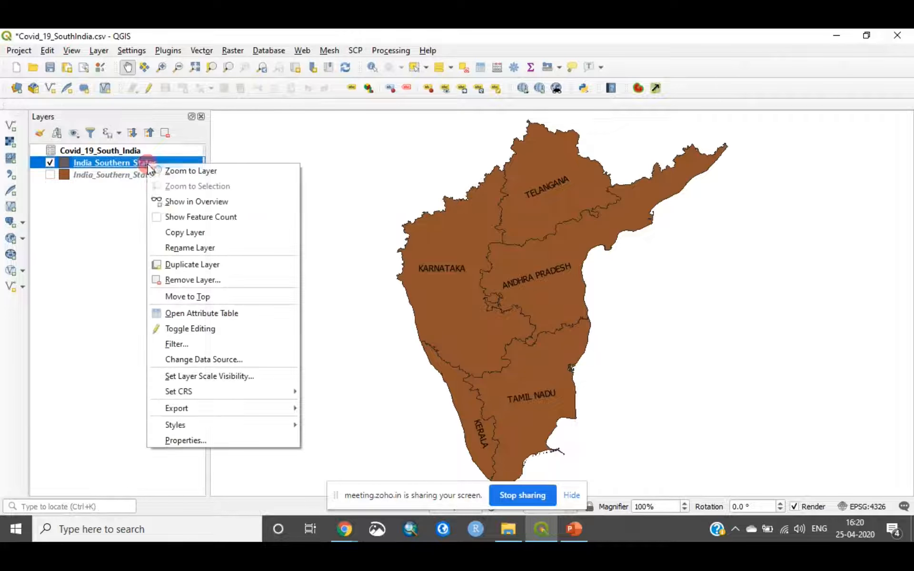
left_click(233, 440)
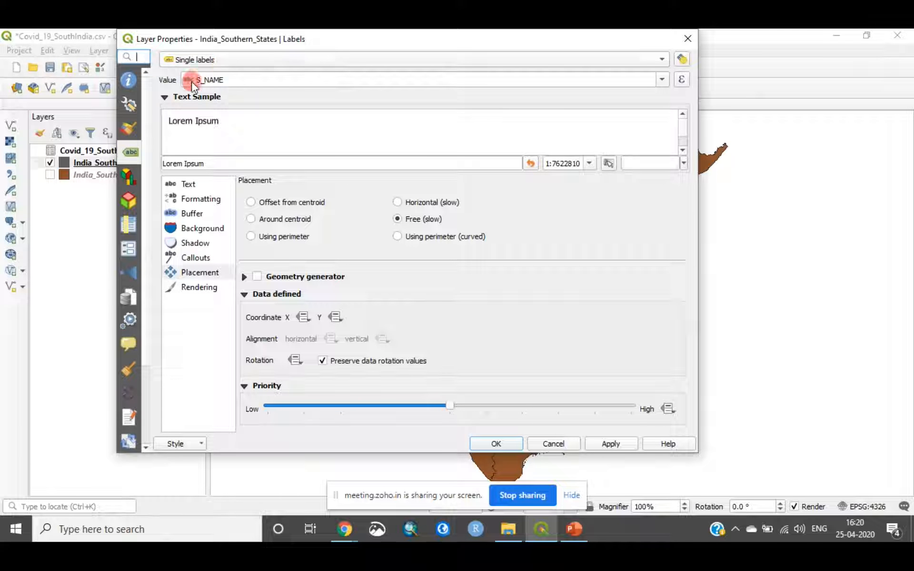
left_click(127, 129)
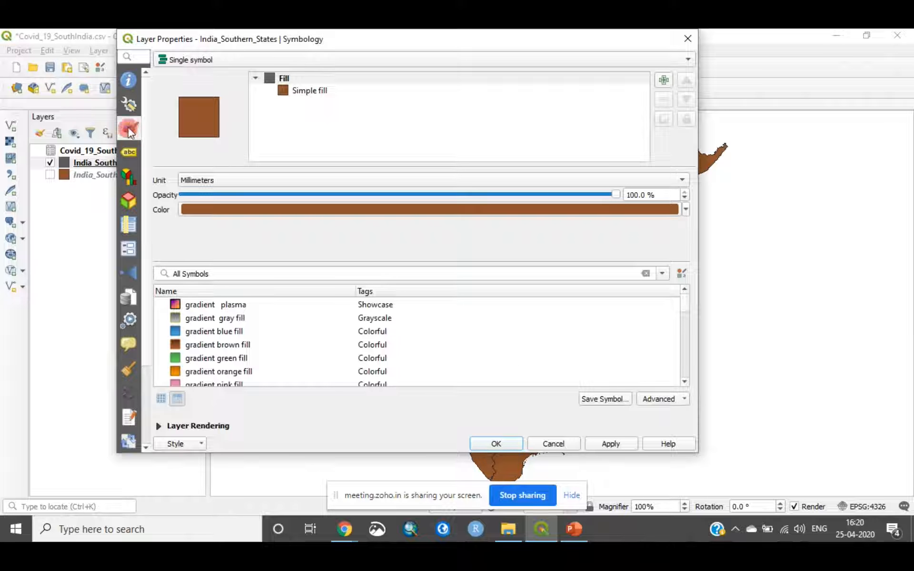
left_click(130, 146)
left_click(130, 135)
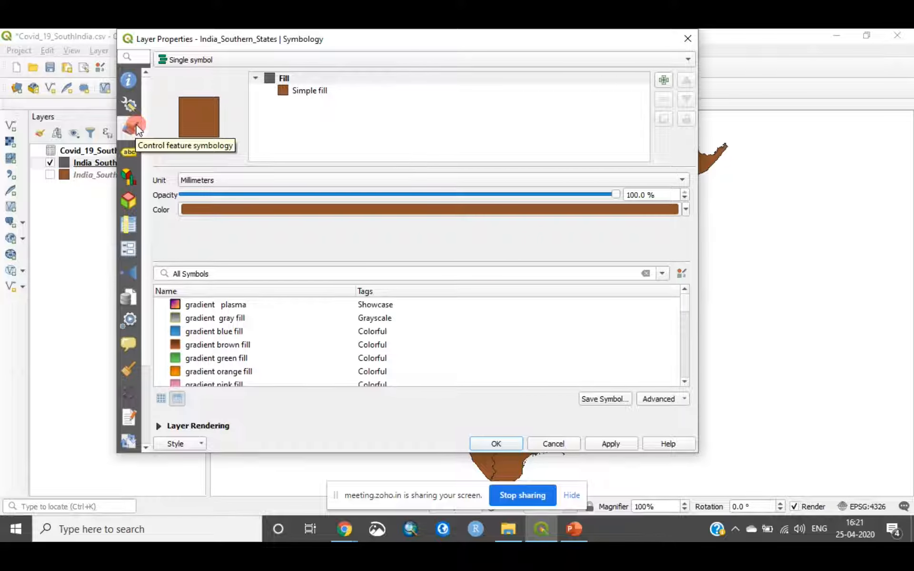
left_click(220, 58)
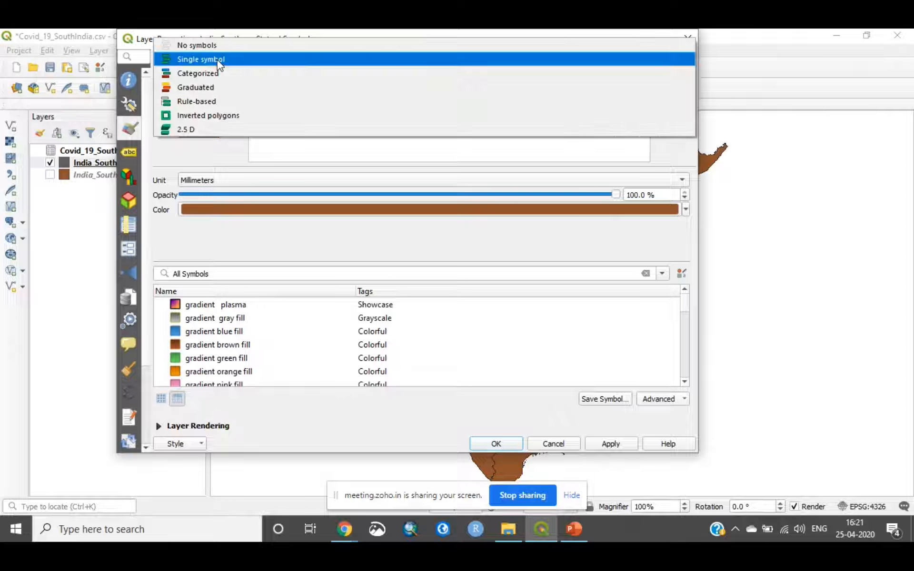
left_click(231, 90)
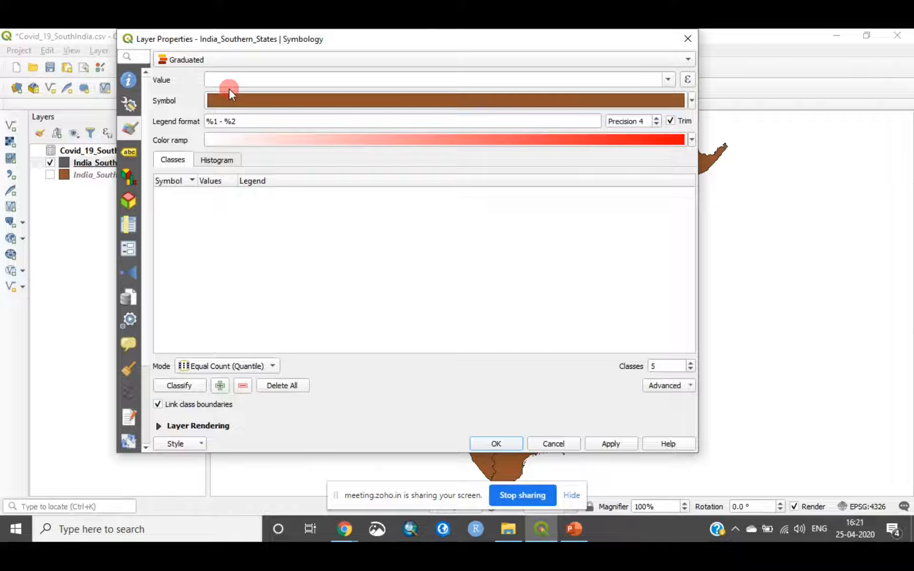
Set the second color of the graduated color ramp to dark red #bc001c, starting from the recent color #d1001f
left_click(476, 141)
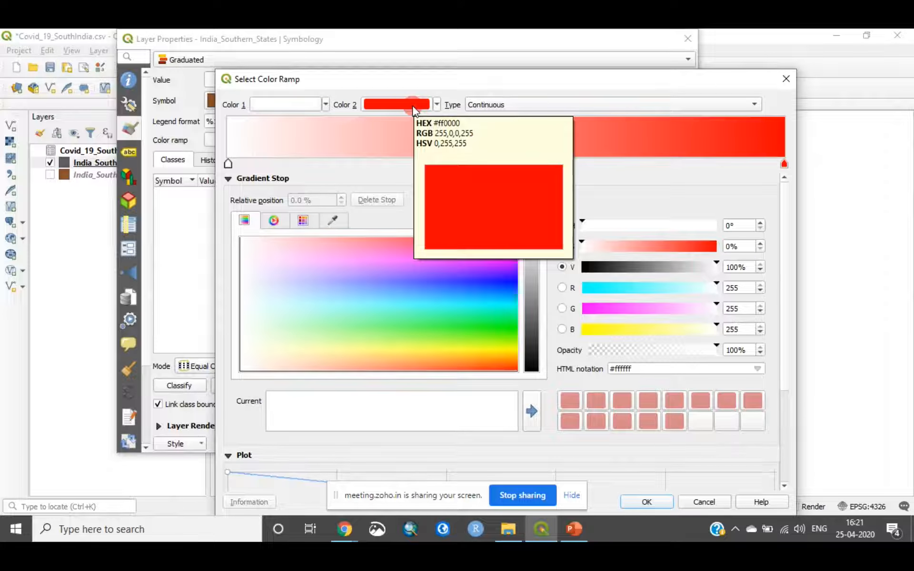
left_click(413, 105)
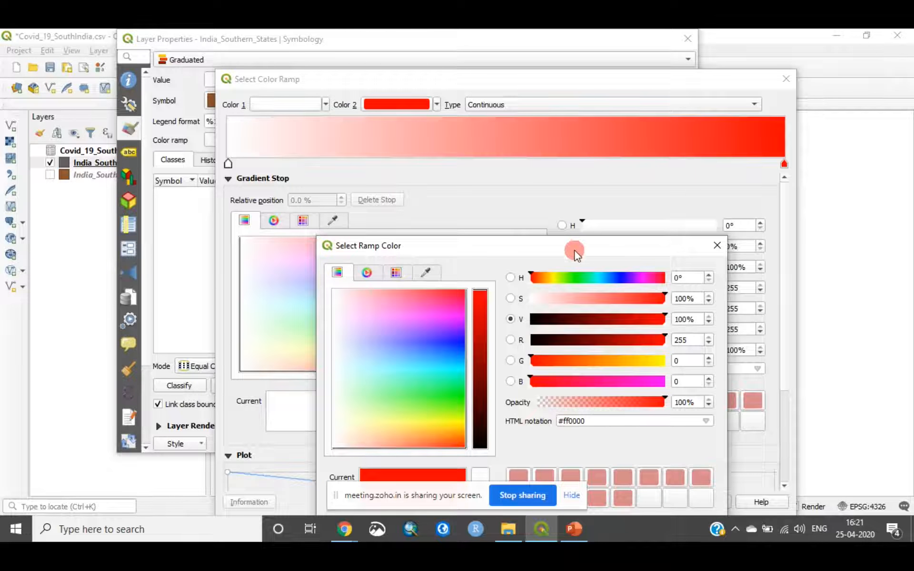
left_click_drag(574, 252, 582, 141)
left_click(408, 164)
mouse_move(499, 220)
left_mouse_down()
mouse_move(491, 236)
mouse_move(491, 208)
mouse_move(492, 234)
left_mouse_up()
left_click(350, 264)
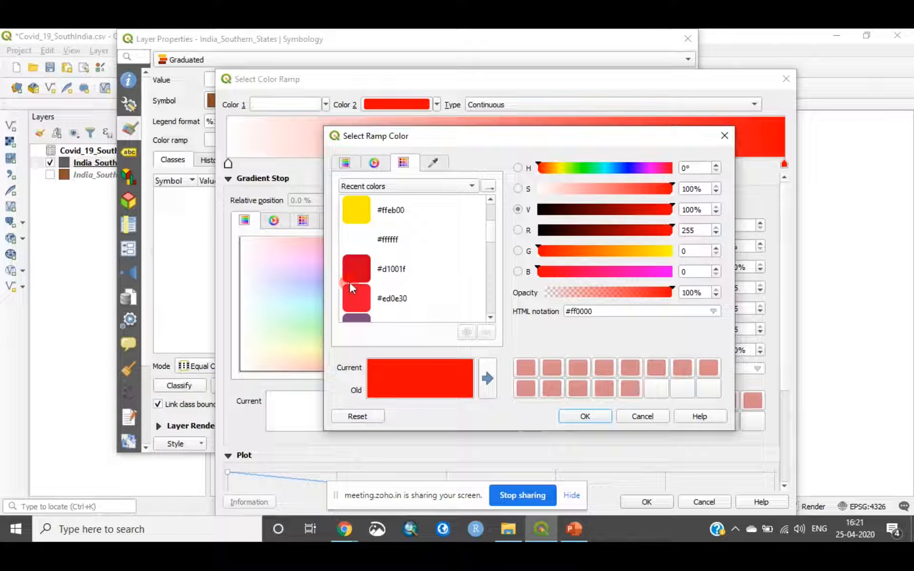
left_click(365, 262)
left_click(365, 264)
left_click(433, 316)
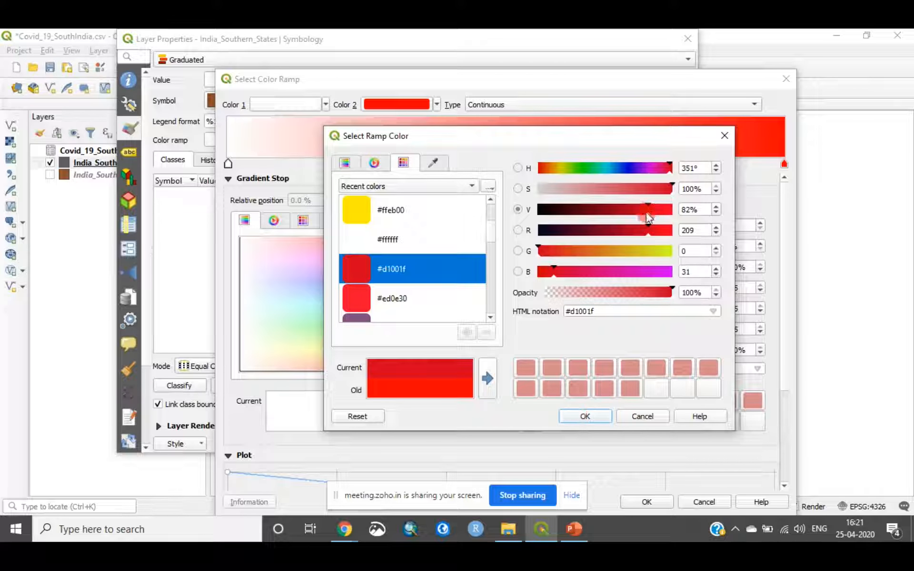
left_click_drag(647, 213, 638, 215)
left_click(597, 417)
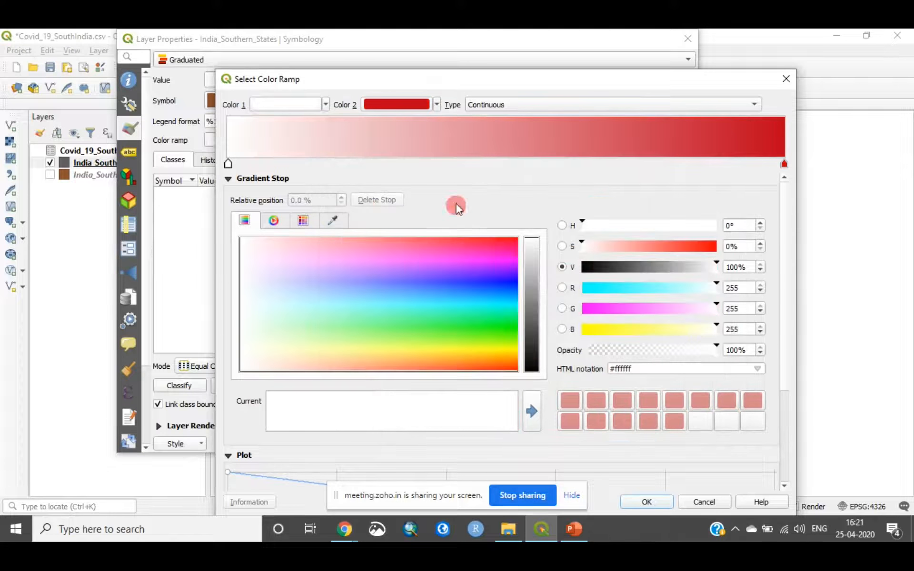
left_click_drag(465, 78, 416, 37)
left_click(607, 461)
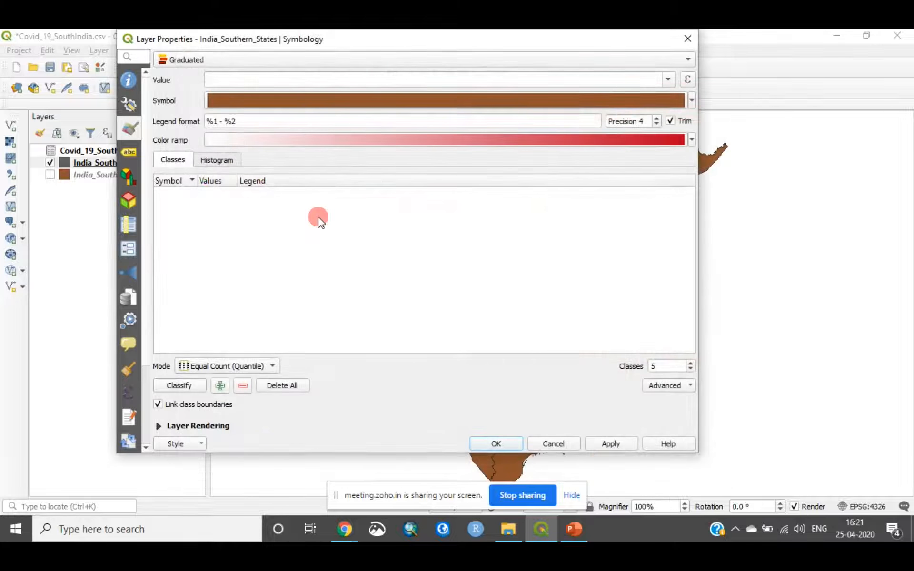
Review the available classification modes for the graduated symbology, leaving Equal Count (Quantile) selected
left_click(296, 273)
left_click(189, 385)
left_click(227, 367)
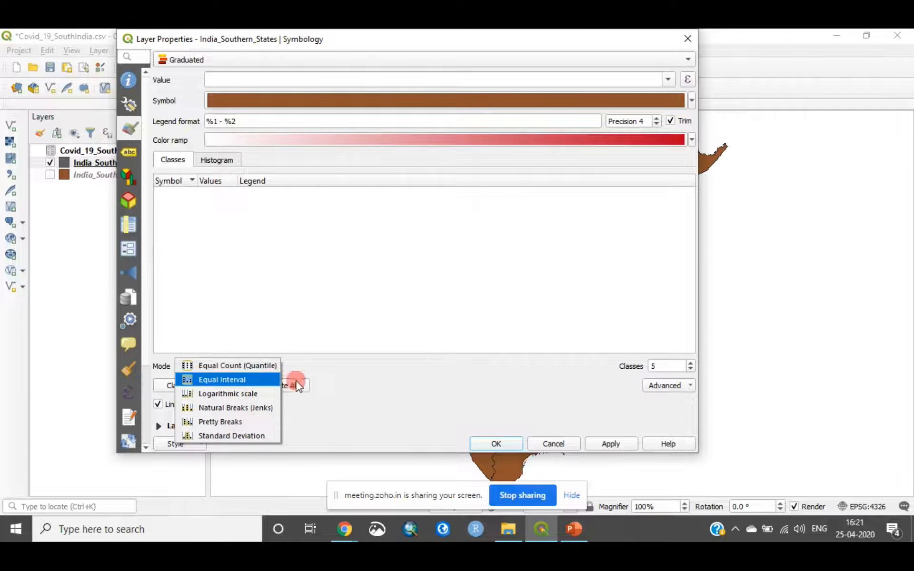
left_click(331, 364)
left_click(237, 367)
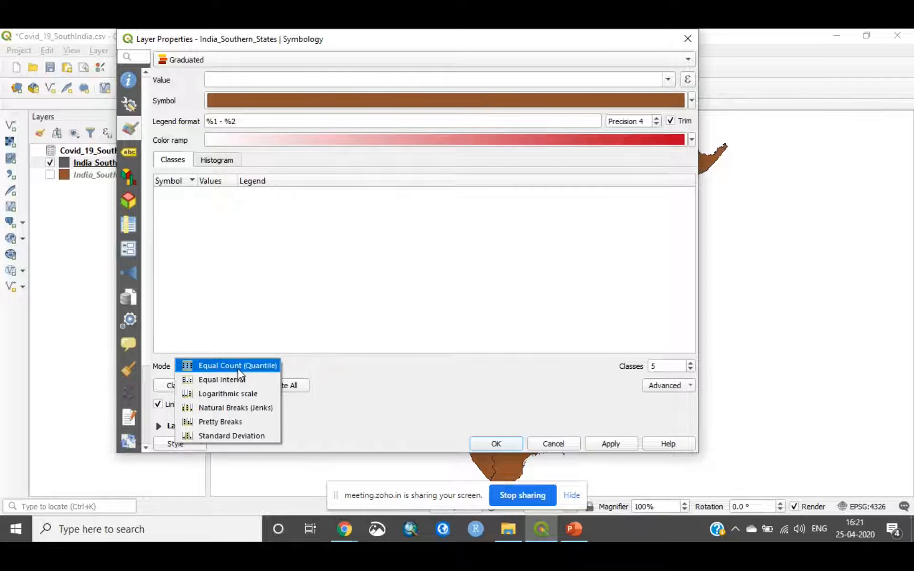
left_click(309, 367)
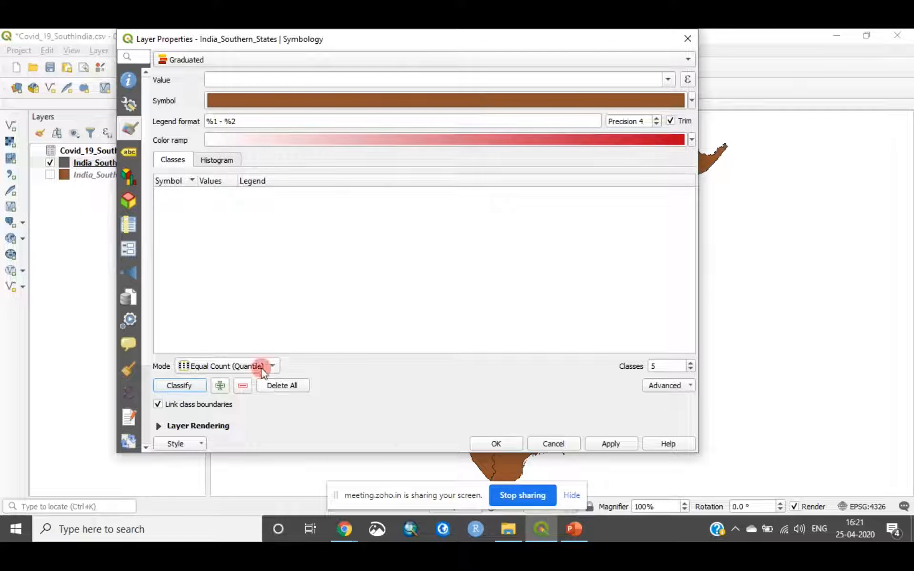
Classify the India_Southern_States layer by Covid_19_South_India_CONFIRMED into five classes and apply the symbology
left_click(668, 79)
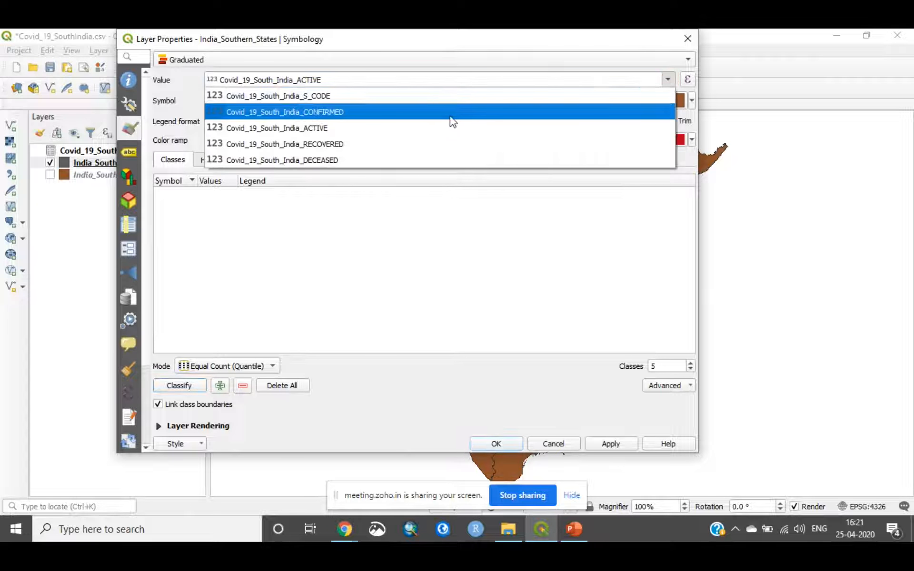
left_click(288, 115)
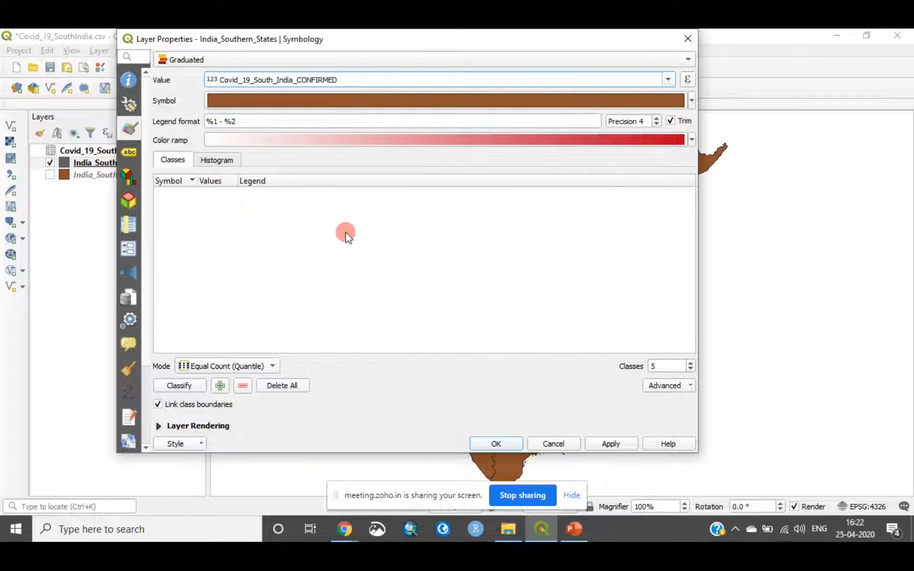
left_click(185, 388)
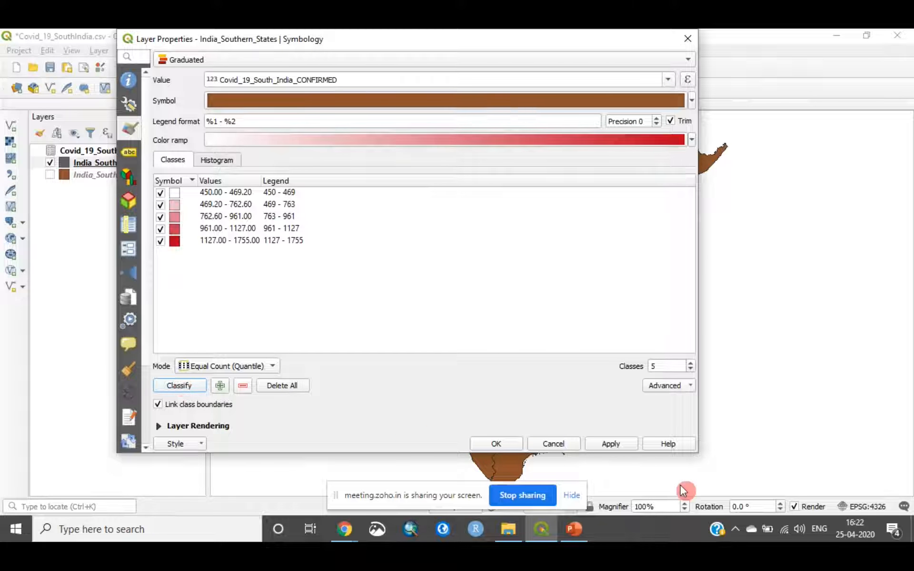
left_click(618, 446)
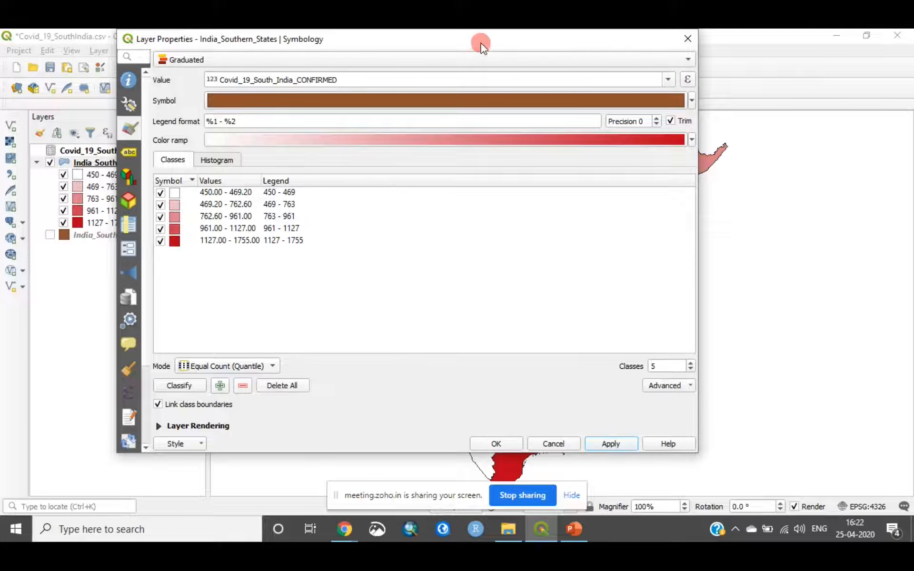
Move the layer properties dialog aside to examine the graduated state colors on the map, and bring it back
left_click_drag(479, 40, 393, 41)
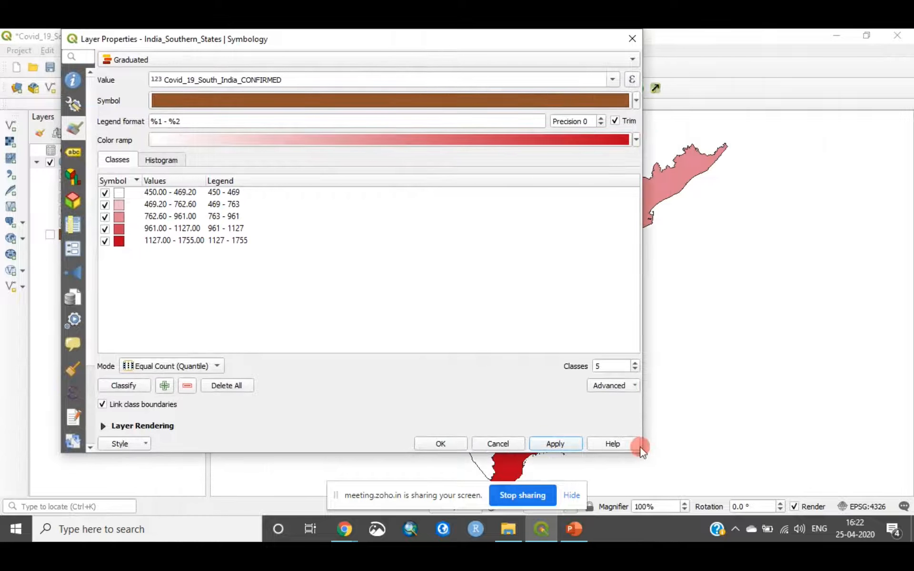
left_click_drag(642, 447, 562, 381)
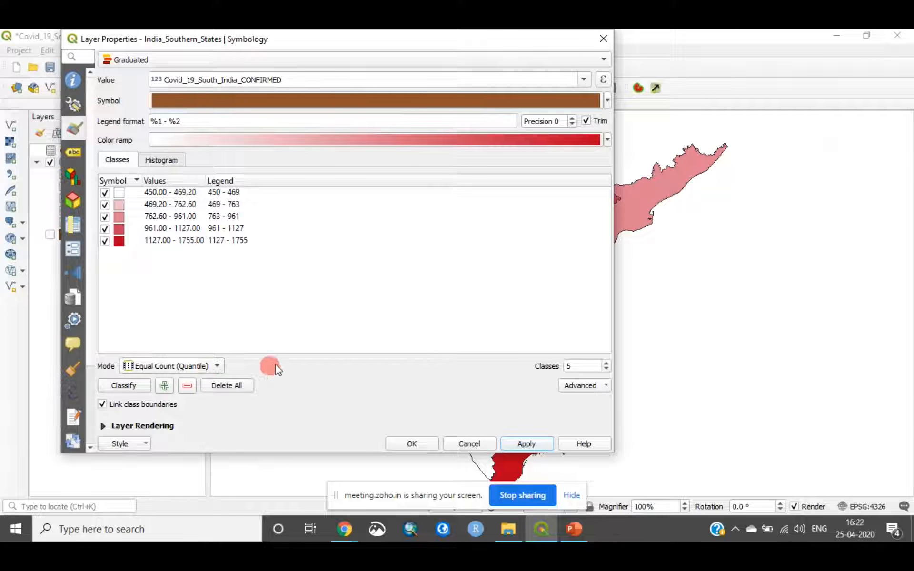
left_click_drag(455, 57, 363, 154)
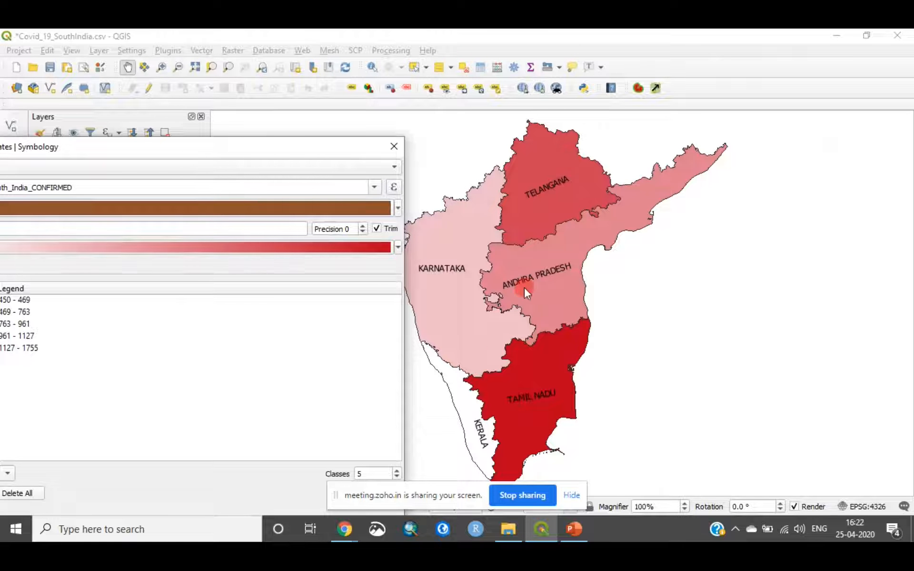
left_click_drag(338, 154, 562, 83)
Check the classification modes once more, keep Equal Count (Quantile), and accept the graduated symbology
left_click(216, 407)
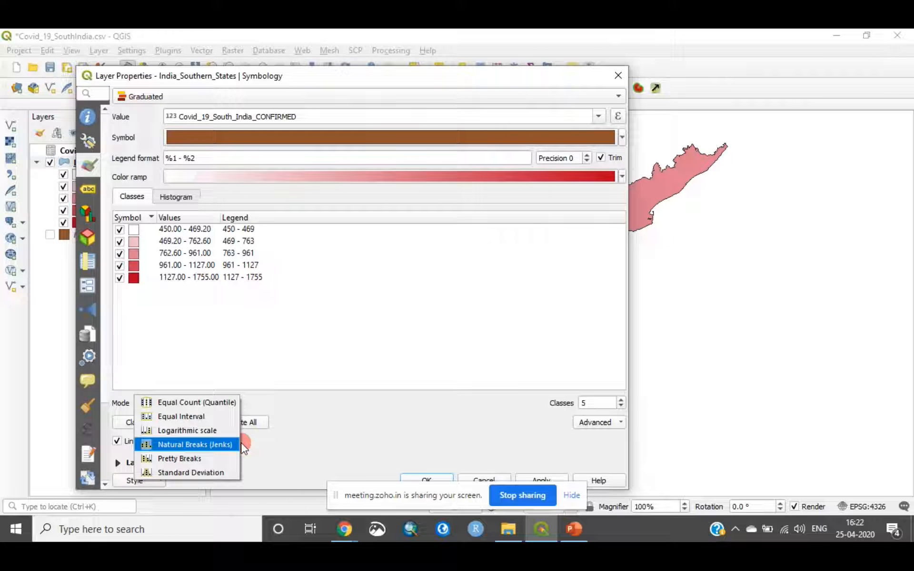
left_click(333, 434)
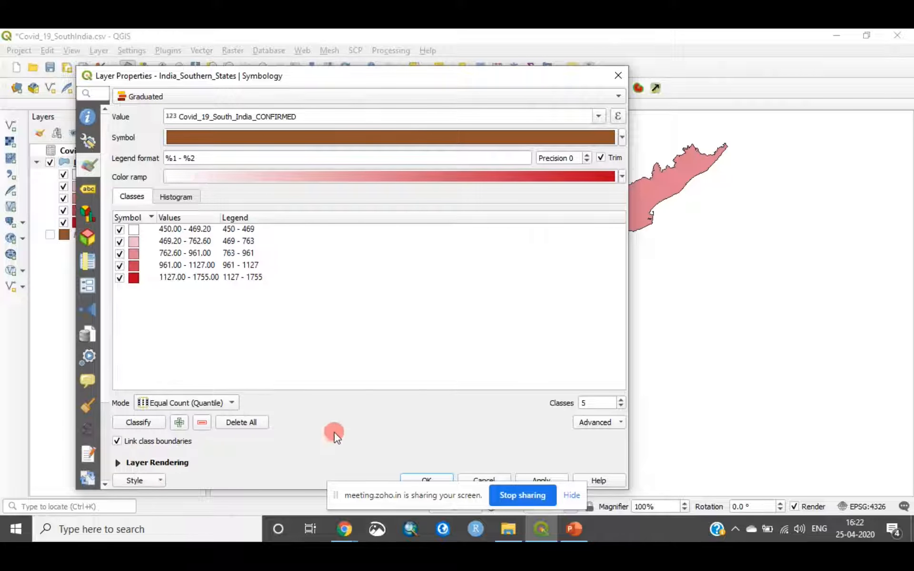
left_click(426, 479)
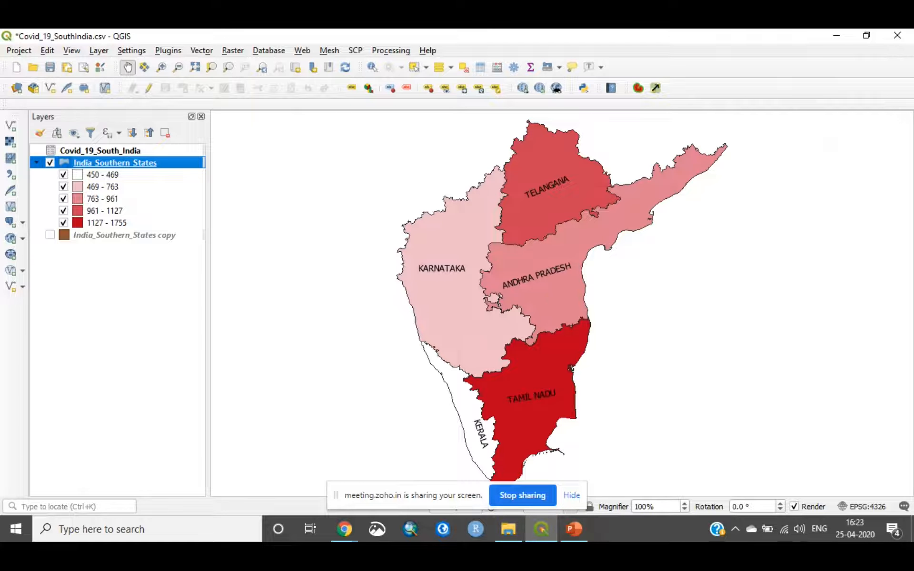
Switch to the PowerPoint slide to check which attributes the pie charts show, and return to QGIS
left_click(574, 529)
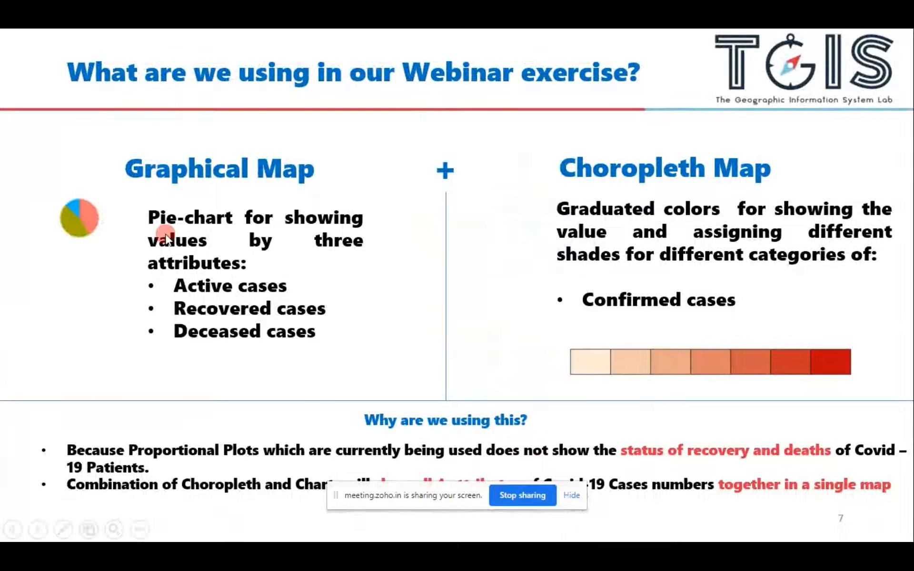
key("alt+Tab")
Show the India_Southern_States copy layer and set its diagram type to Pie chart in the layer properties
left_click(143, 235)
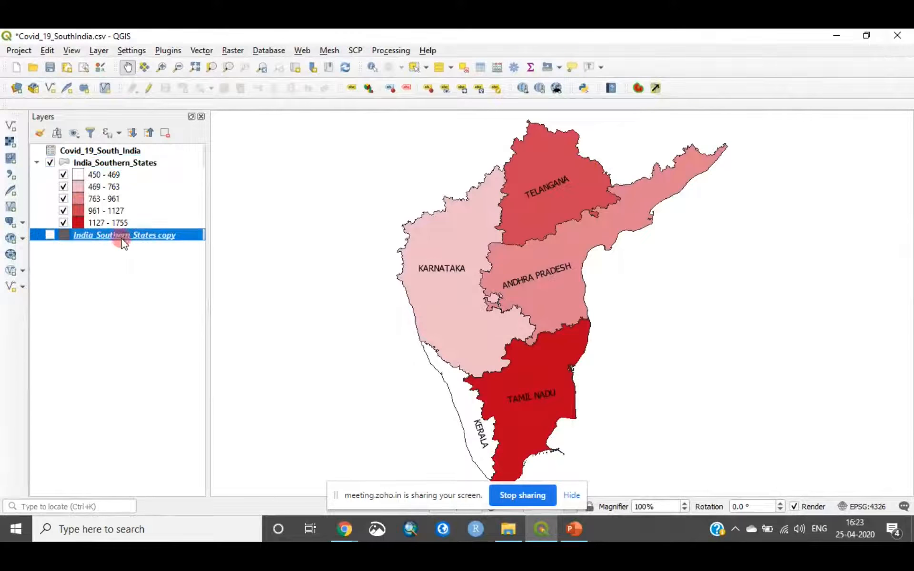
left_click(51, 235)
left_click(95, 233)
right_click(97, 237)
left_click(141, 510)
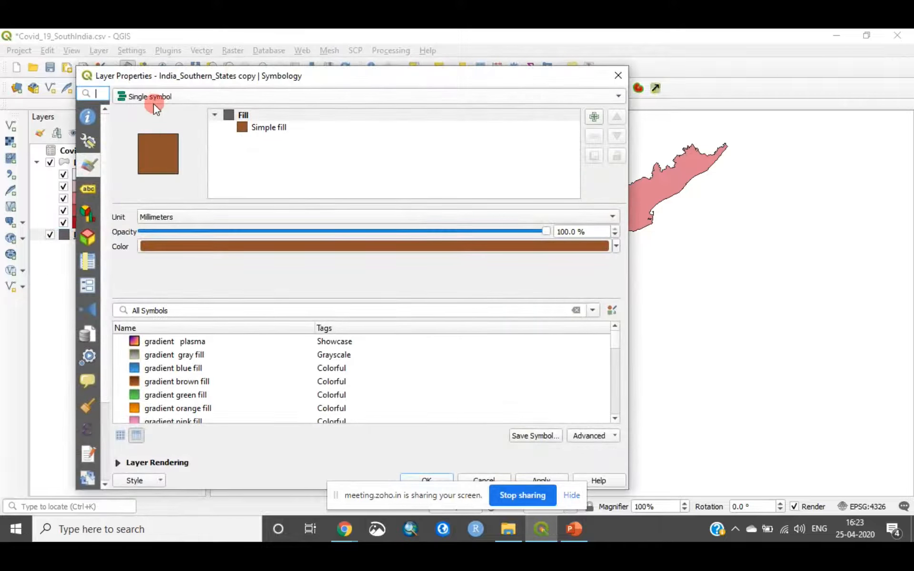
left_click(90, 214)
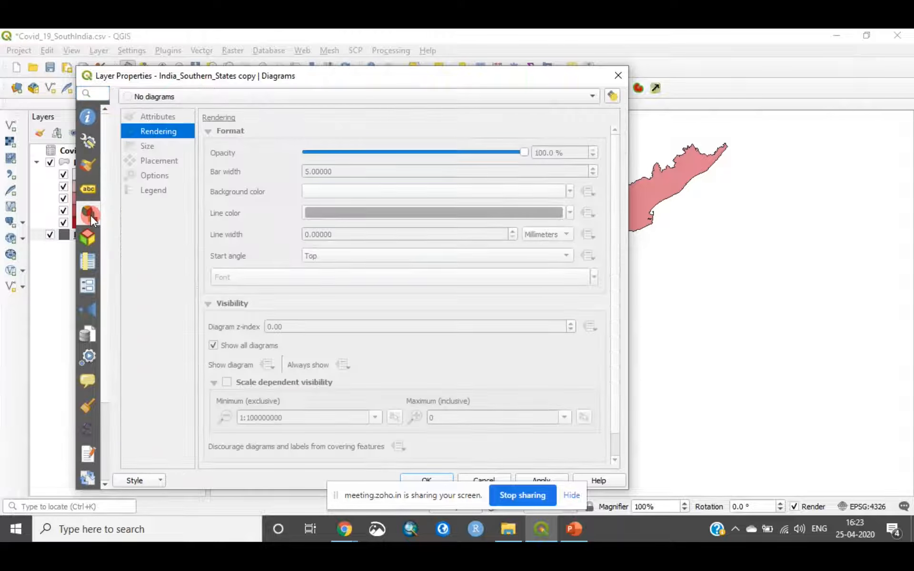
left_click(181, 99)
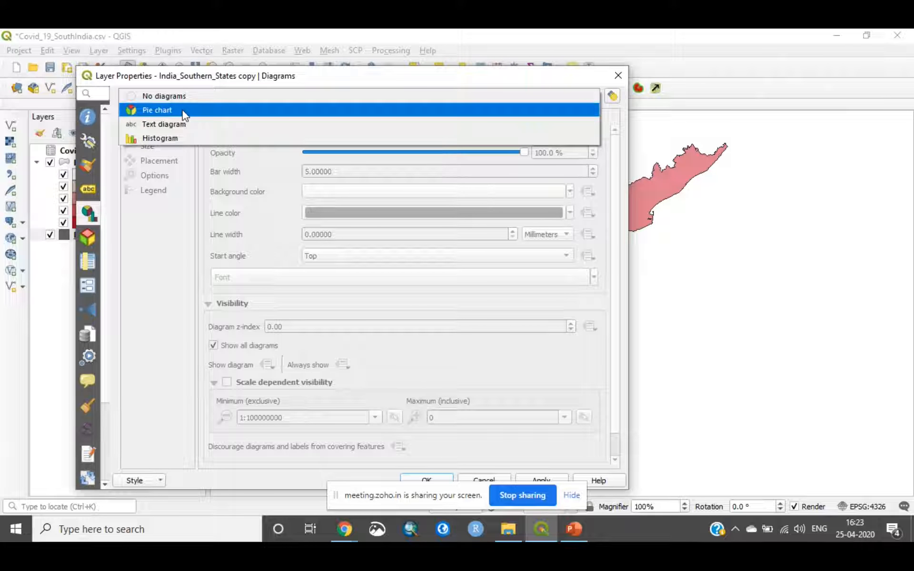
left_click(182, 111)
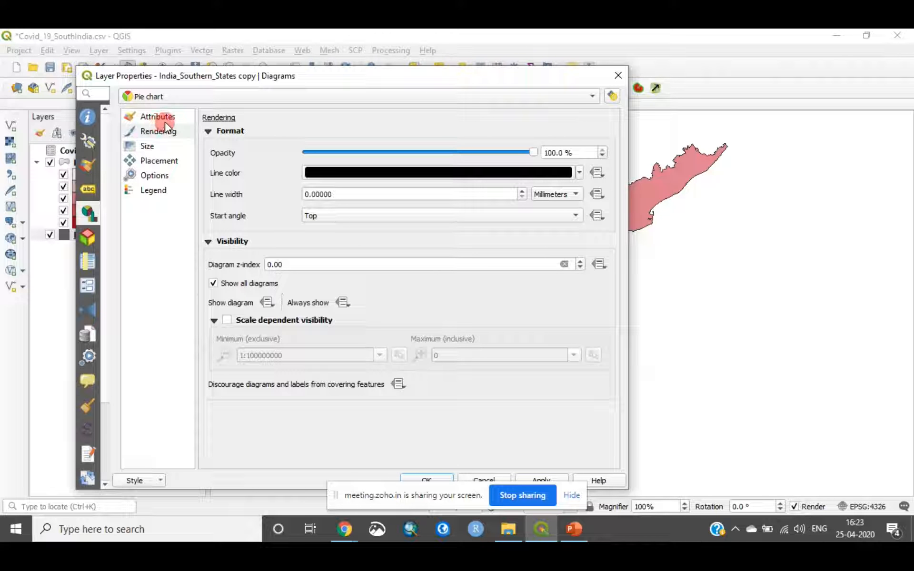
Assign the Covid_19_South_India ACTIVE, RECOVERED and DECEASED attributes to the pie chart
left_click(168, 119)
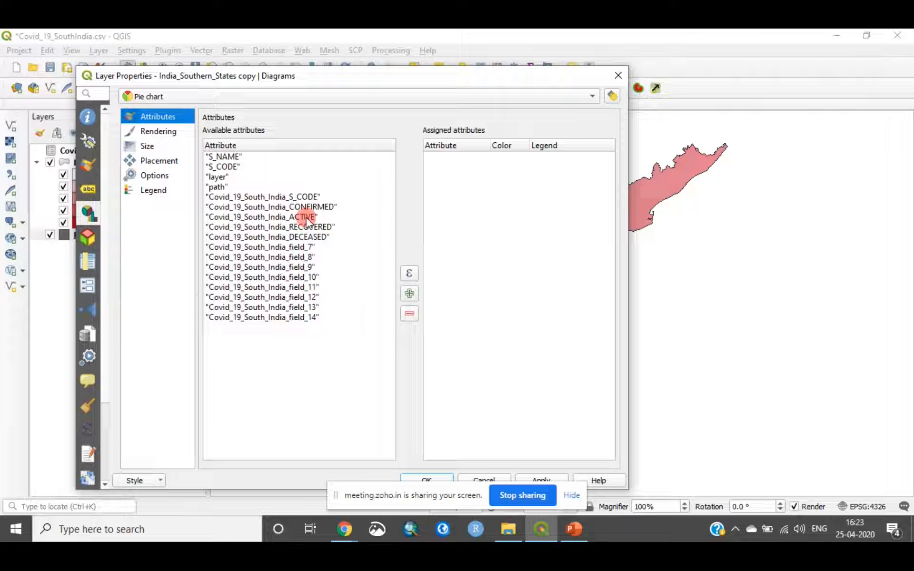
left_click_drag(305, 217, 318, 239)
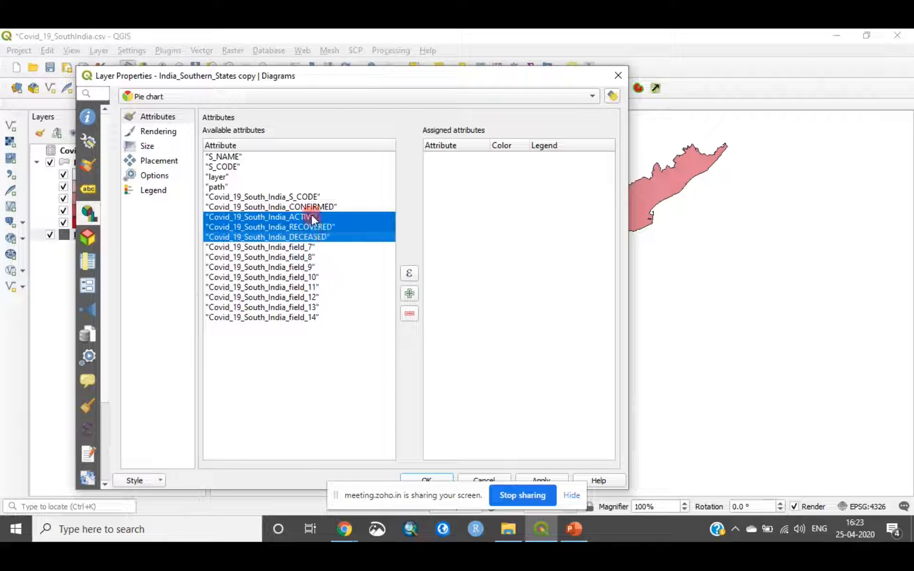
left_click(409, 294)
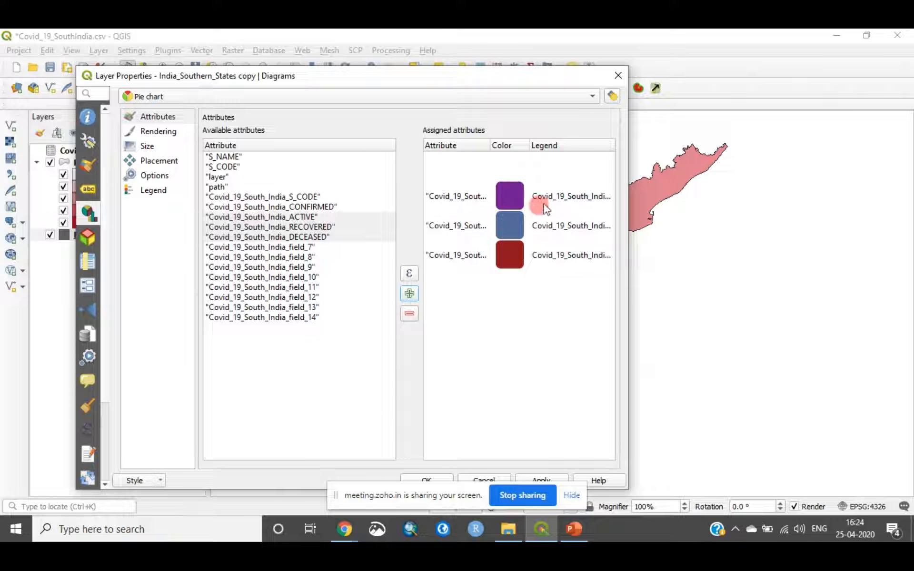
Set the pie chart color of the ACTIVE attribute to the recent yellow #fff300
left_click(575, 206)
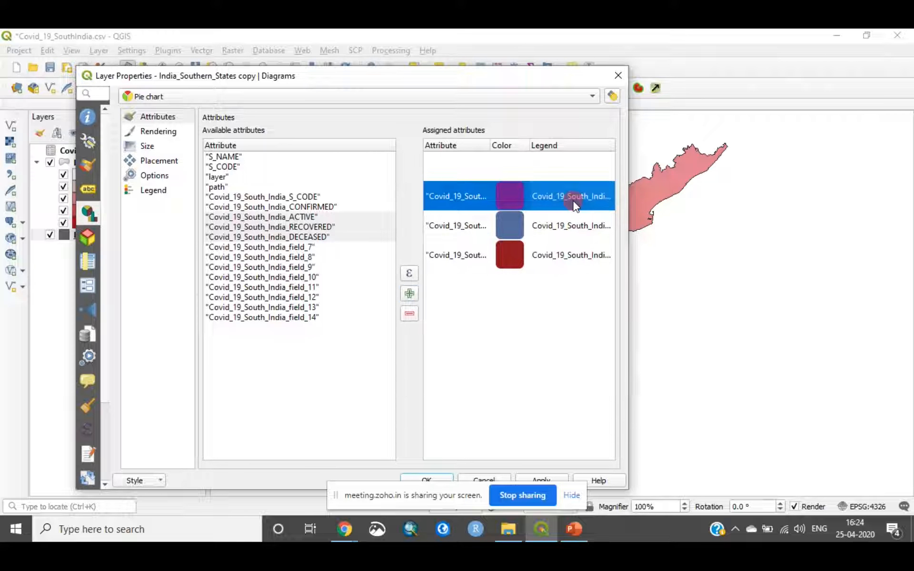
left_click(505, 201)
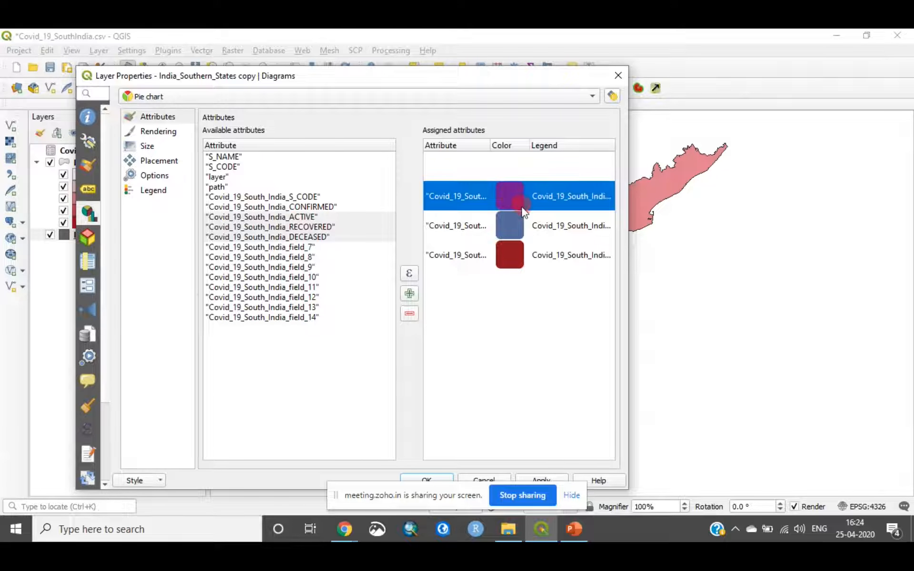
double_click(515, 197)
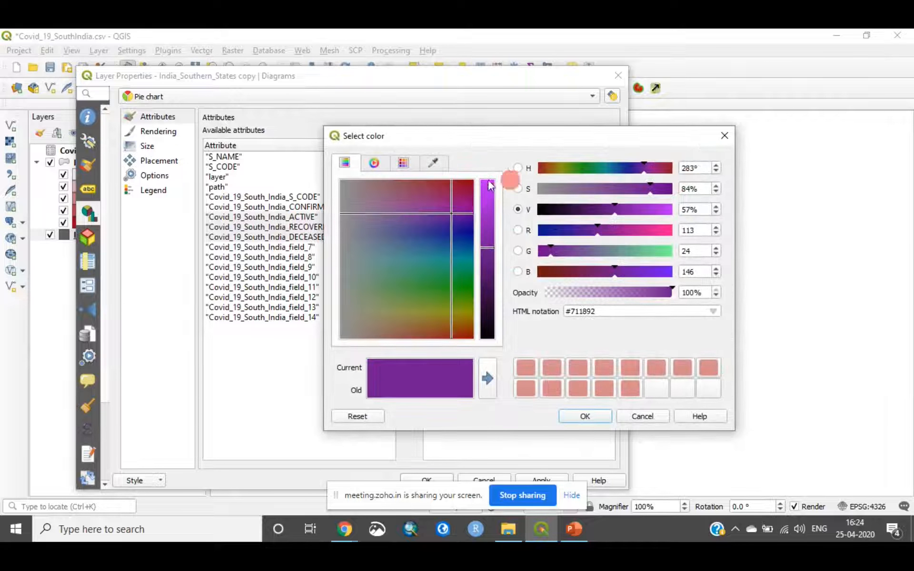
left_click(402, 163)
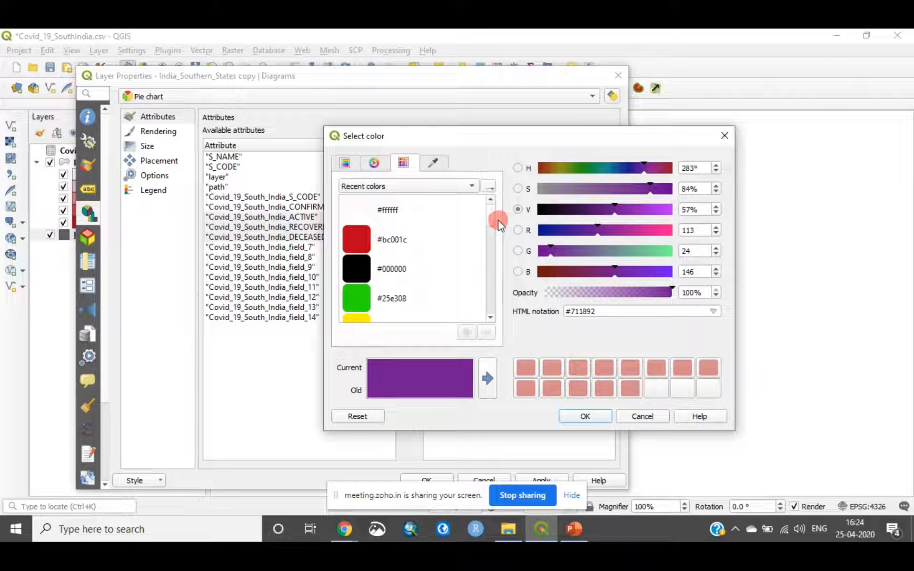
left_click_drag(490, 216, 491, 232)
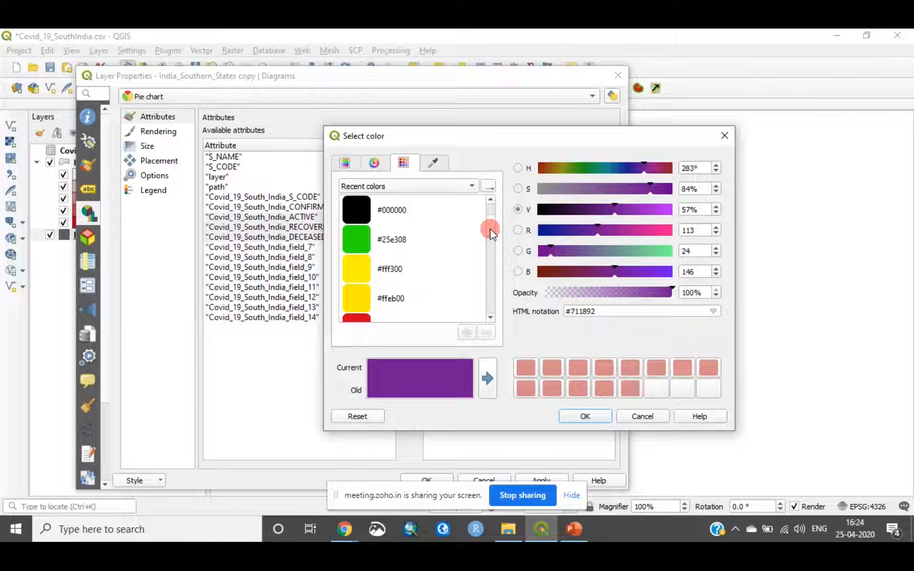
left_click(376, 270)
left_click(585, 417)
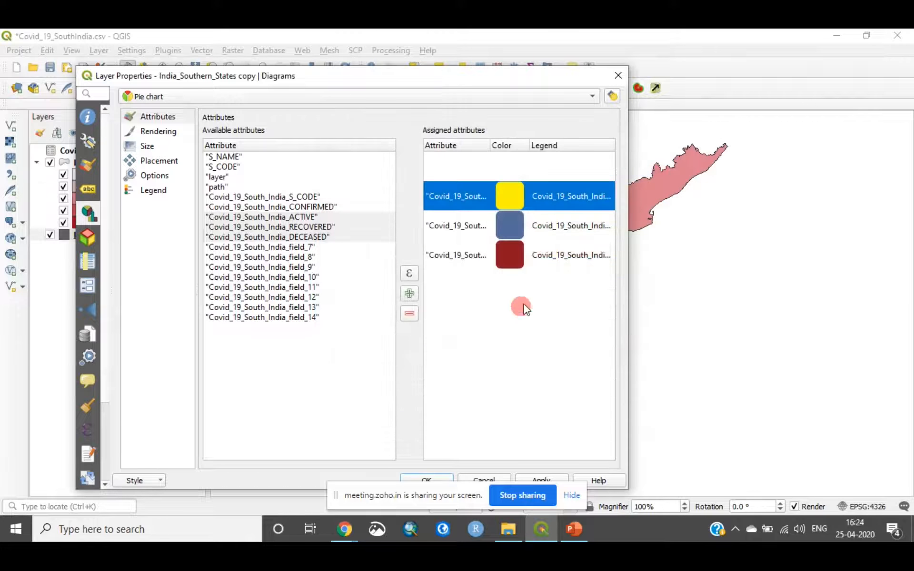
Set the pie chart color of the RECOVERED attribute to the recent green #25e308
left_click(510, 222)
double_click(509, 226)
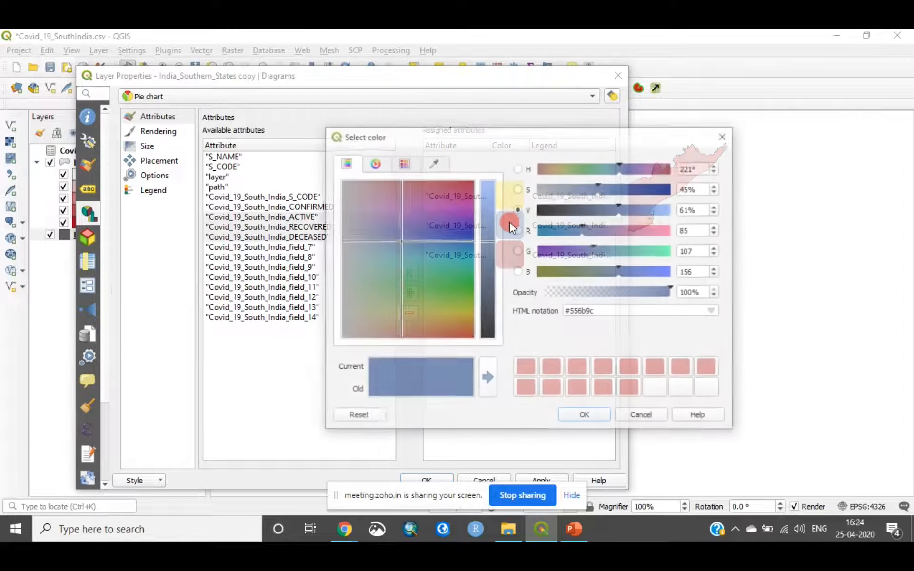
left_click(402, 162)
mouse_move(445, 140)
left_mouse_down()
mouse_move(248, 104)
mouse_move(235, 153)
mouse_move(318, 157)
mouse_move(222, 133)
mouse_move(278, 131)
left_mouse_up()
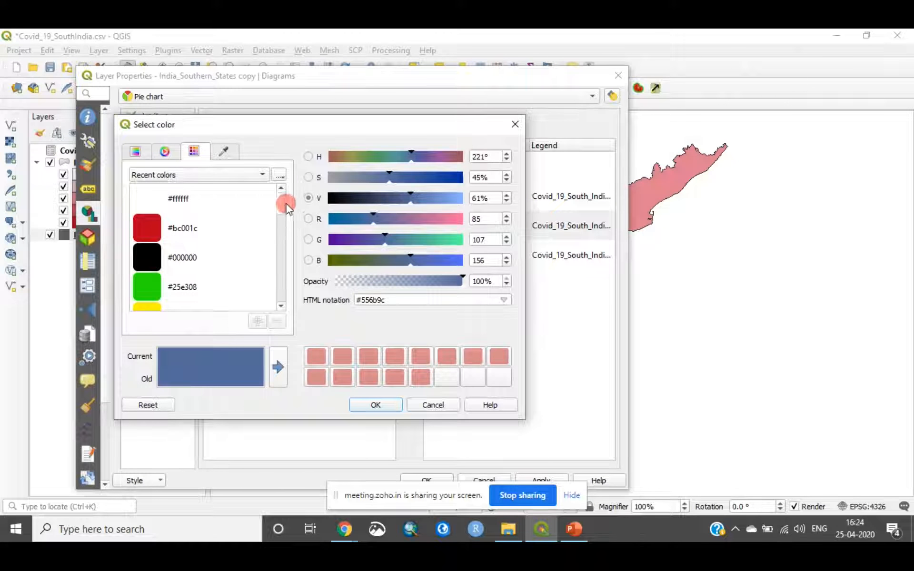
left_click(155, 288)
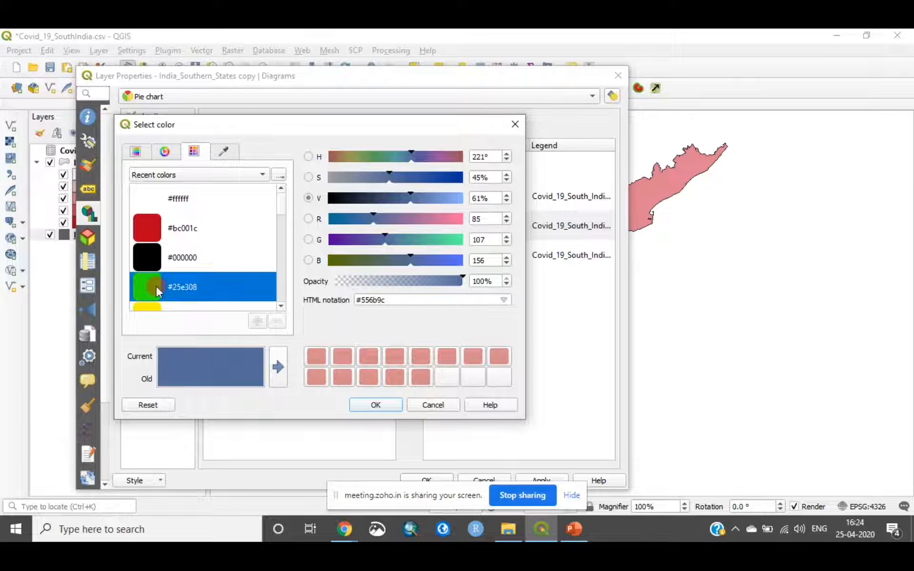
left_click(388, 408)
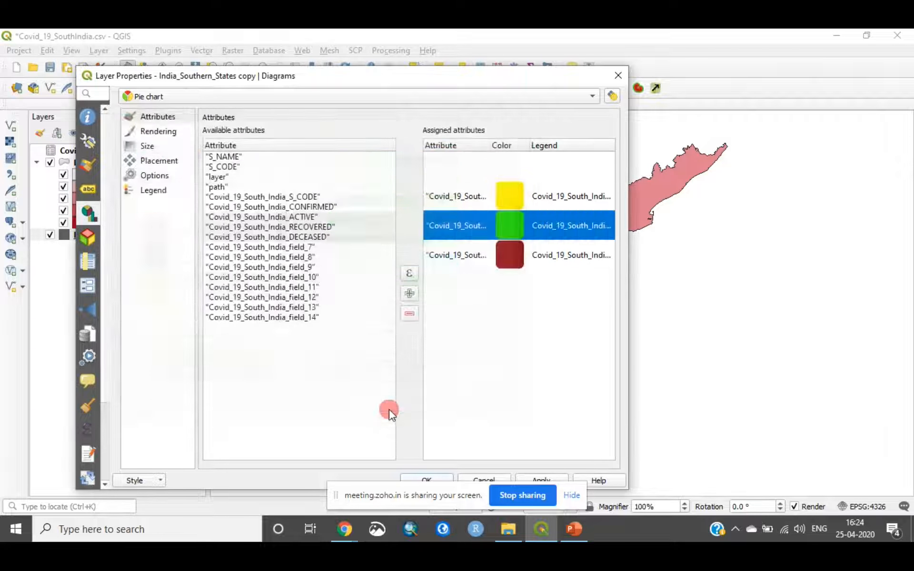
Set the pie chart color of the DECEASED attribute to black #000000
double_click(524, 261)
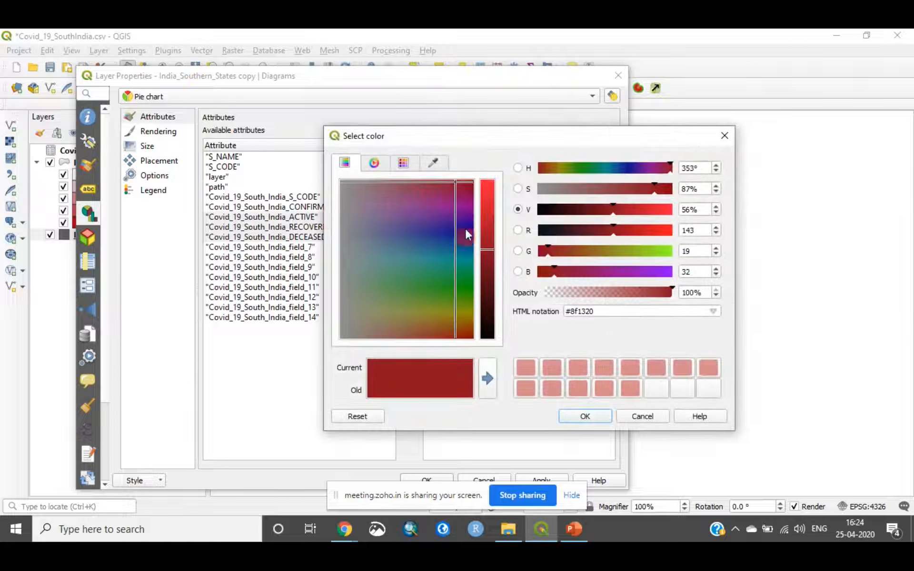
left_click_drag(572, 139, 399, 155)
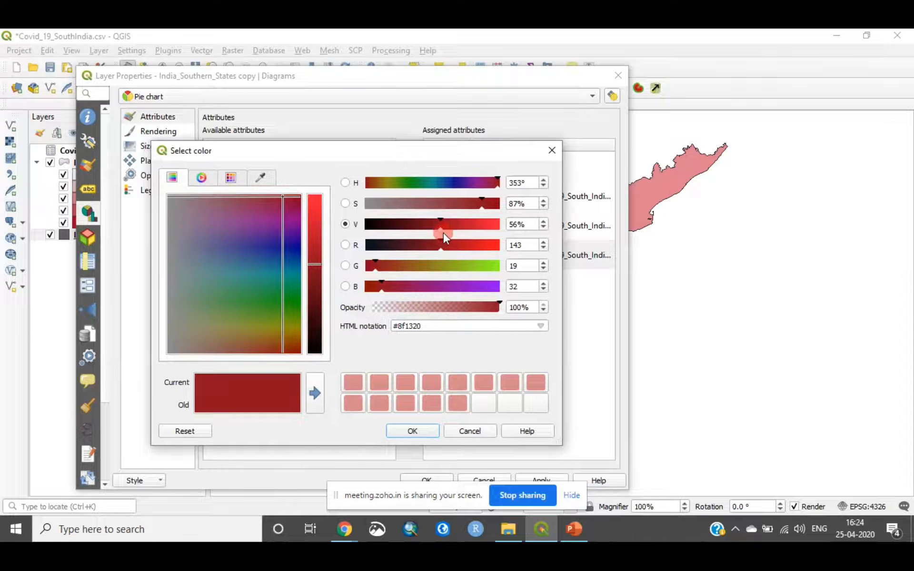
left_click_drag(440, 229, 338, 239)
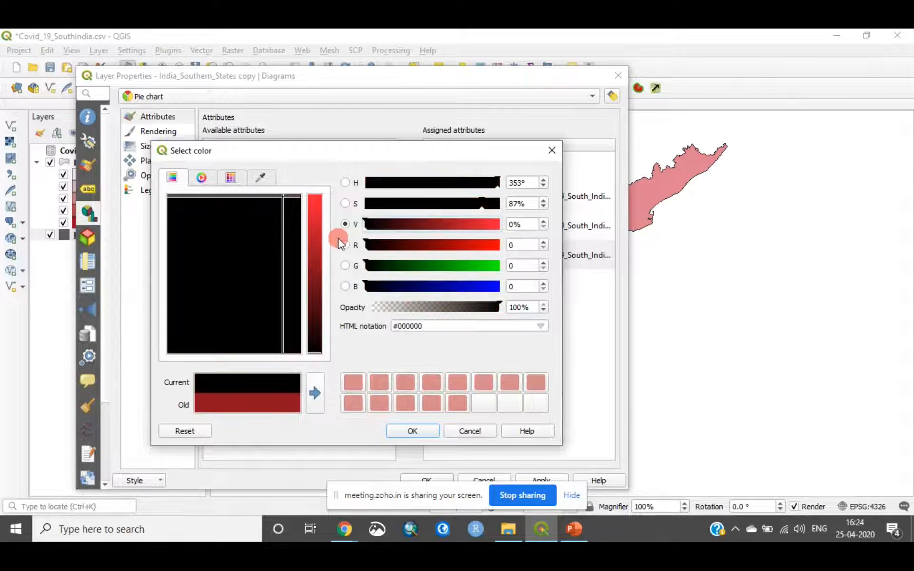
left_click(420, 432)
Remove the blank row from the assigned pie chart attributes and apply the diagram to the India_Southern_States copy layer
left_click_drag(479, 78, 504, 56)
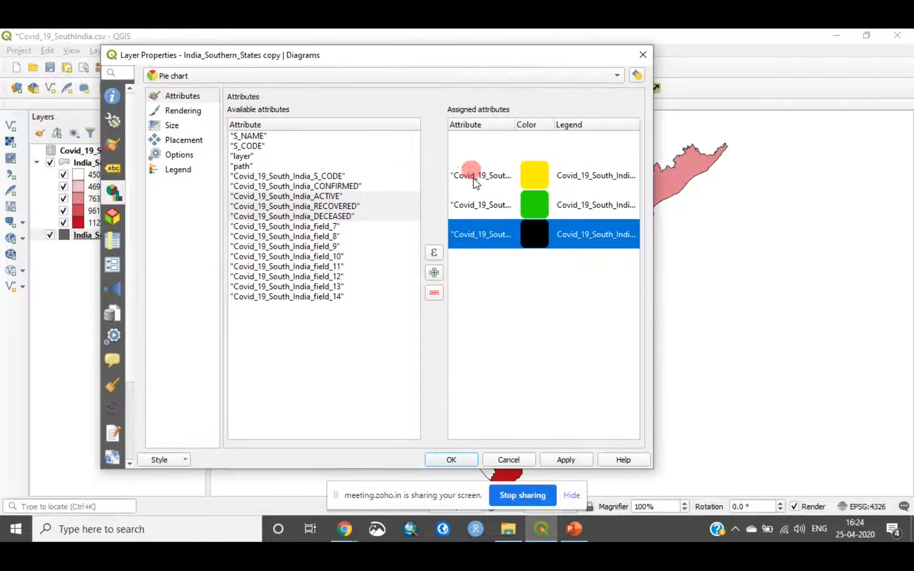
left_click(488, 151)
left_click(434, 291)
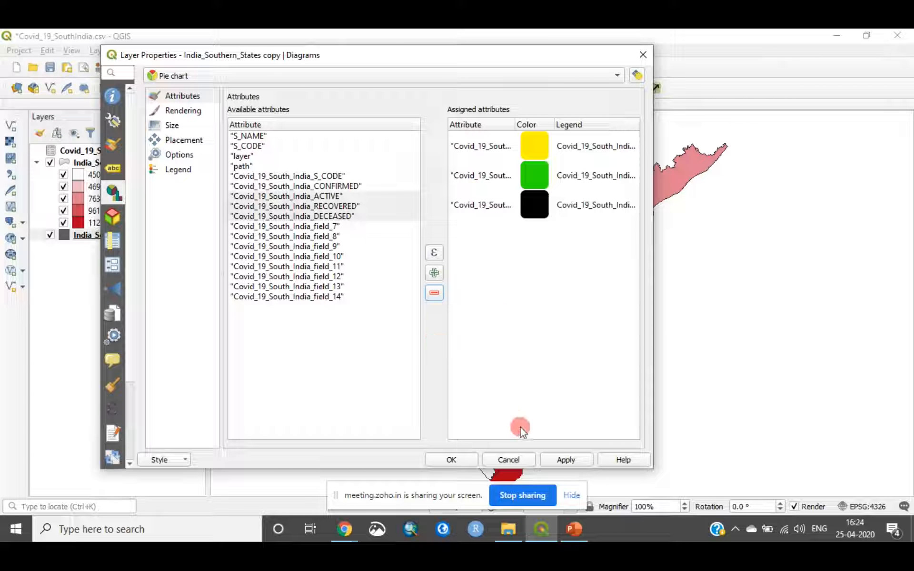
left_click(567, 459)
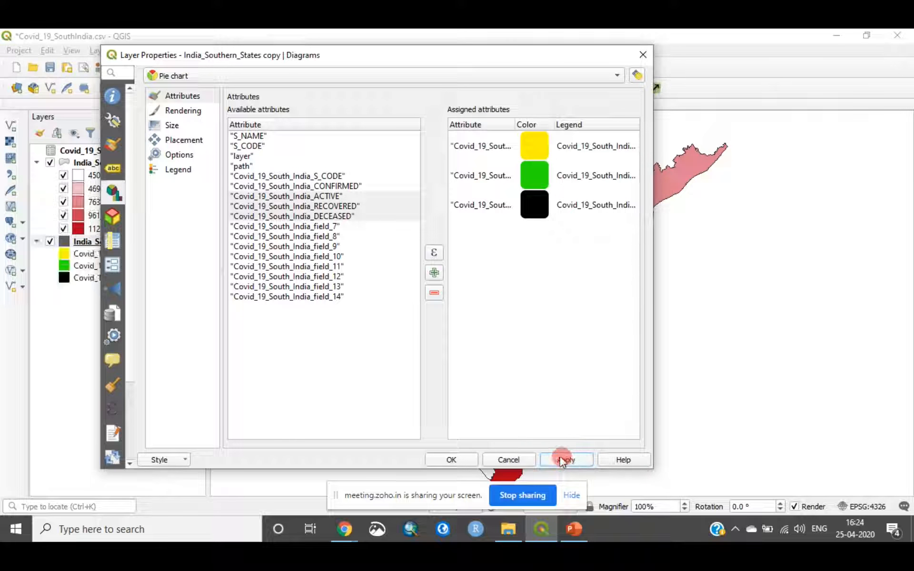
left_click(464, 458)
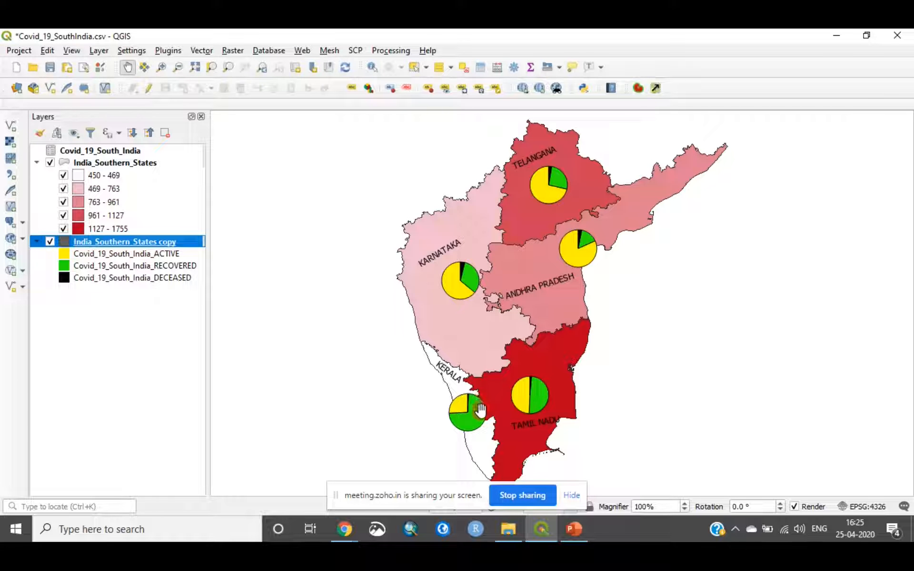
left_click(232, 332)
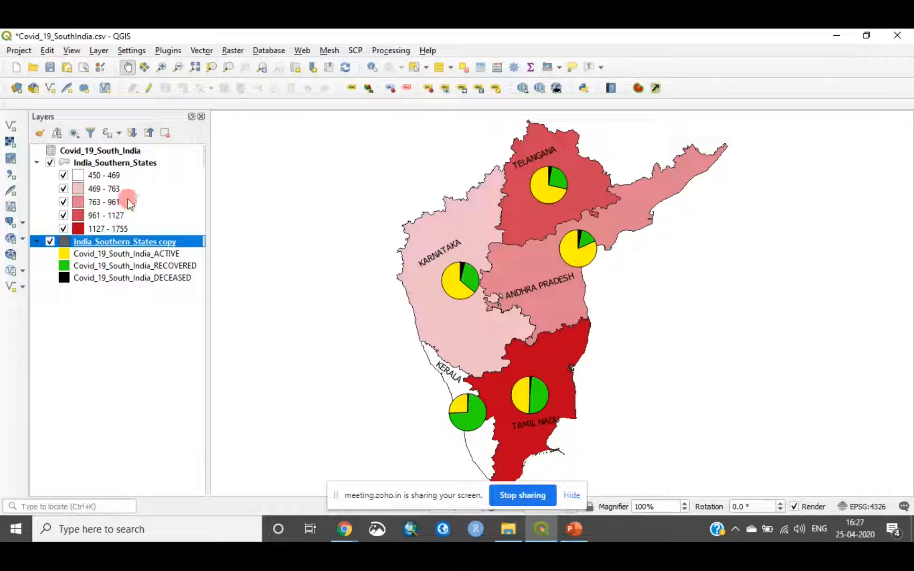
Examine the diagram types available in the India_Southern_States layer properties, and close the properties without changes
left_click(133, 164)
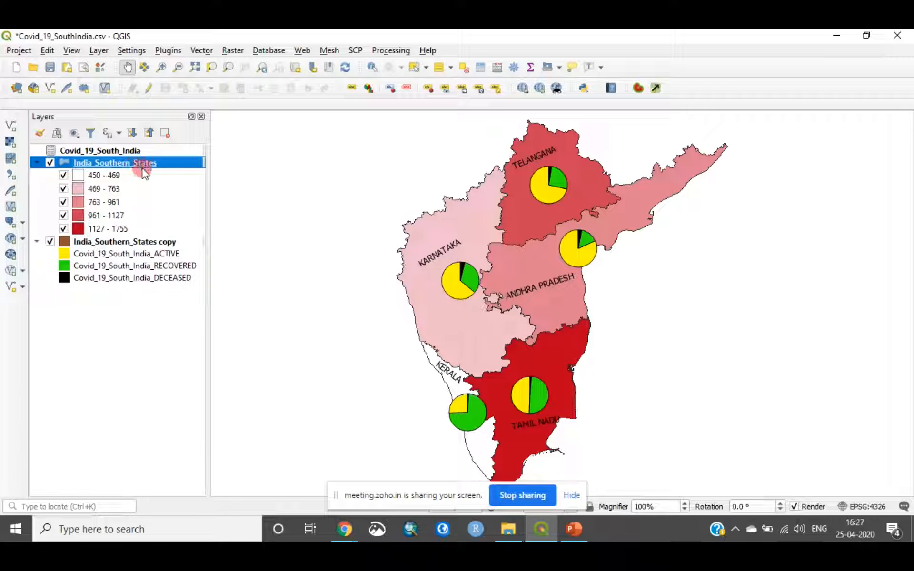
right_click(144, 164)
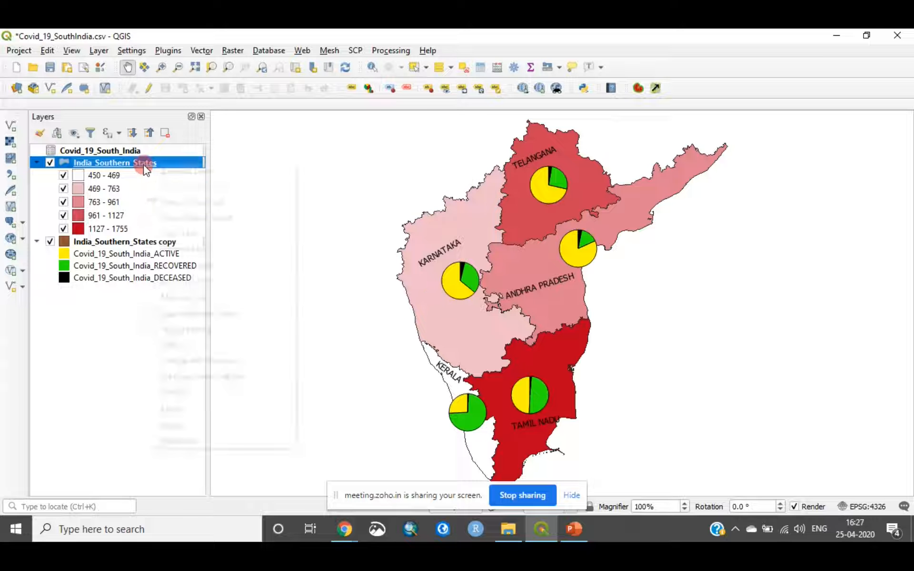
left_click(215, 441)
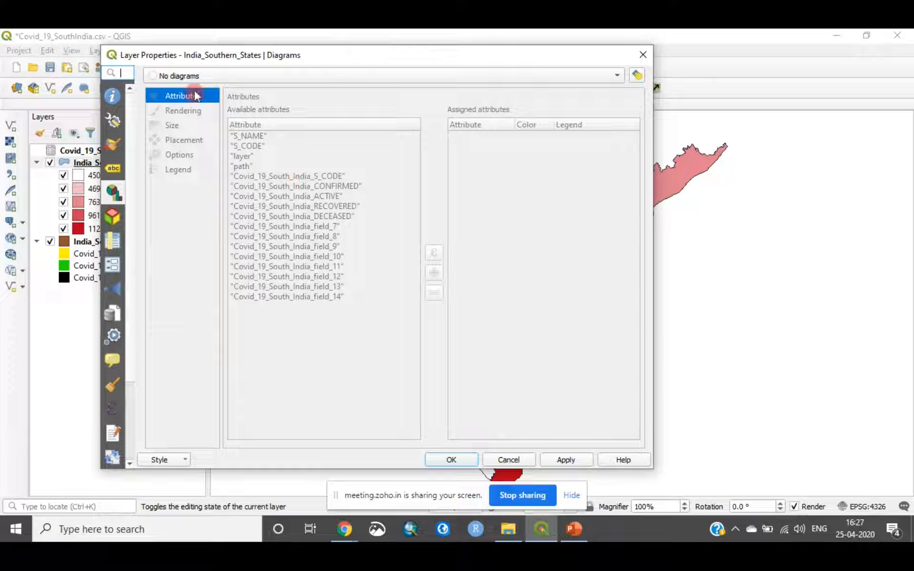
left_click(205, 75)
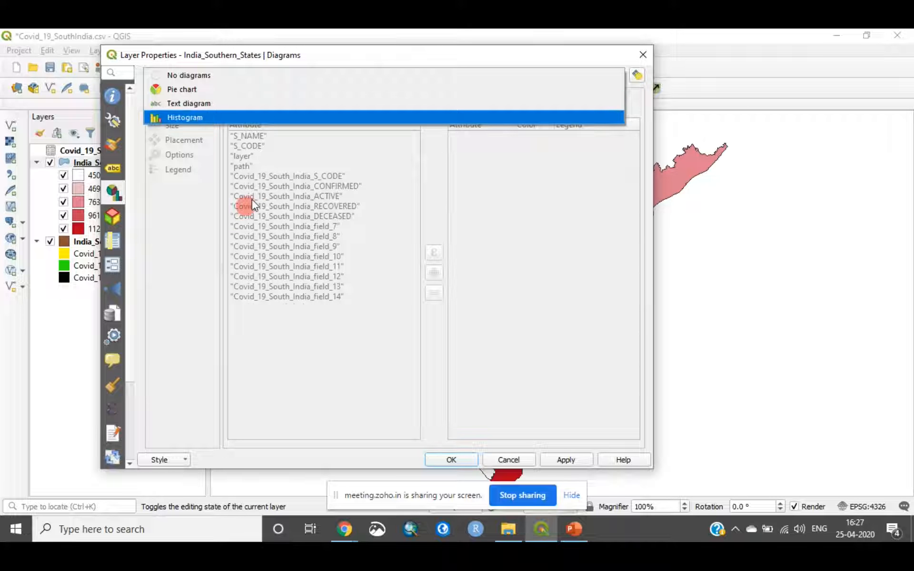
left_click(638, 56)
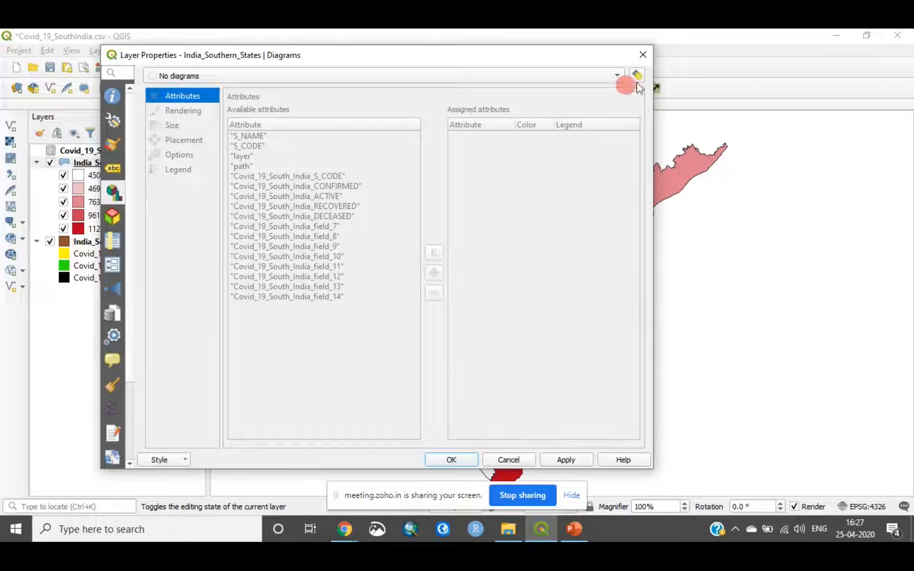
left_click(647, 57)
left_click(161, 215)
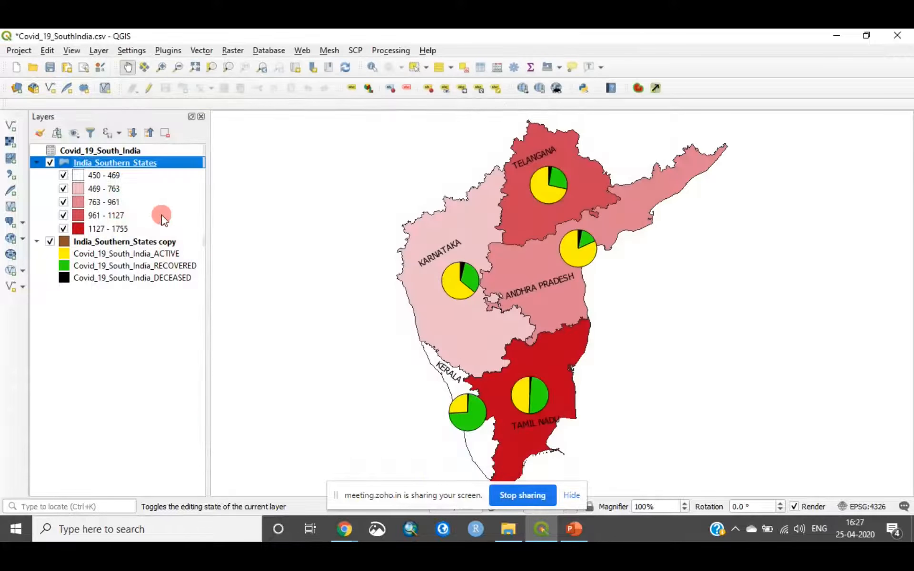
Check the pie chart settings in the India_Southern_States copy layer properties, and close them without changes
right_click(140, 164)
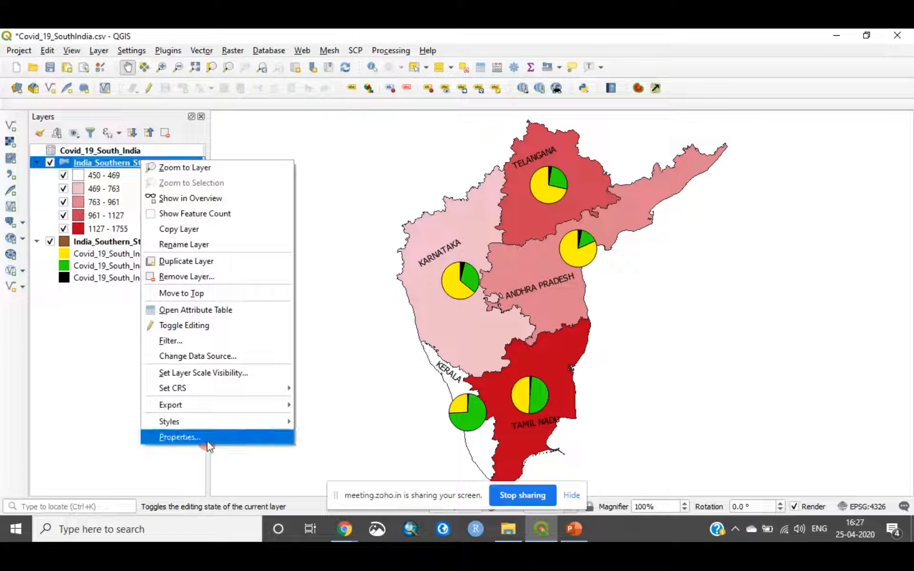
left_click(87, 314)
left_click(88, 242)
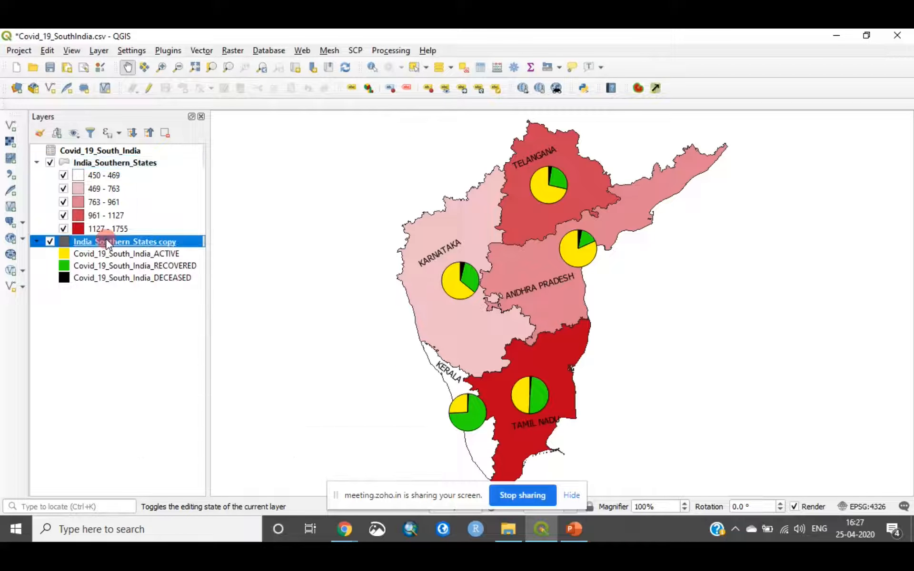
right_click(107, 242)
left_click(143, 515)
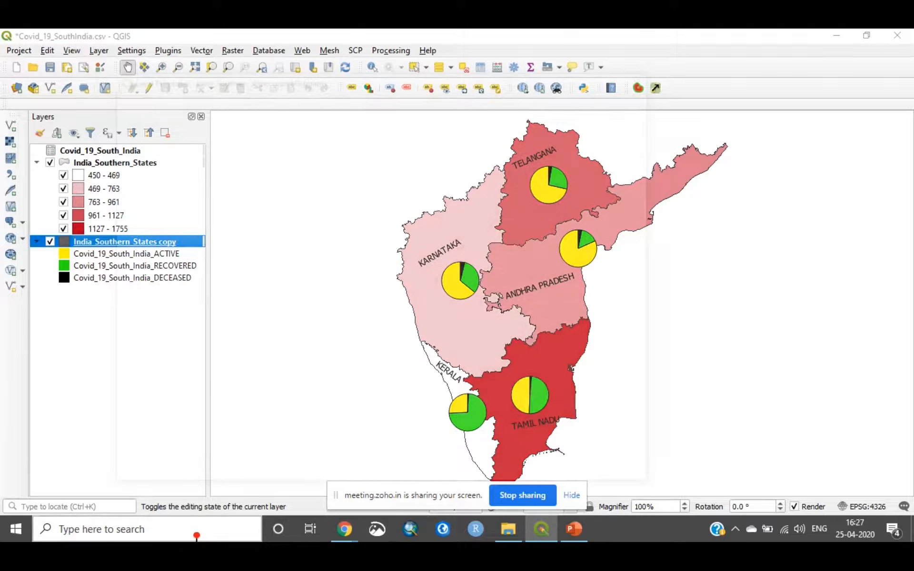
left_click(191, 113)
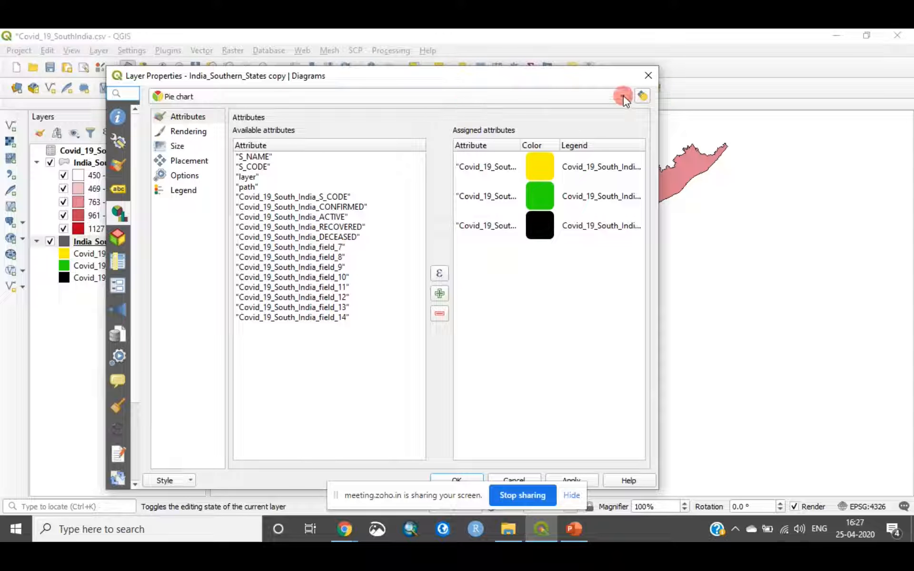
left_click(648, 75)
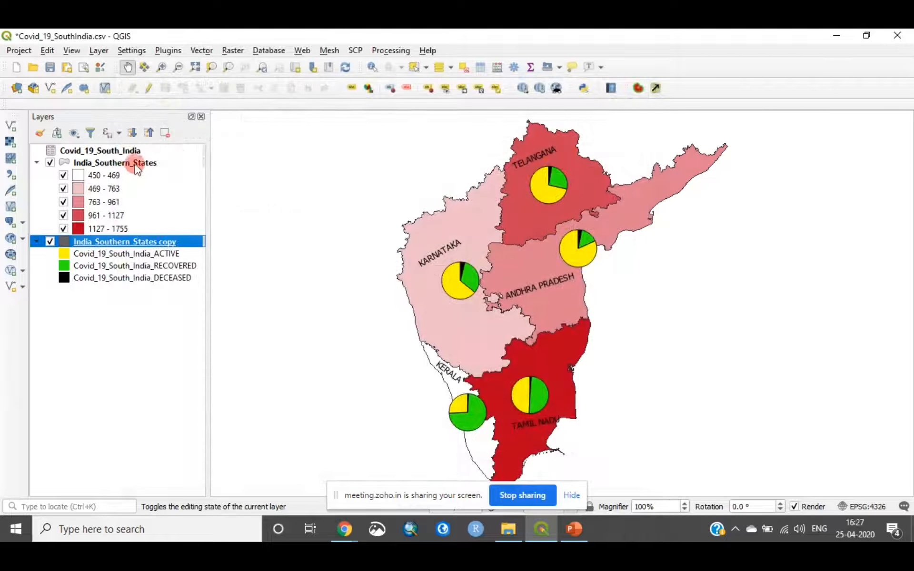
Set the diagram type of the India_Southern_States layer to Text diagram in its layer properties
left_click(136, 163)
right_click(138, 167)
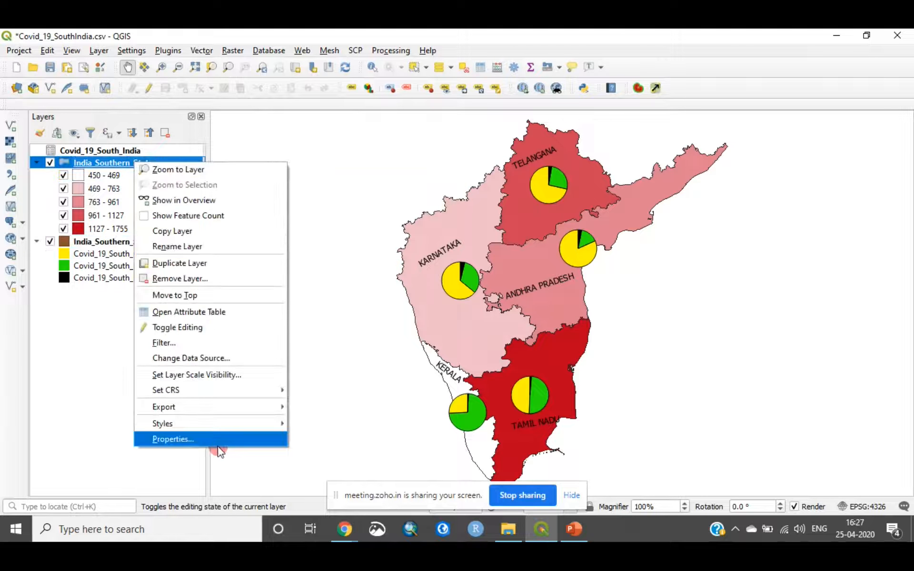
left_click(212, 435)
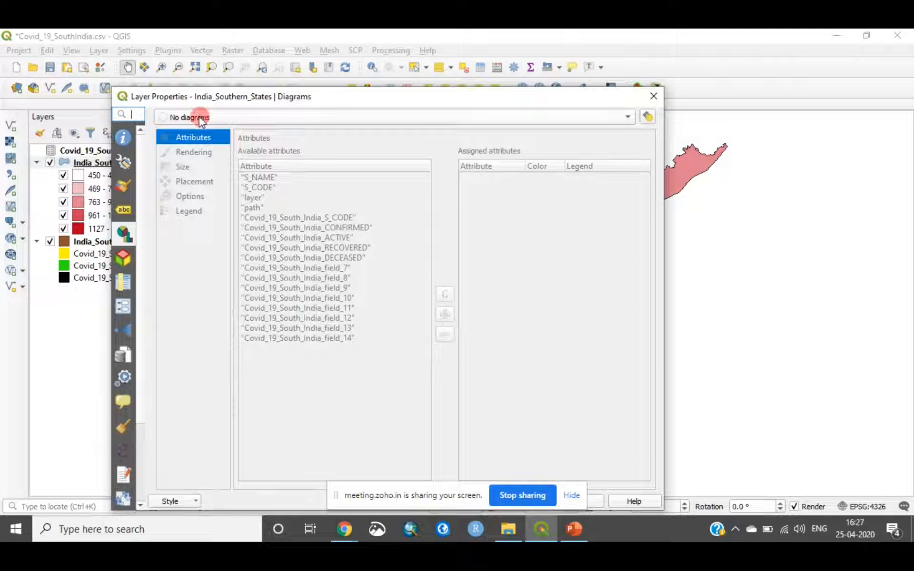
left_click(199, 118)
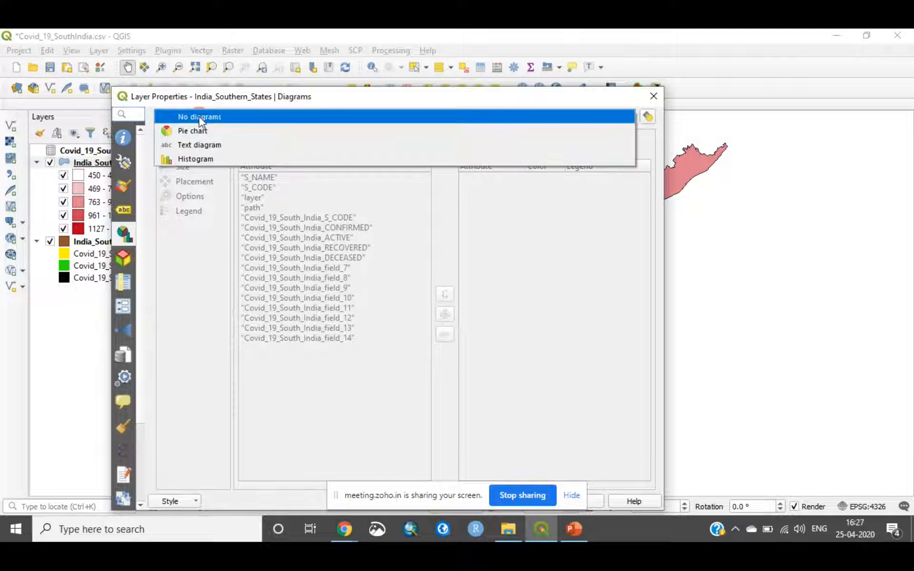
left_click(209, 146)
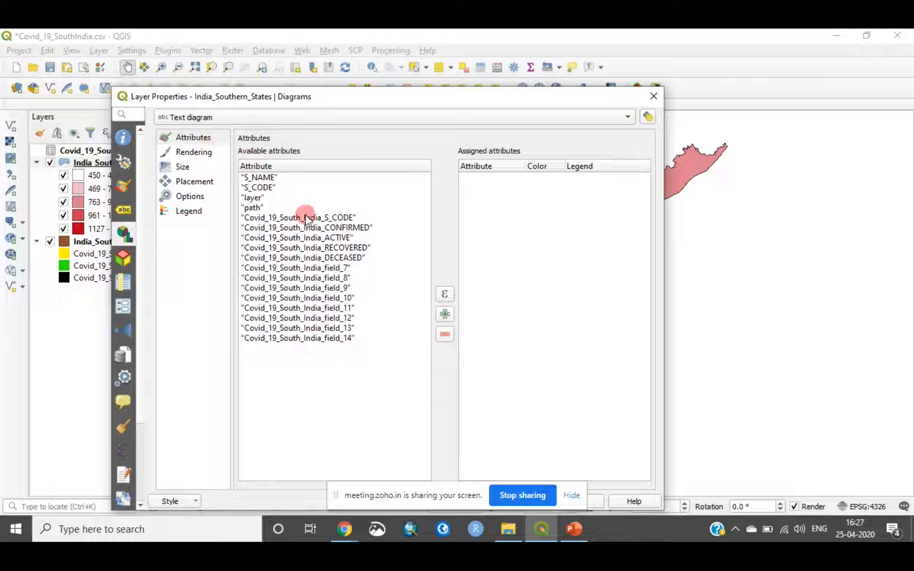
Assign the Covid_19_South_India ACTIVE, RECOVERED and DECEASED attributes to the text diagram
left_click(330, 238)
left_click_drag(332, 246, 332, 257)
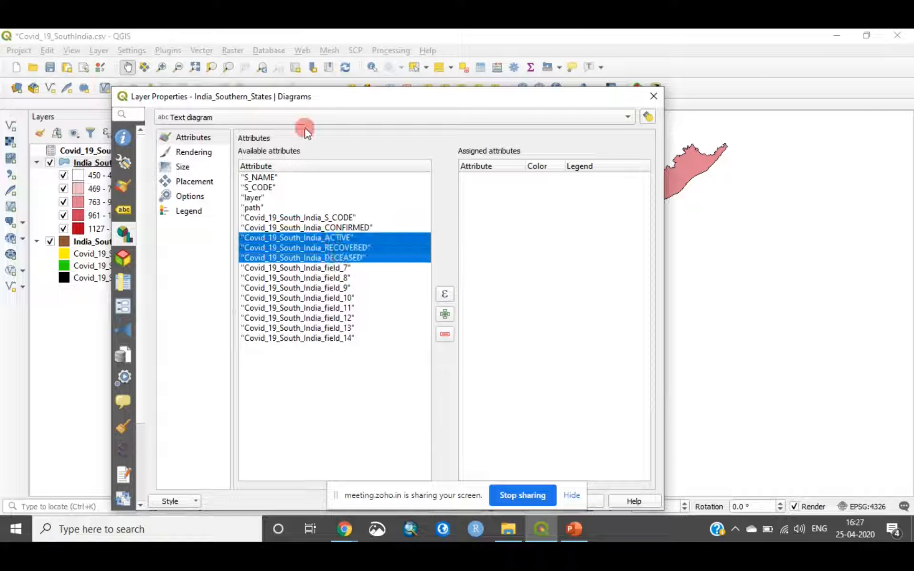
left_click_drag(308, 99, 362, 70)
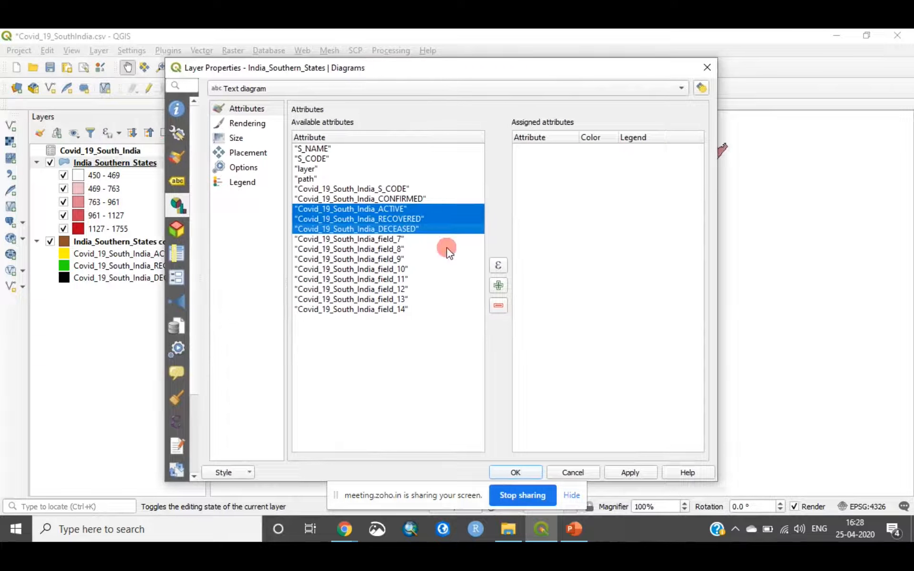
left_click(500, 287)
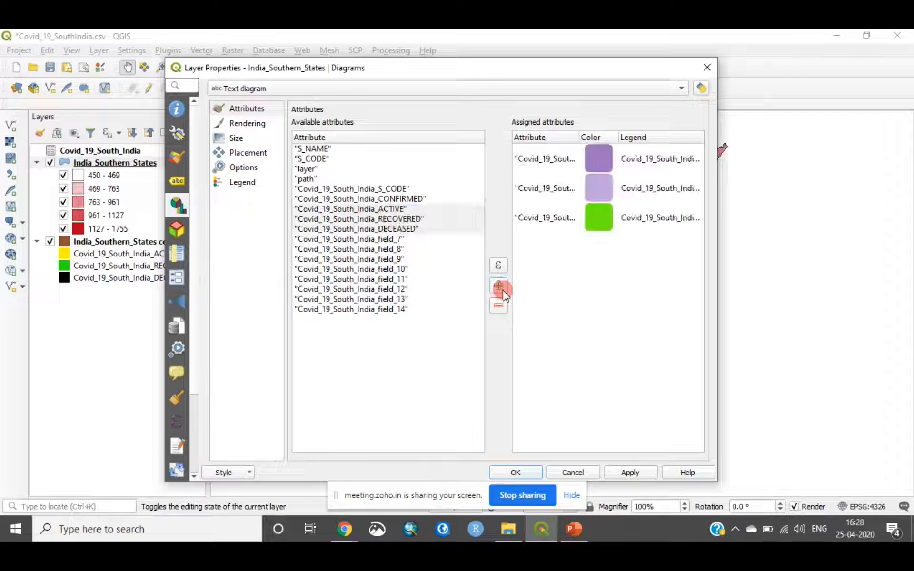
Set the text diagram color of the ACTIVE attribute to the recent yellow #fff300
double_click(598, 157)
left_click(231, 178)
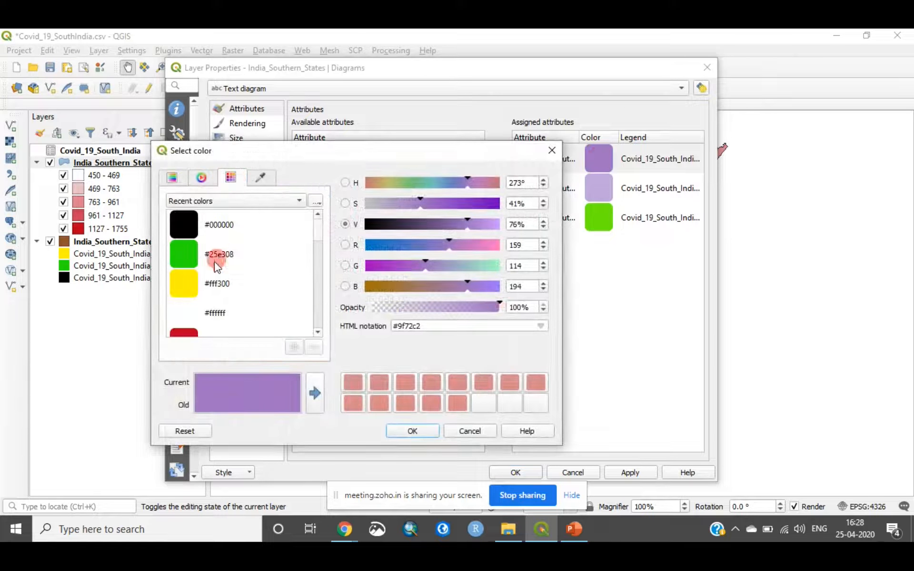
left_click(192, 283)
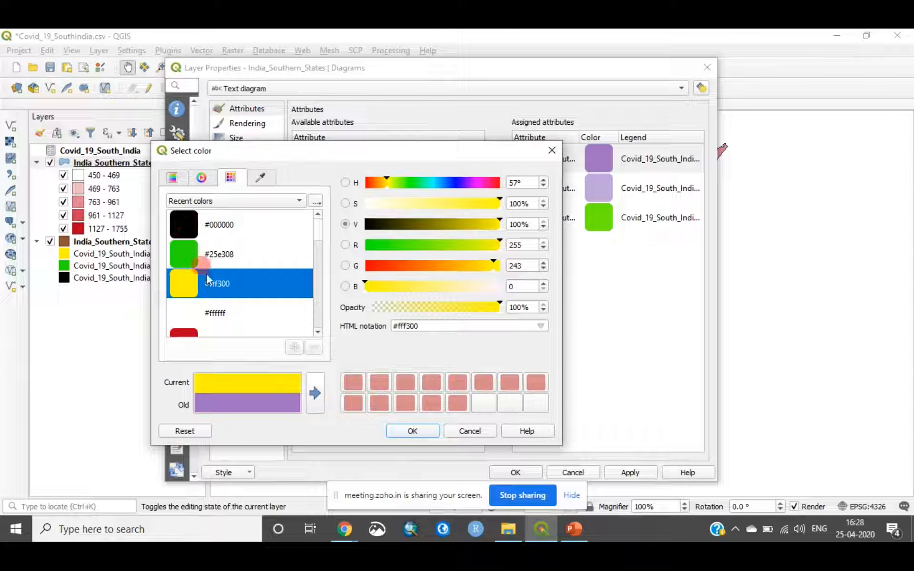
left_click(413, 431)
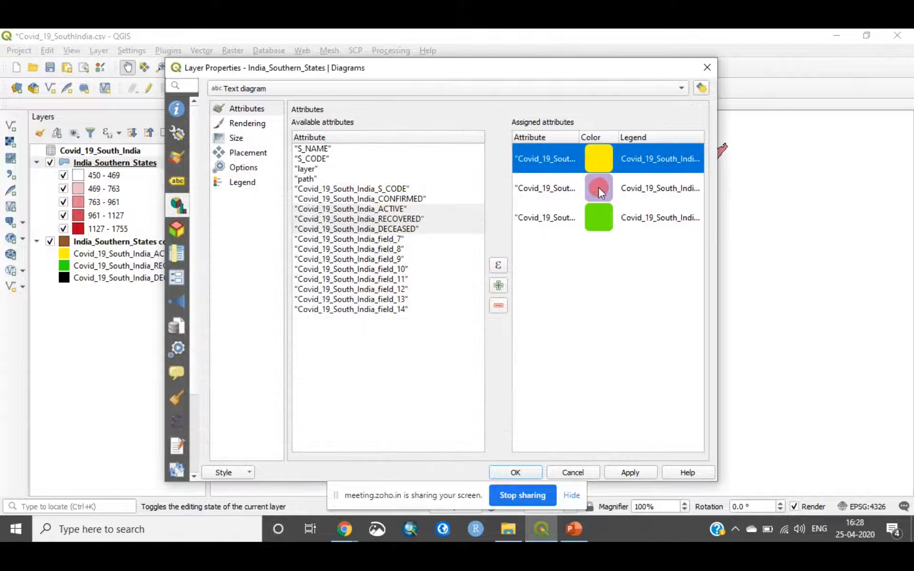
Set the text diagram color of the RECOVERED attribute to the recent green #25e308
left_click(598, 187)
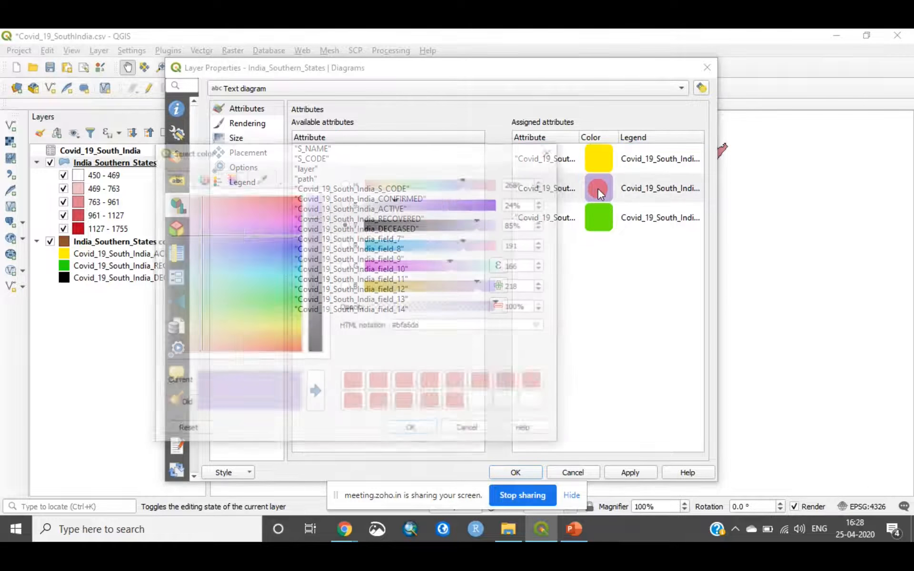
left_click(234, 177)
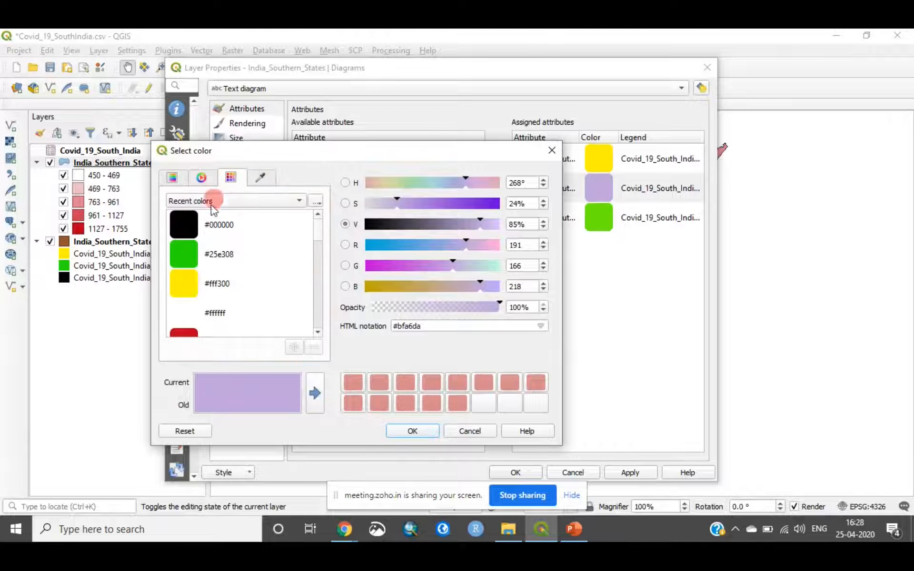
left_click(184, 254)
left_click(412, 431)
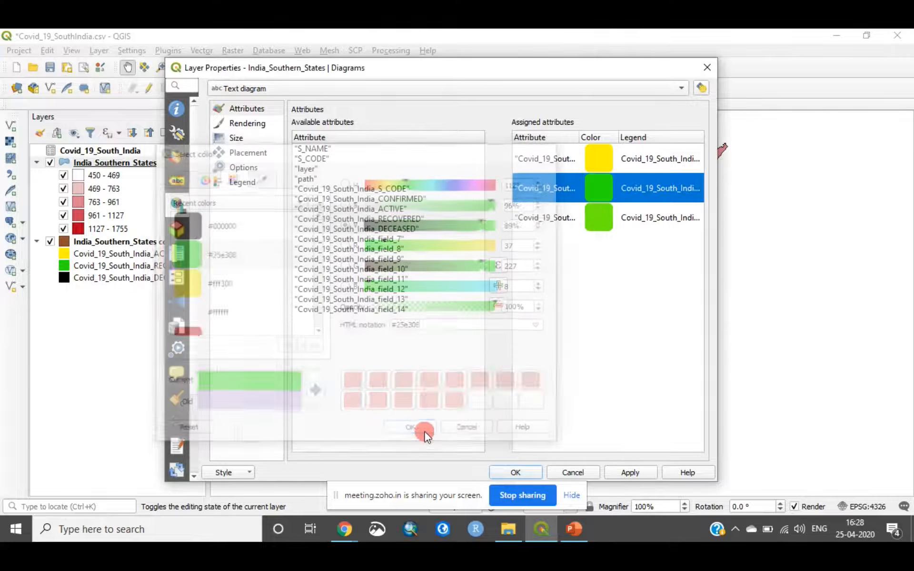
Set the text diagram color of the DECEASED attribute to the recent black #000000, and apply the diagram to the layer
left_click(599, 220)
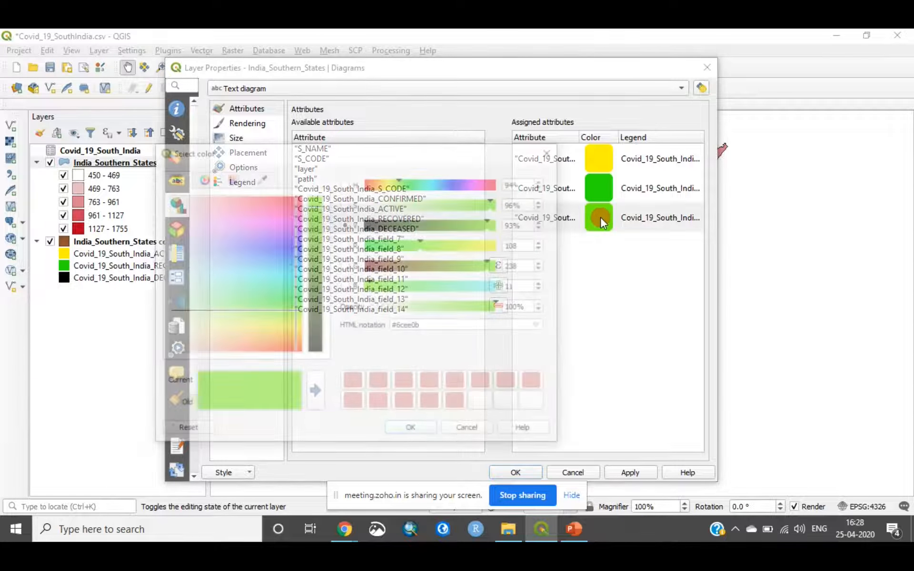
left_click(232, 178)
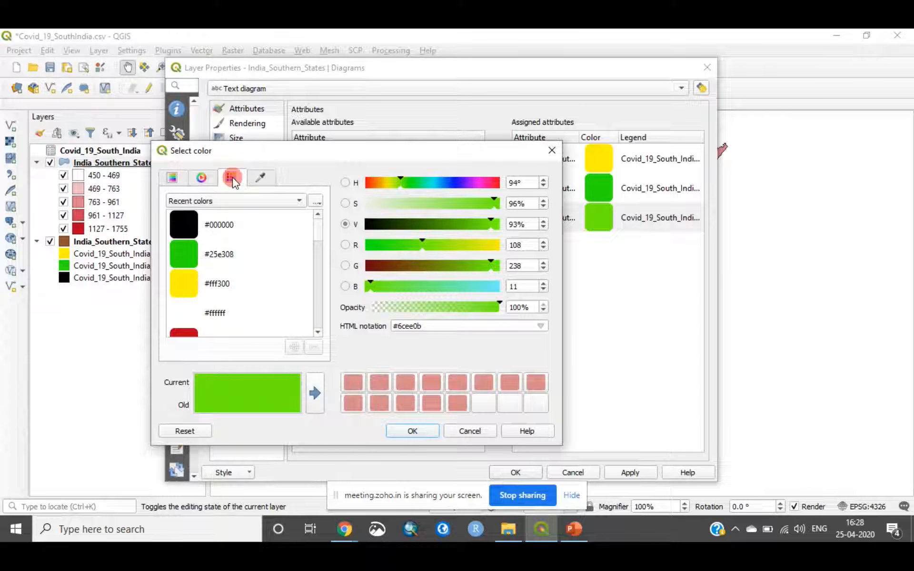
left_click(183, 224)
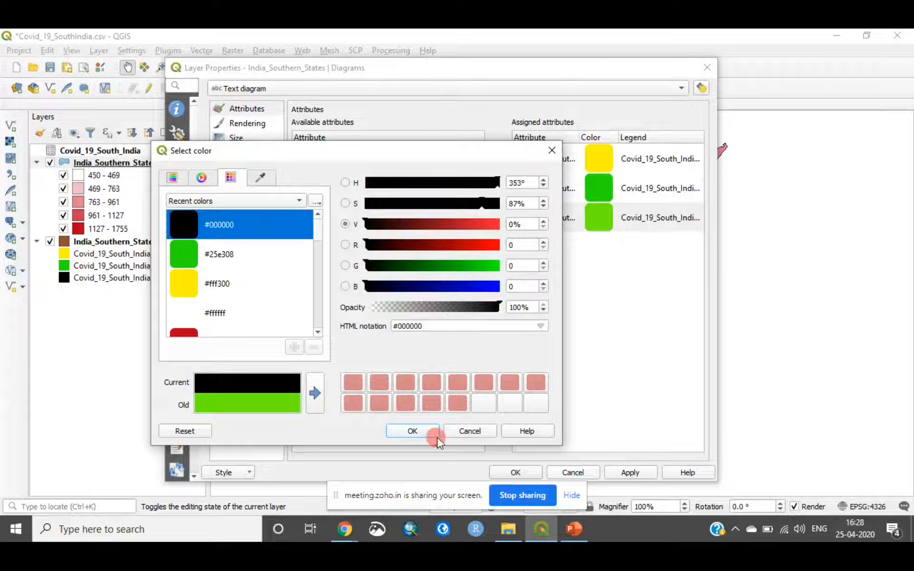
left_click(412, 431)
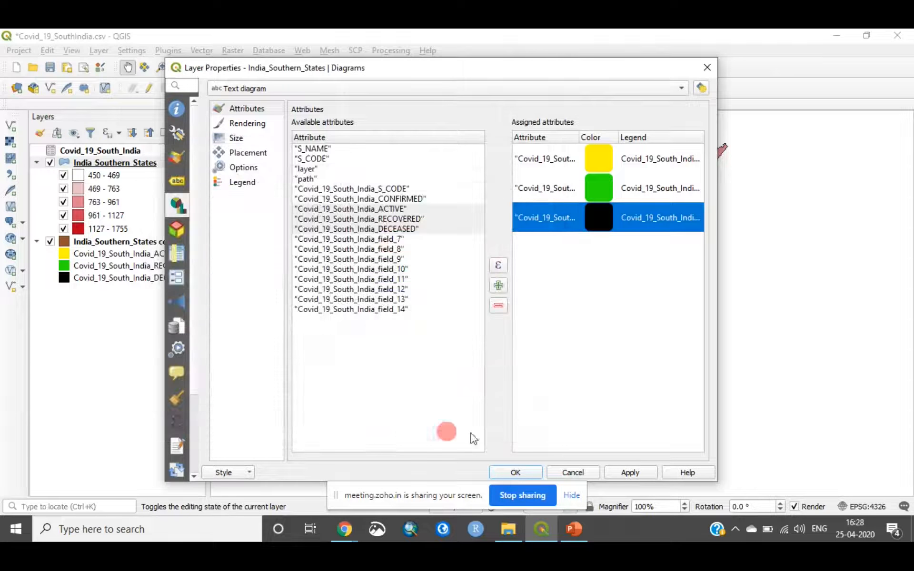
left_click(631, 473)
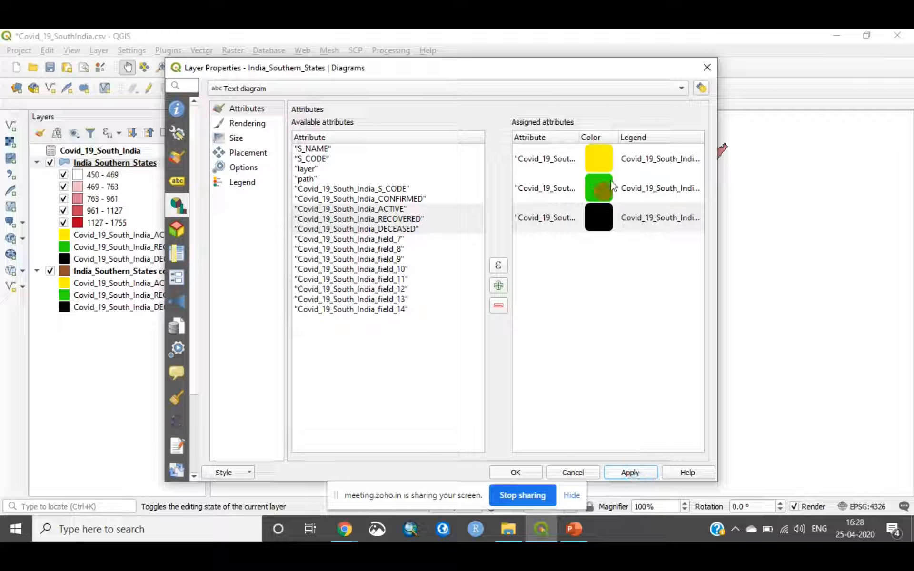
left_click(534, 473)
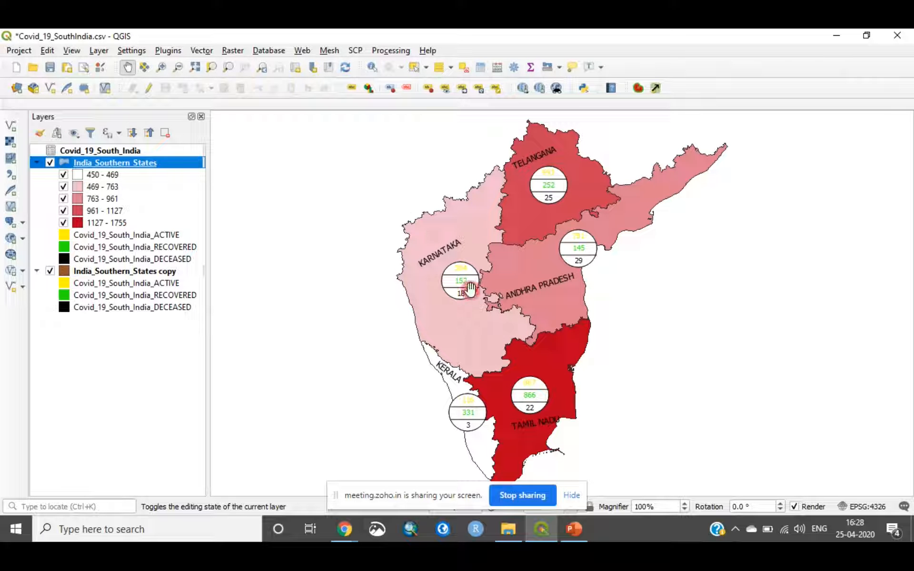
Give the India_Southern_States text diagrams a transparent background in the diagram rendering settings and apply it
right_click(129, 164)
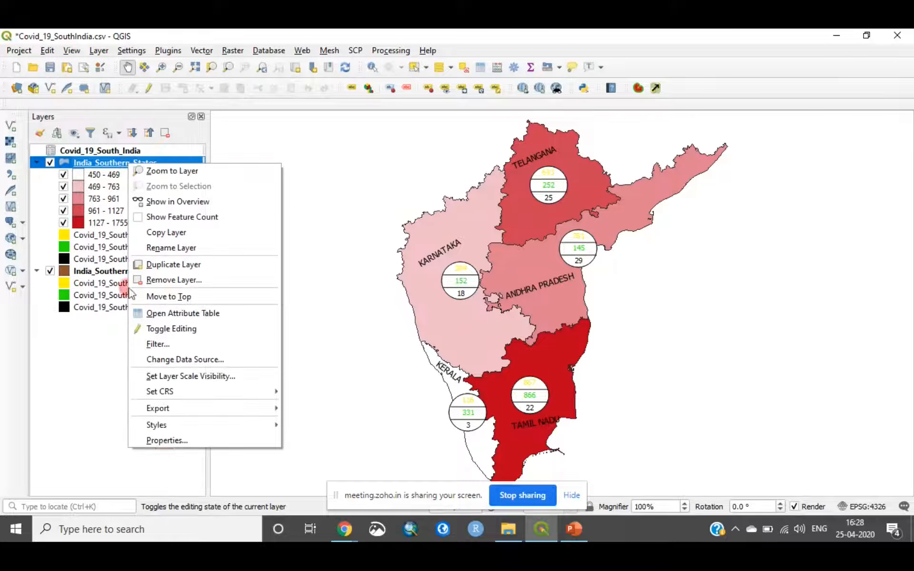
left_click(177, 442)
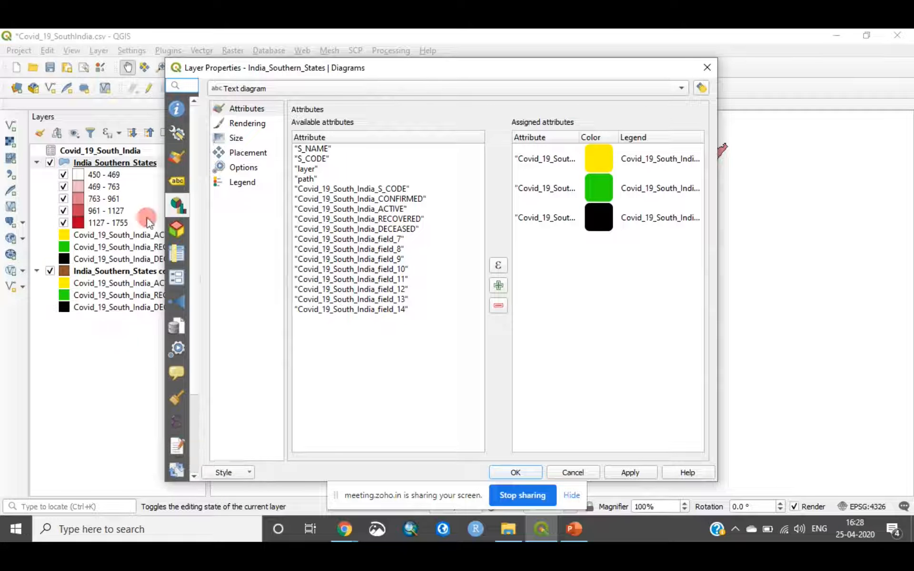
left_click(259, 131)
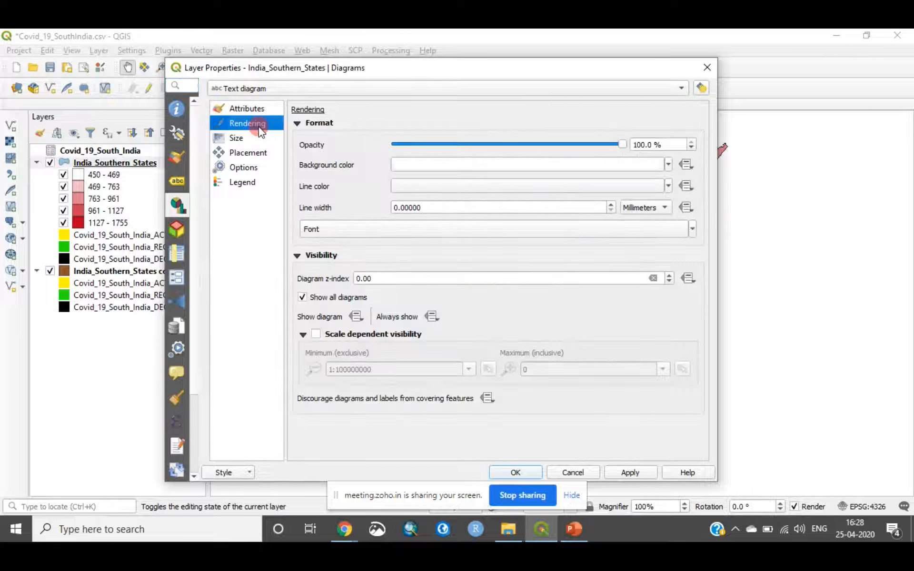
left_click(438, 167)
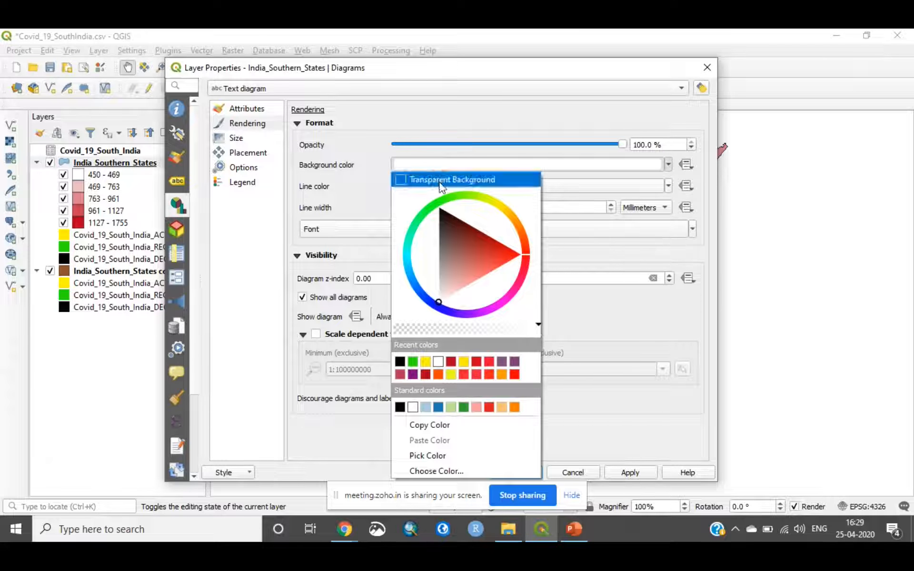
left_click(441, 180)
left_click(632, 473)
Set the text diagram line color to a transparent stroke, apply it and check the diagrams on the map
left_click(505, 187)
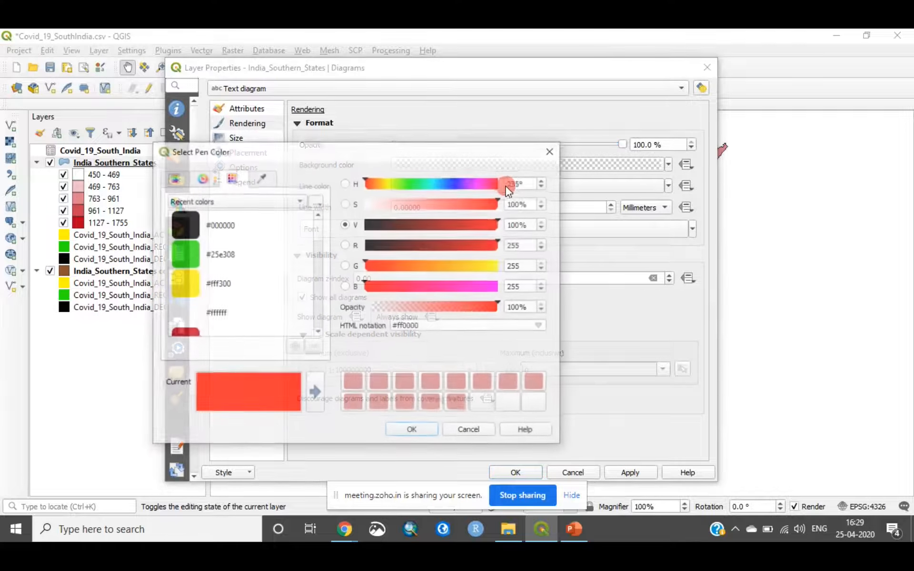
left_click(556, 152)
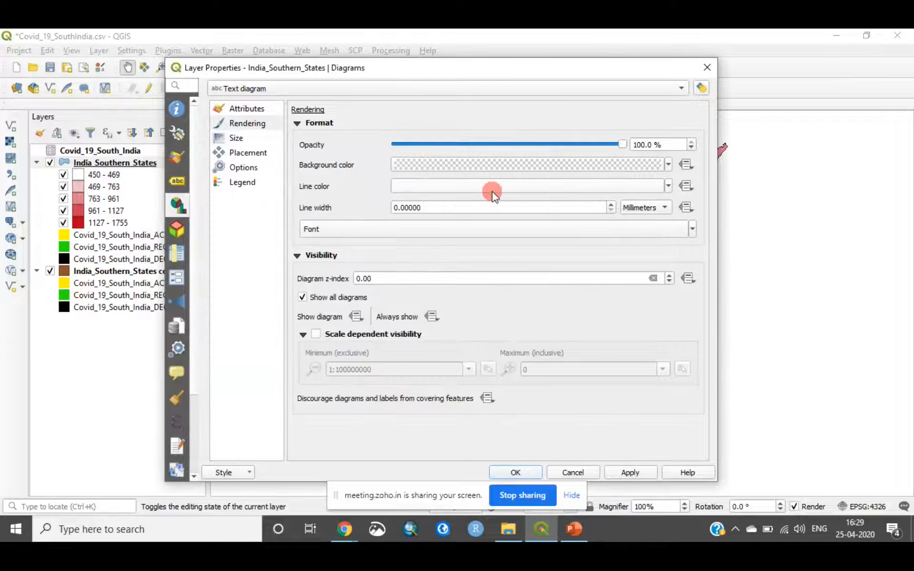
right_click(493, 193)
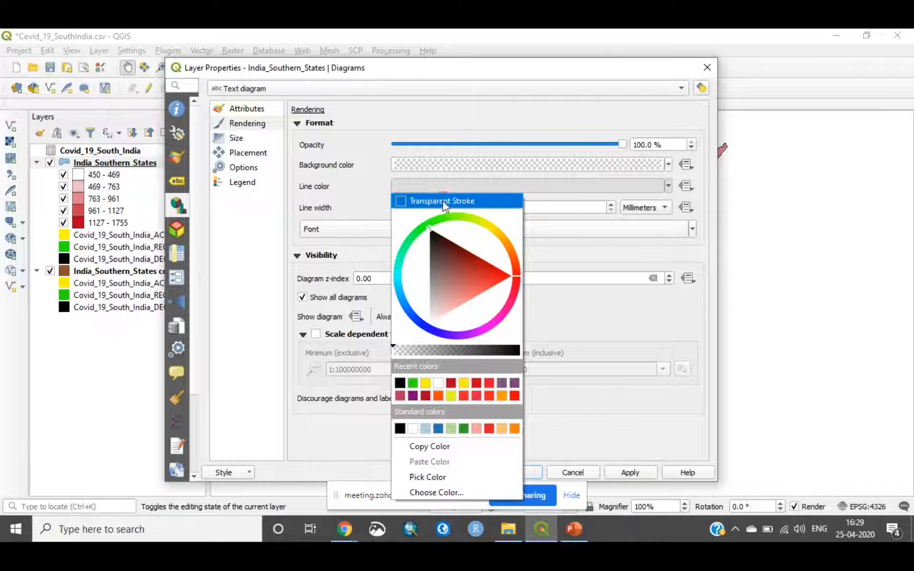
left_click(445, 203)
left_click(633, 472)
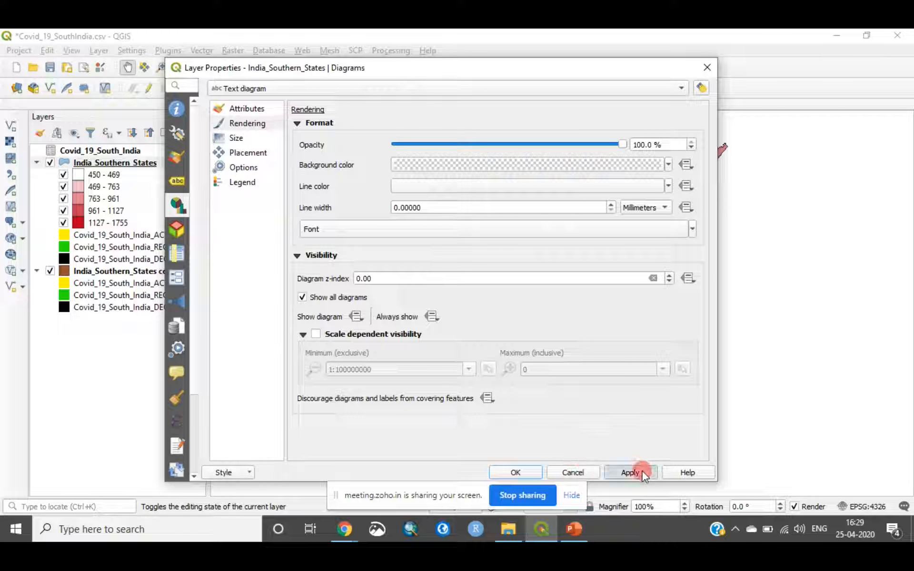
left_click_drag(433, 69, 239, 46)
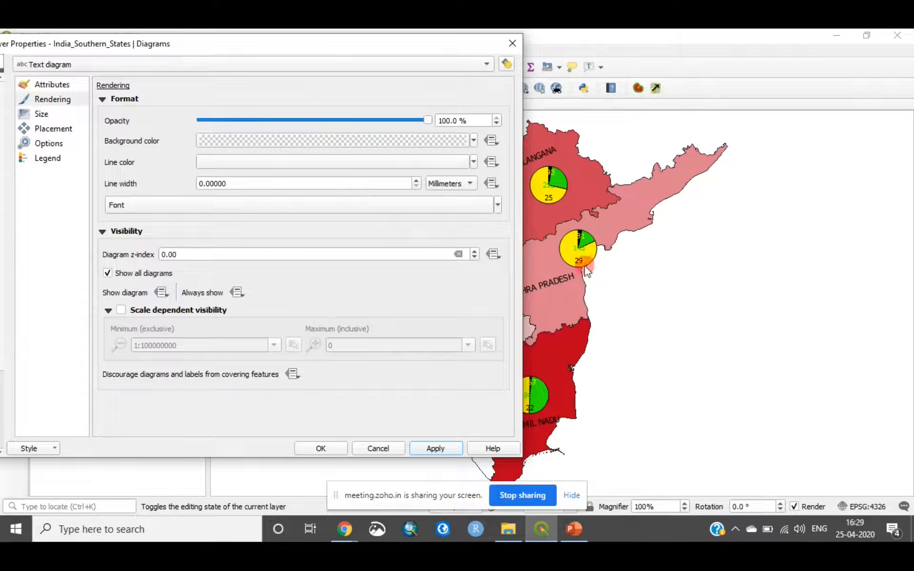
left_click_drag(357, 55, 506, 66)
Set the text diagram placement to Inside Polygon and apply it to the India_Southern_States layer
left_click(200, 140)
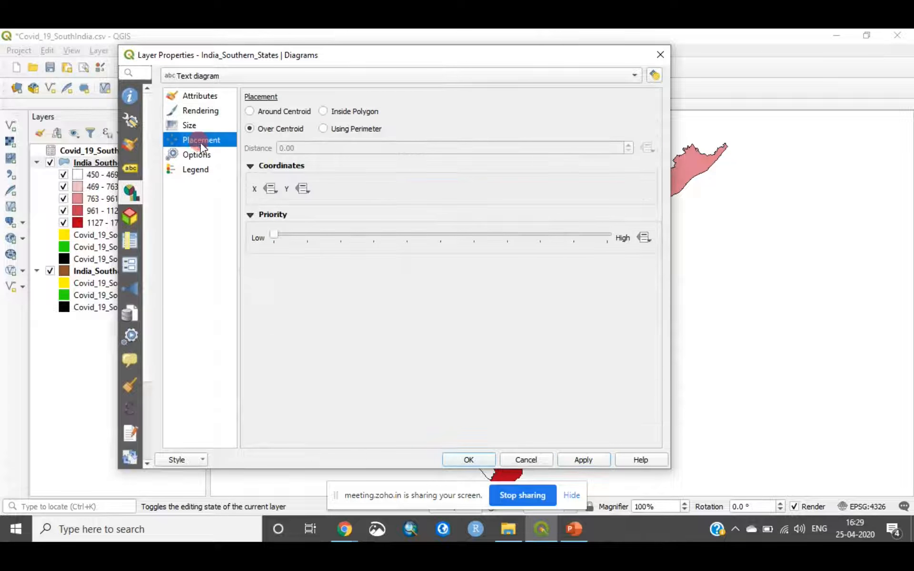
left_click(370, 111)
left_click(592, 459)
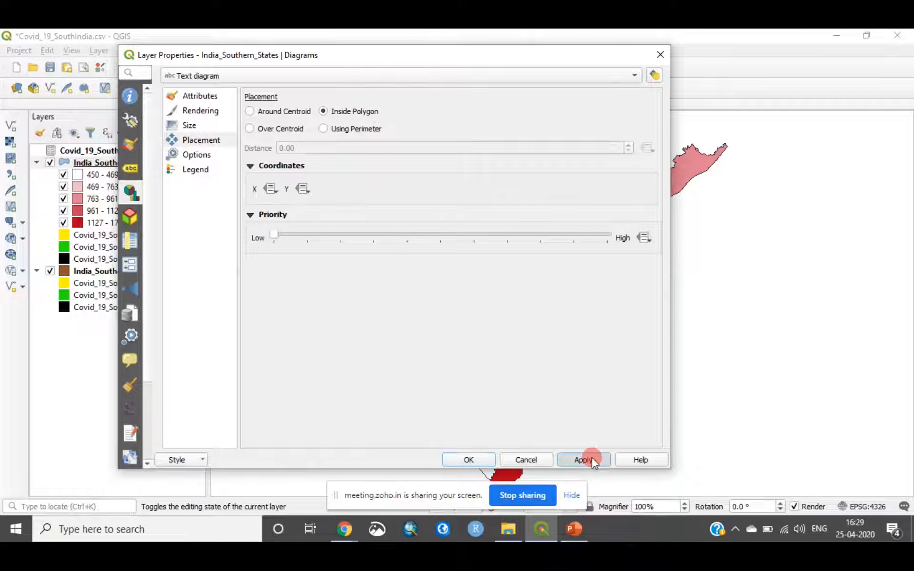
left_click(473, 458)
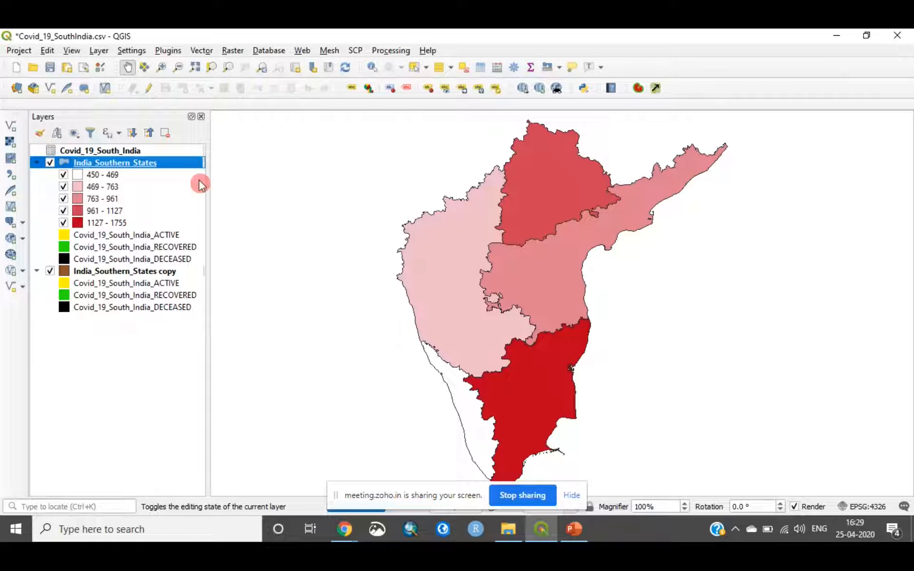
right_click(172, 163)
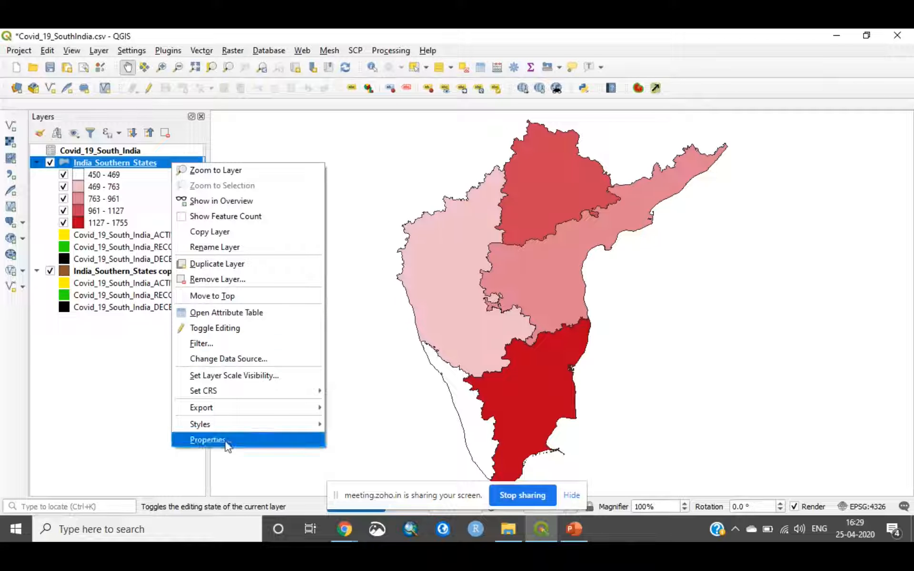
left_click(105, 164)
left_click(149, 441)
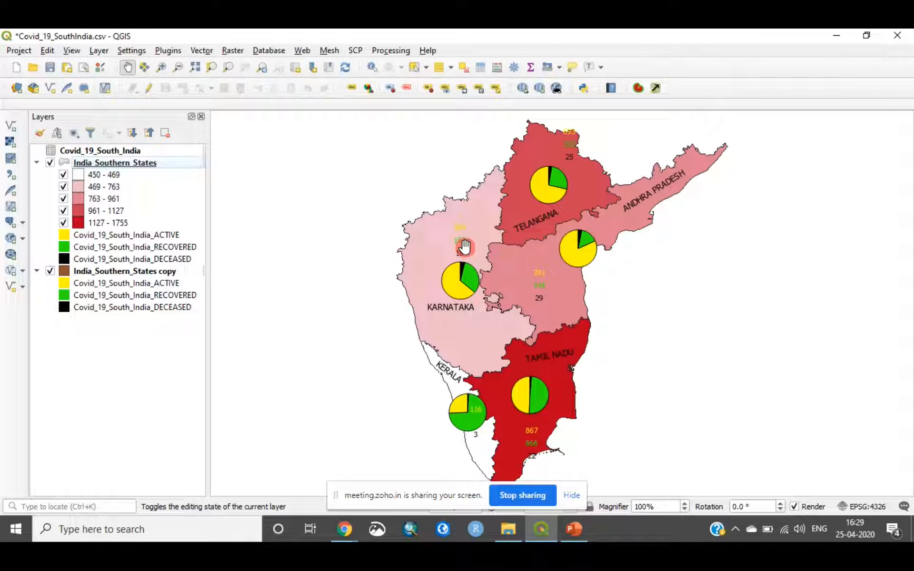
Force the India_Southern_States layer to render as a raster in its layer rendering properties
right_click(160, 164)
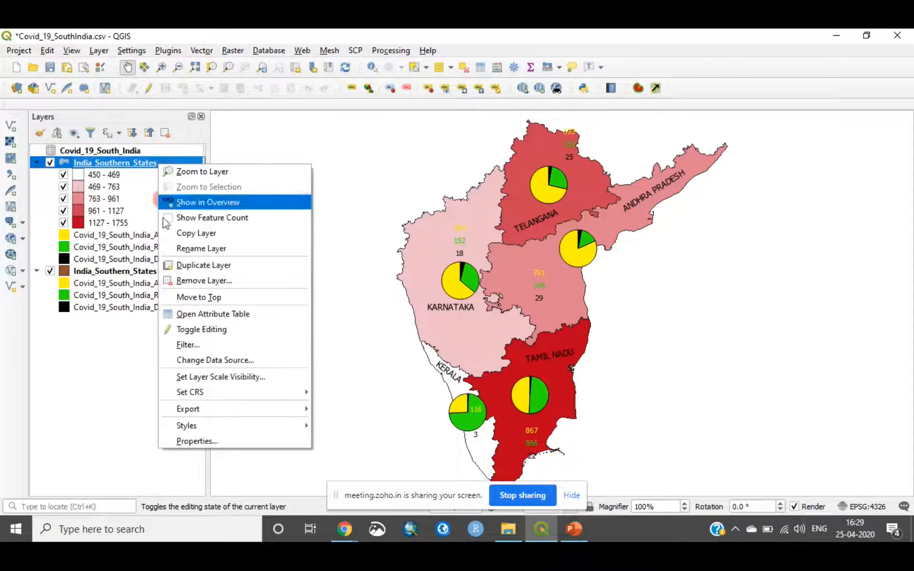
left_click(187, 444)
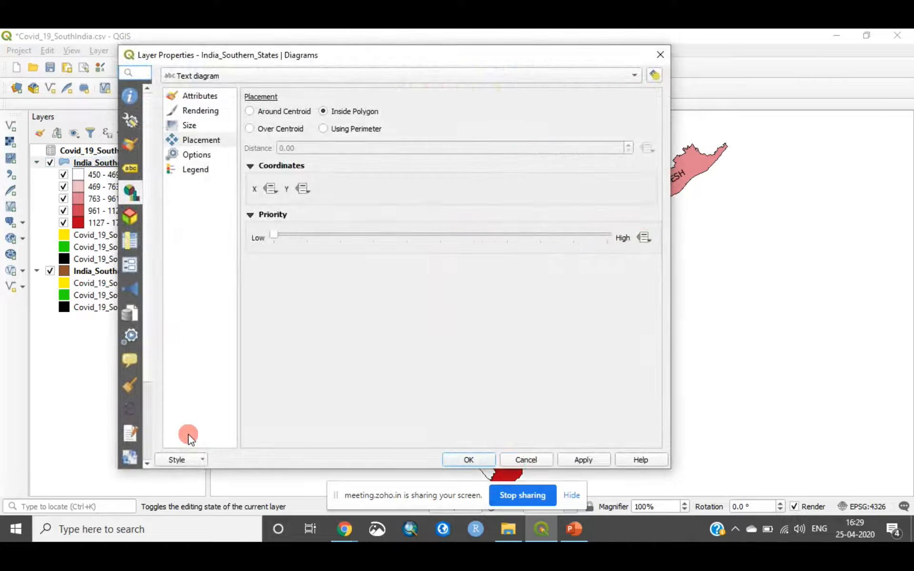
left_click(133, 337)
left_click(133, 316)
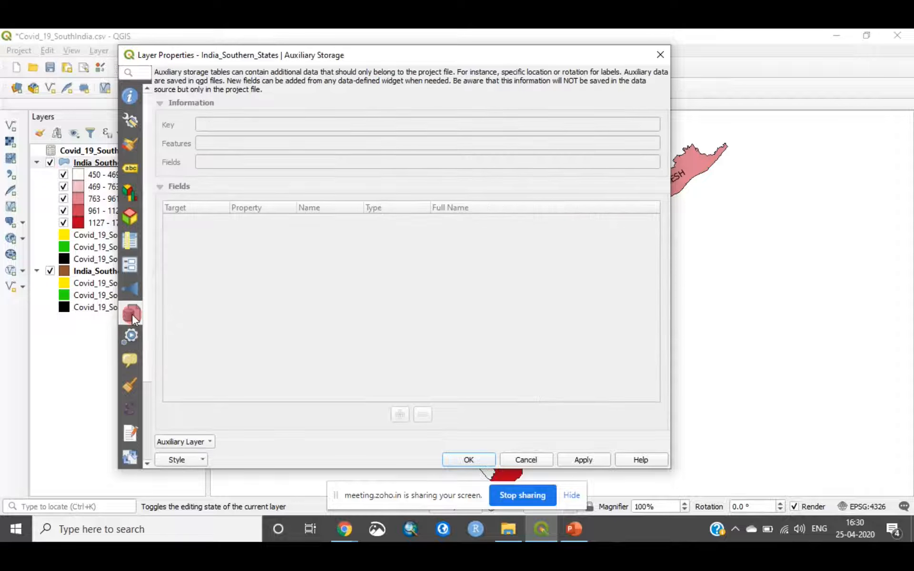
left_click(135, 393)
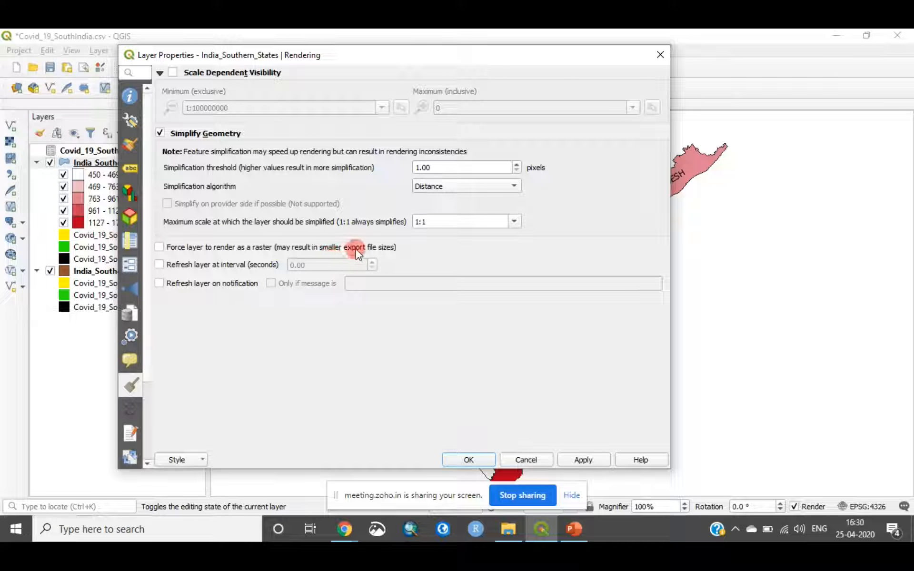
left_click(185, 252)
left_click(476, 460)
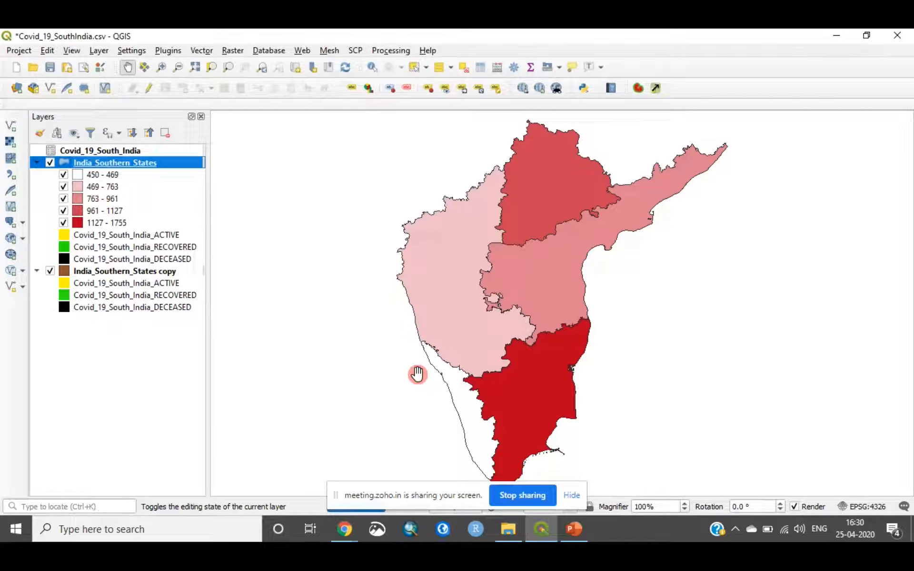
Force the India_Southern_States copy layer to render as a raster in its layer rendering properties
right_click(107, 276)
left_click(143, 307)
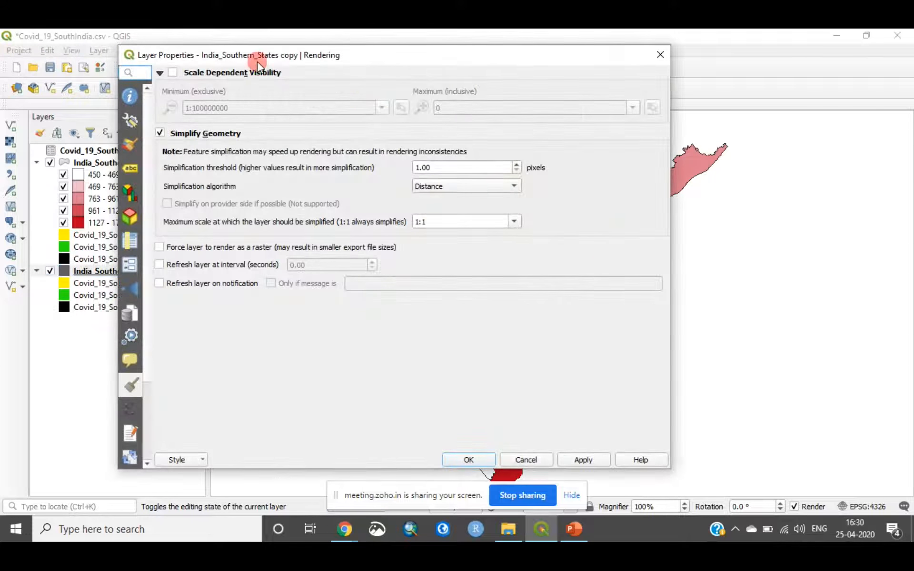
left_click_drag(257, 61, 438, 52)
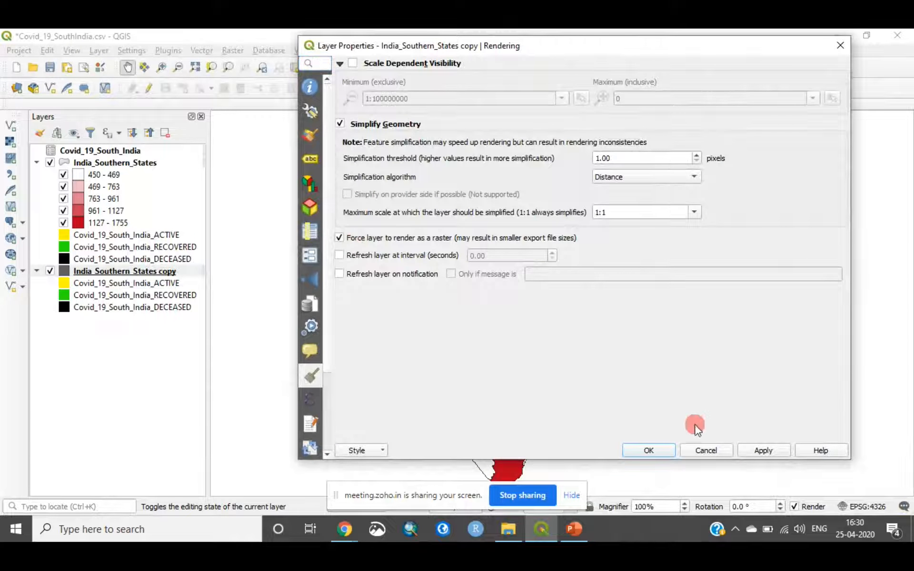
left_click(760, 450)
left_click(656, 451)
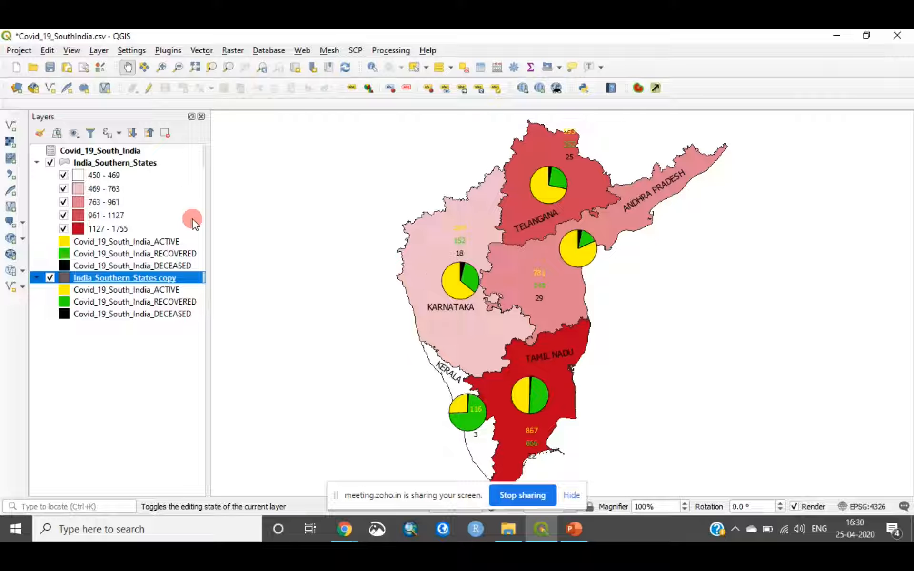
Set the text diagram font of the India_Southern_States layer to Bold, size 11, and apply it
left_click(129, 163)
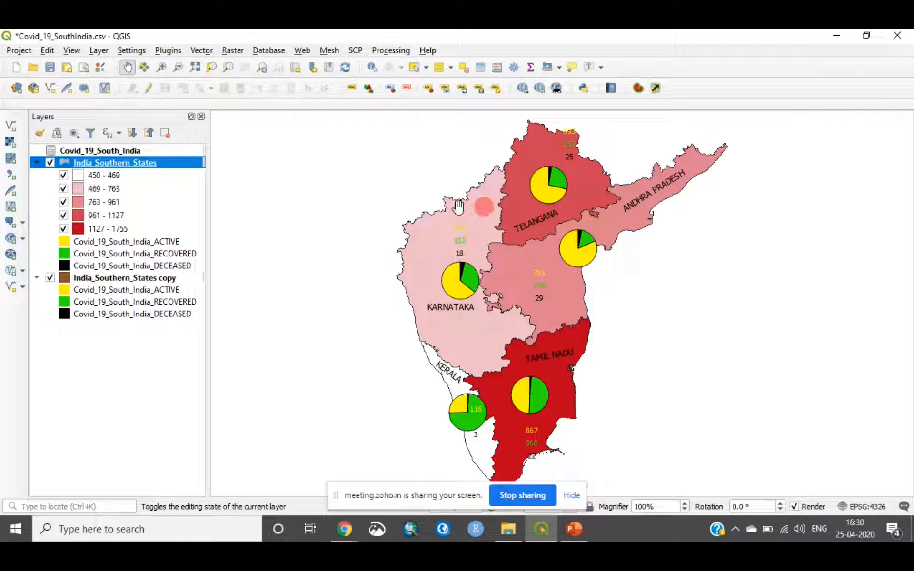
right_click(143, 163)
left_click(214, 438)
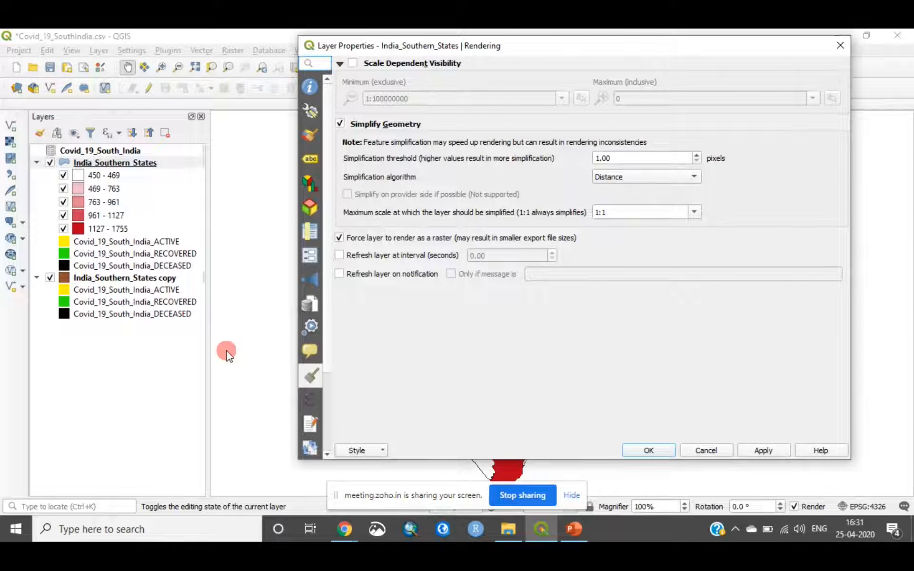
left_click(312, 88)
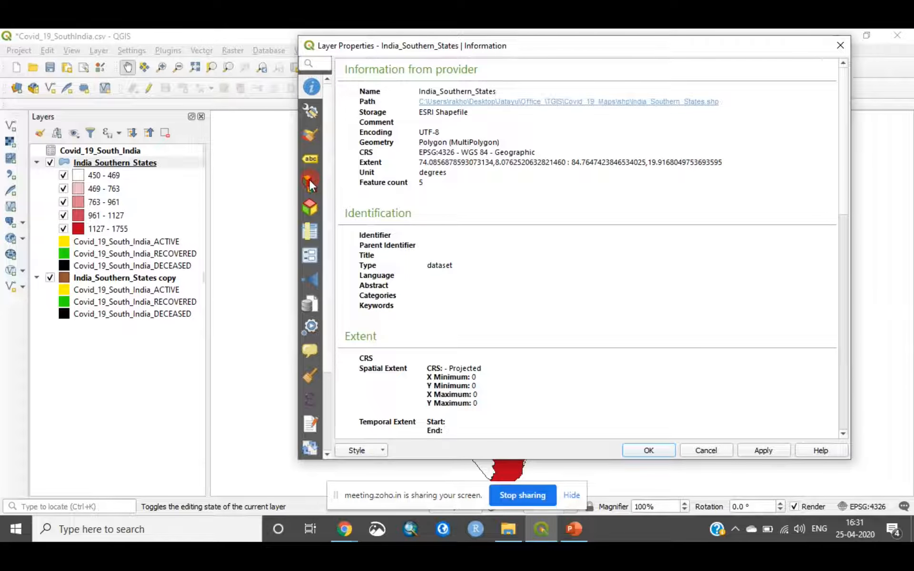
left_click(310, 181)
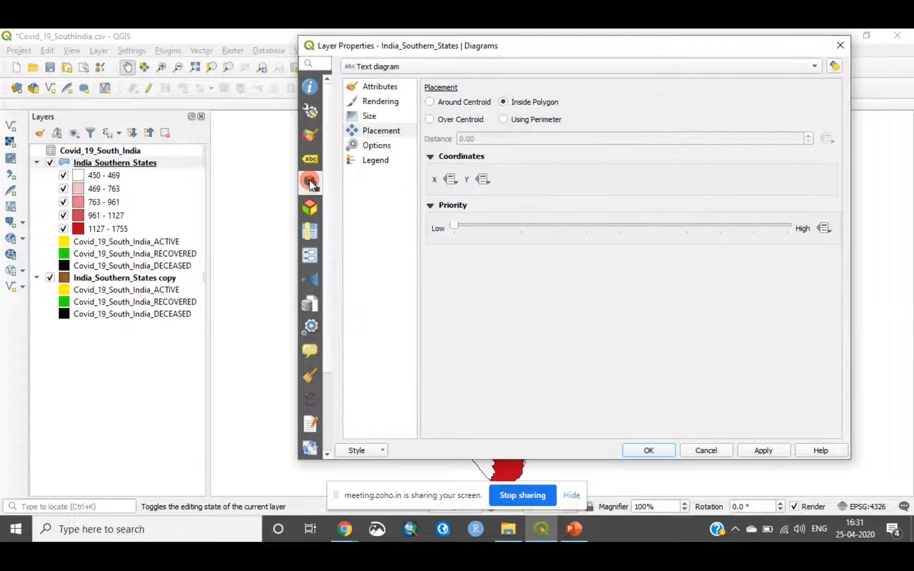
left_click(381, 119)
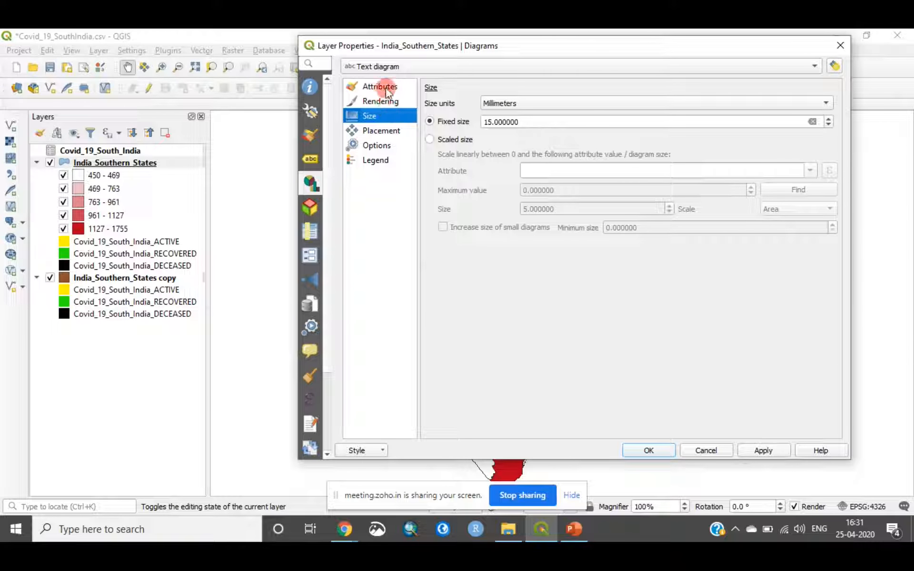
left_click(384, 100)
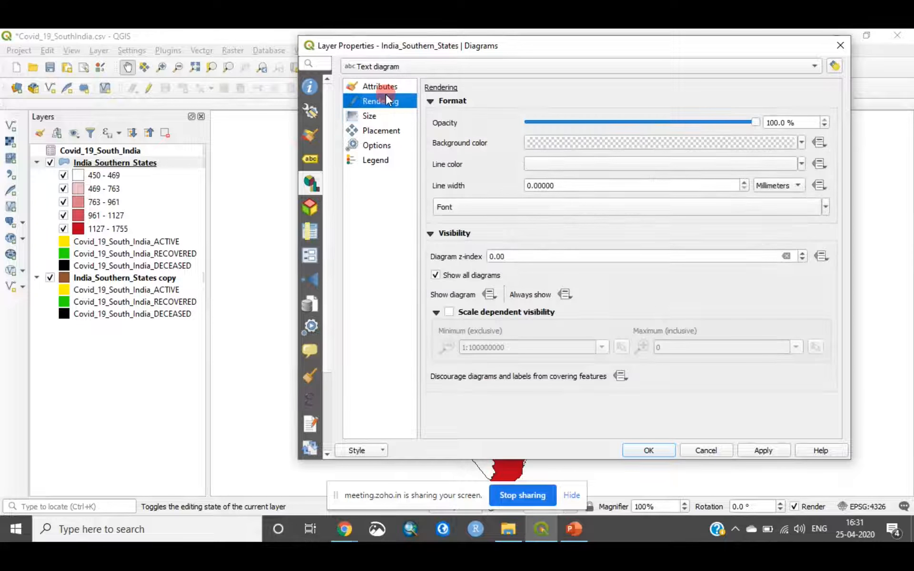
left_click(472, 207)
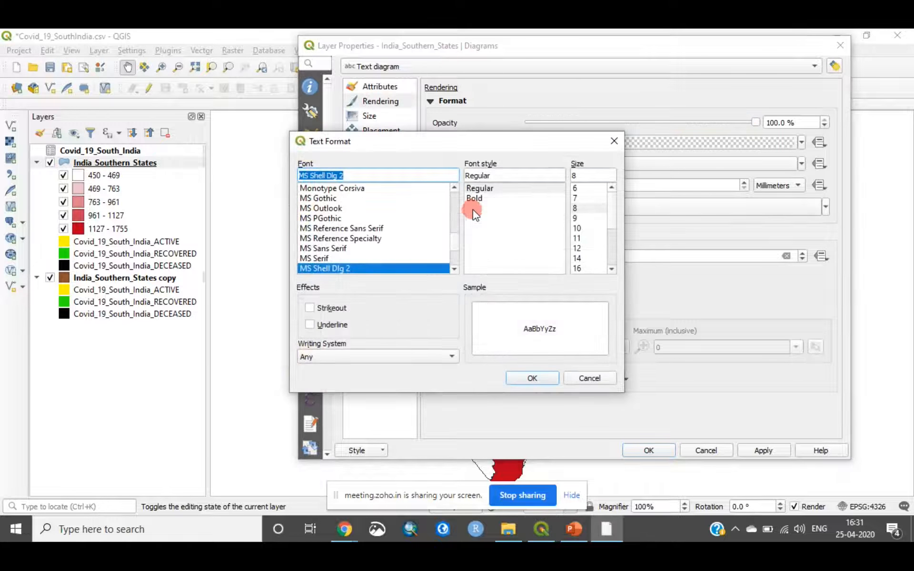
left_click(476, 199)
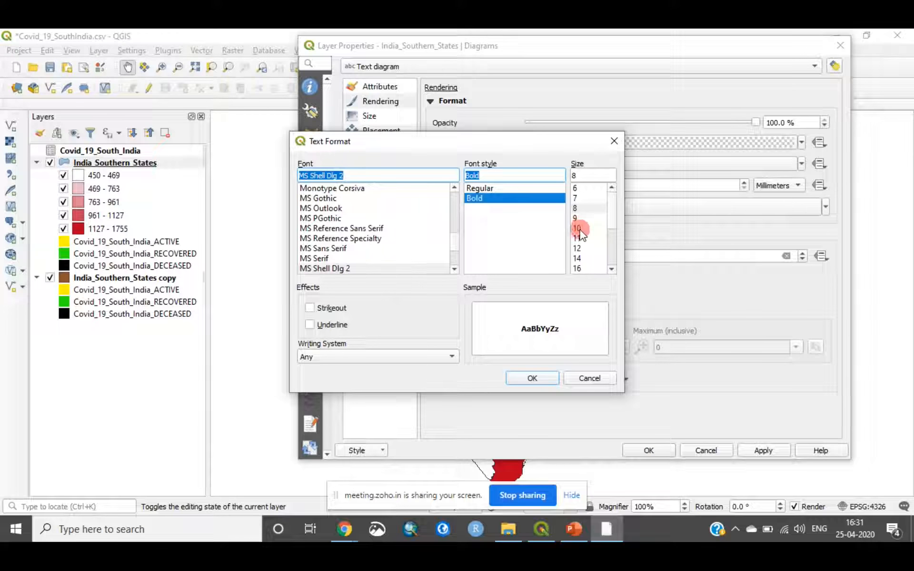
left_click(577, 250)
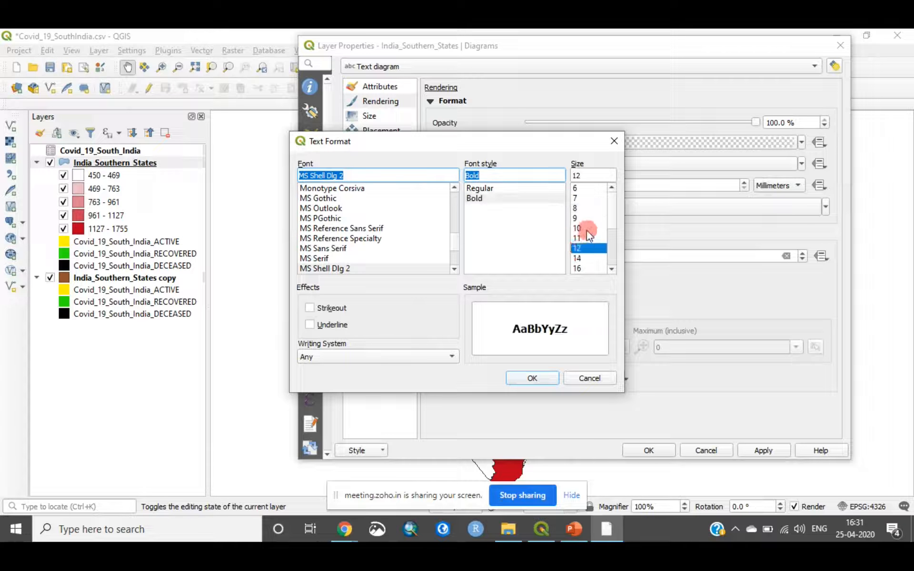
left_click(587, 236)
left_click(544, 382)
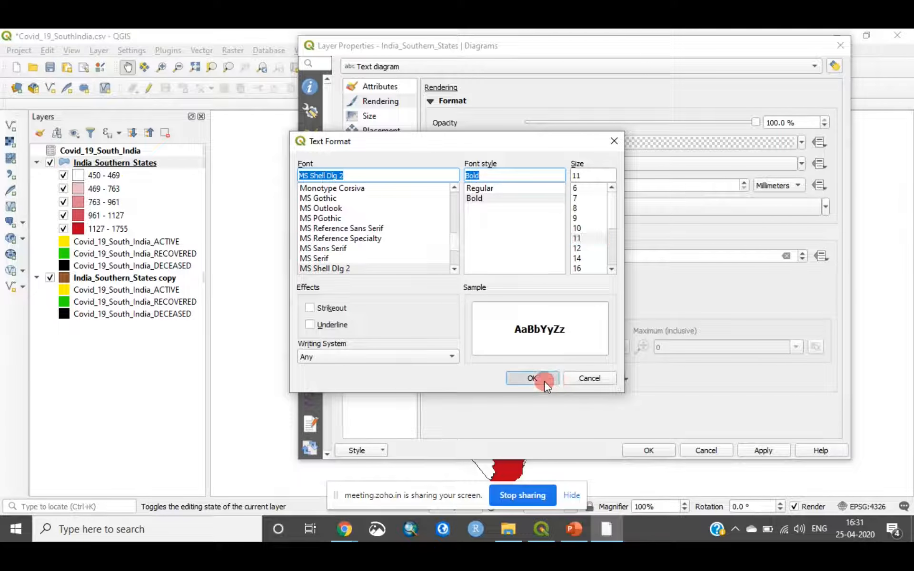
left_click(741, 453)
left_click(647, 447)
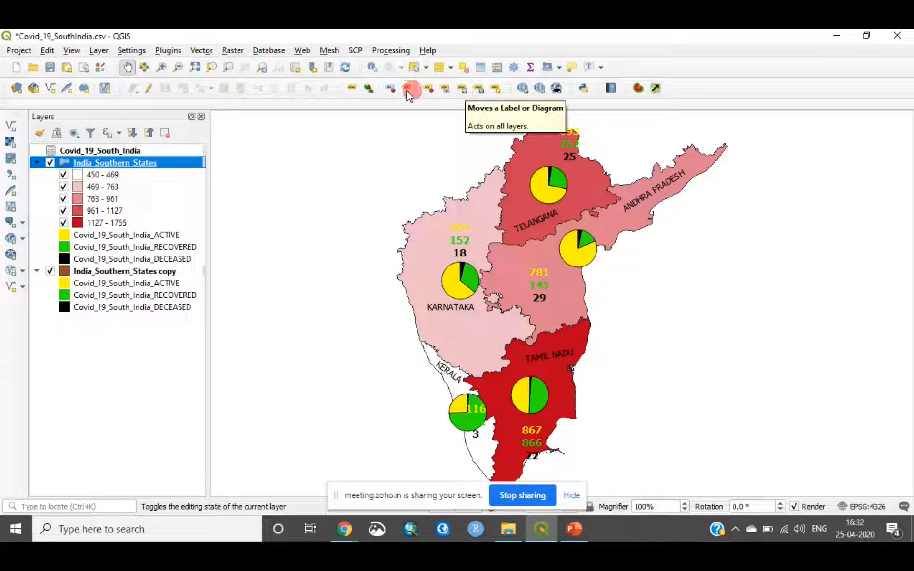
left_click(72, 51)
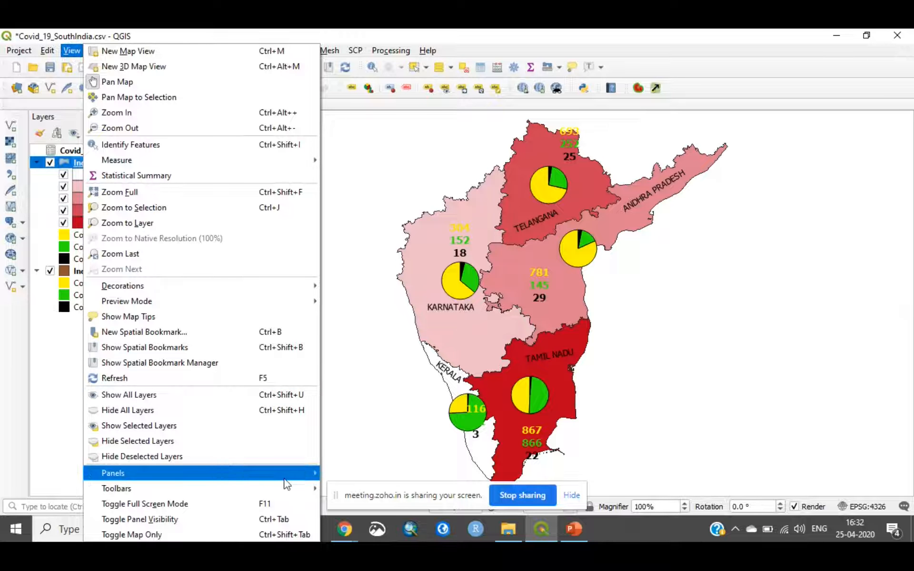
mouse_move(290, 490)
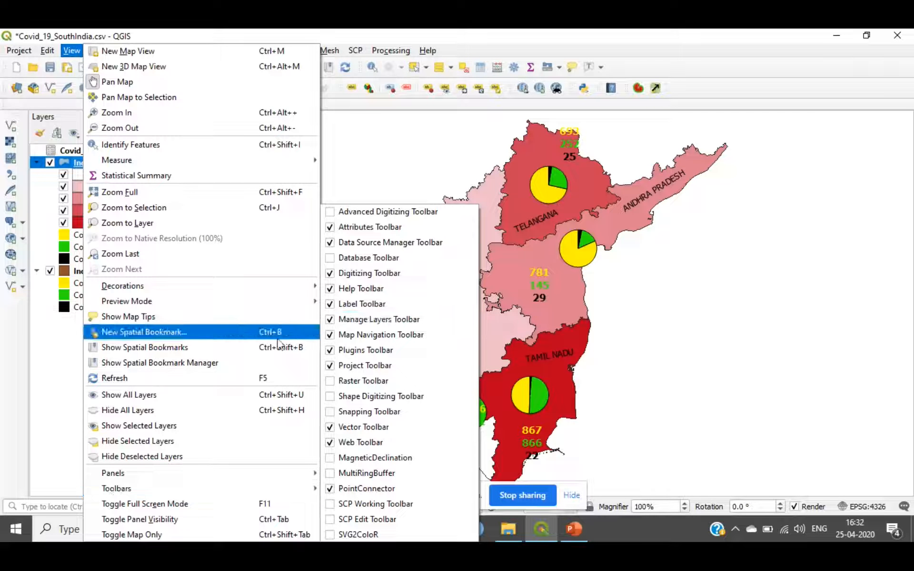
left_click(395, 117)
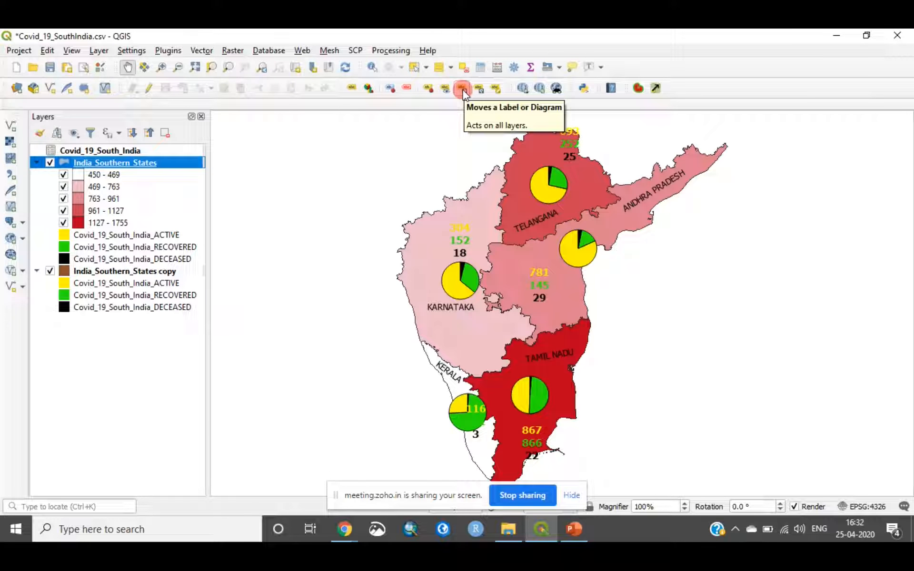
Move Telangana's text diagram directly above its pie chart, using S_NAME as the auxiliary storage primary key
left_click(463, 90)
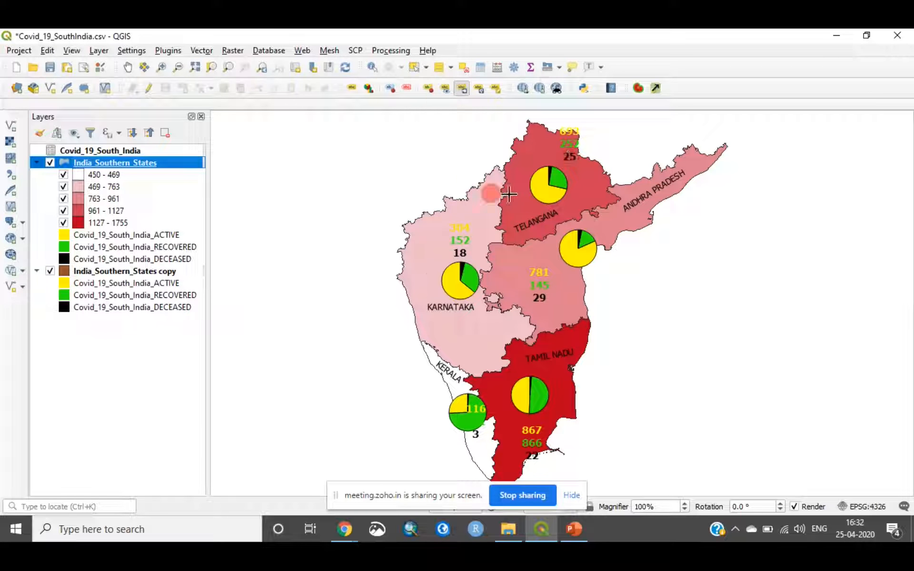
left_click(570, 140)
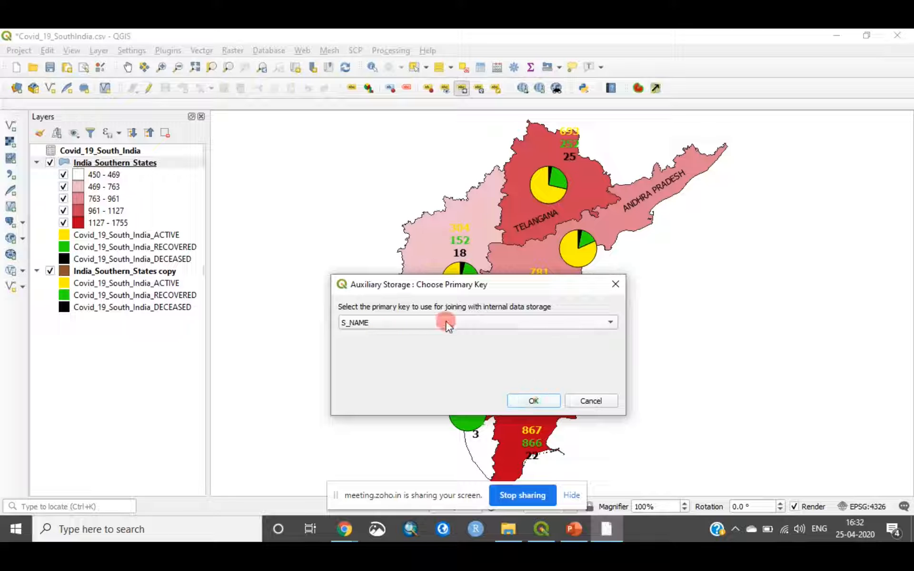
left_click(533, 402)
left_click(575, 145)
left_click(546, 146)
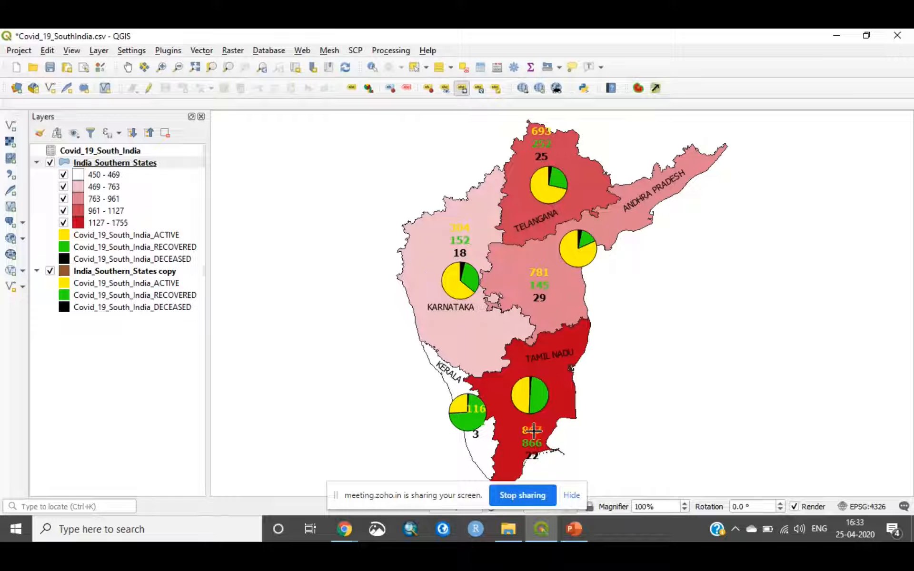
Move Kerala's text diagram below its pie chart so the two do not overlap
left_click(468, 419)
left_click(466, 449)
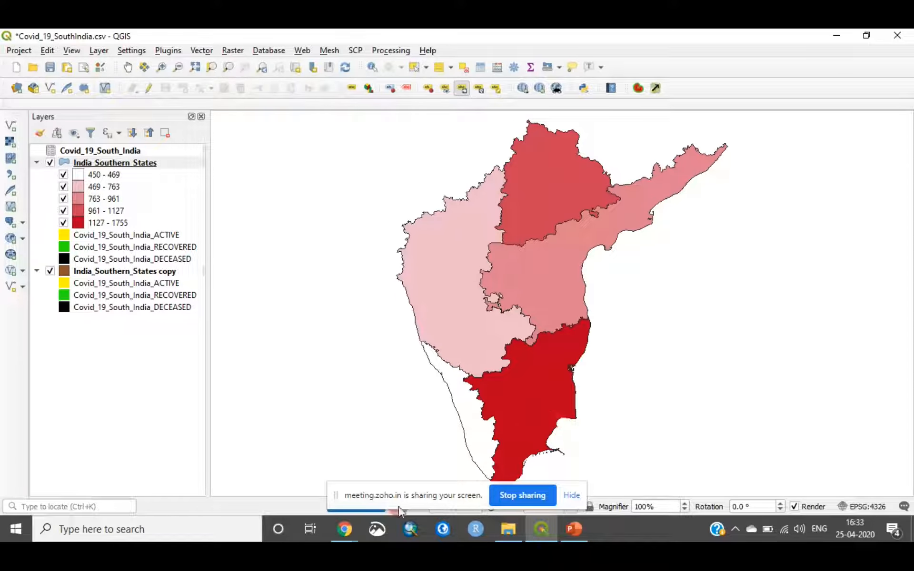
left_click_drag(402, 498, 203, 485)
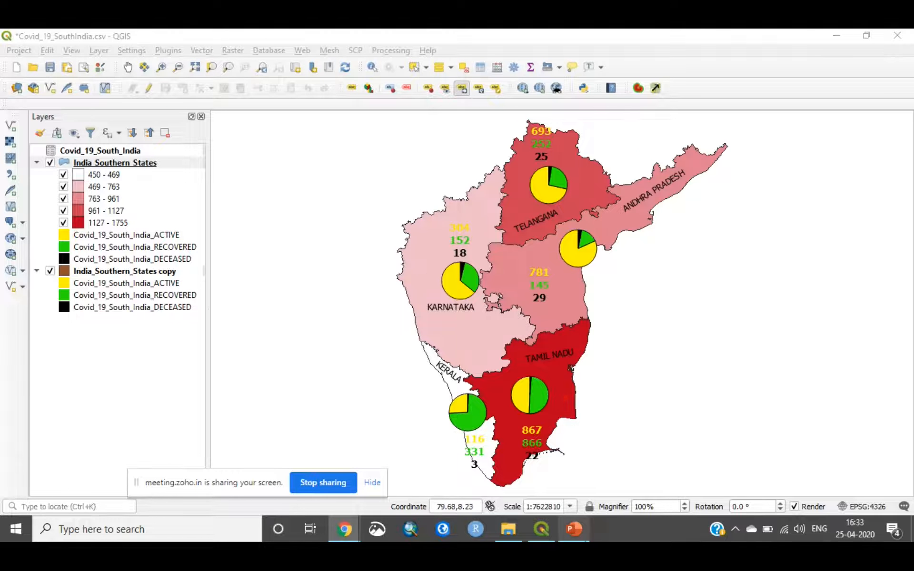
Switch to the PowerPoint presentation, view the Proportional Symbols map slide, and return to QGIS
left_click(575, 529)
key("Left")
key("Left")
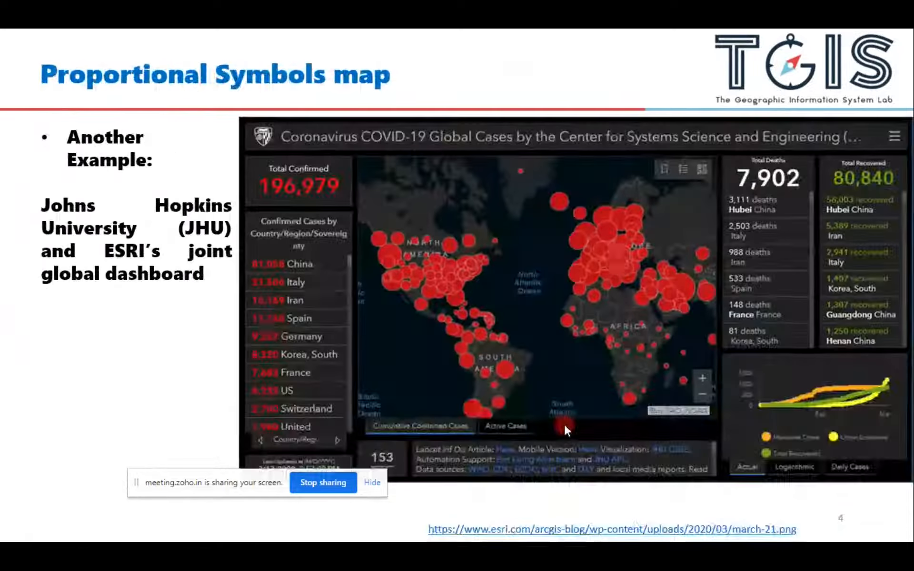
key("Right")
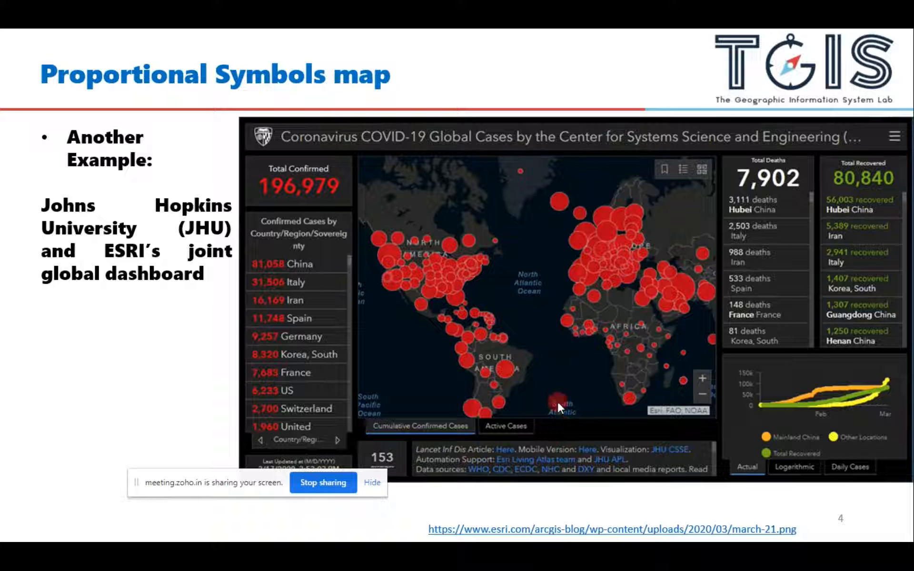
key("alt+Tab")
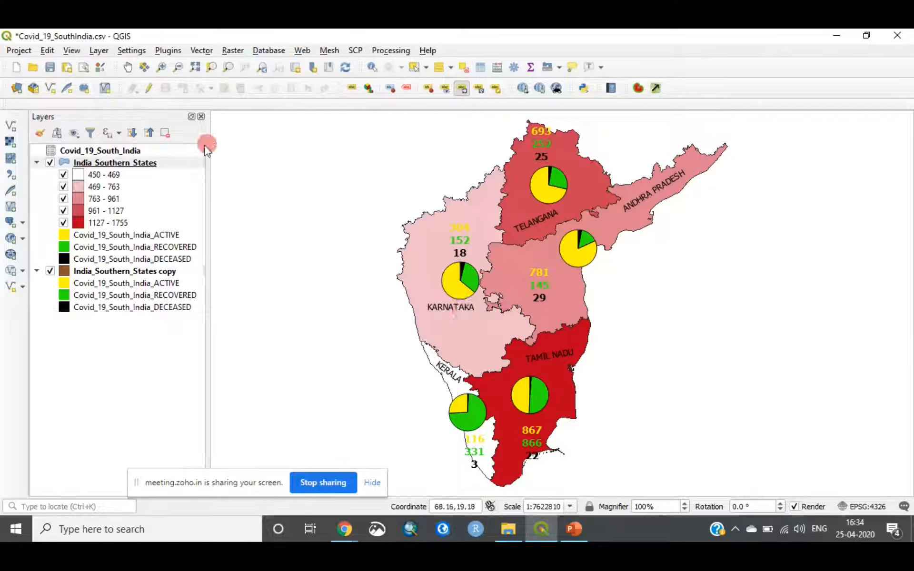
Add the Covid_19_South_India_CONFIRMED attribute to the India_Southern_States layer's text diagram
left_click(155, 165)
right_click(155, 167)
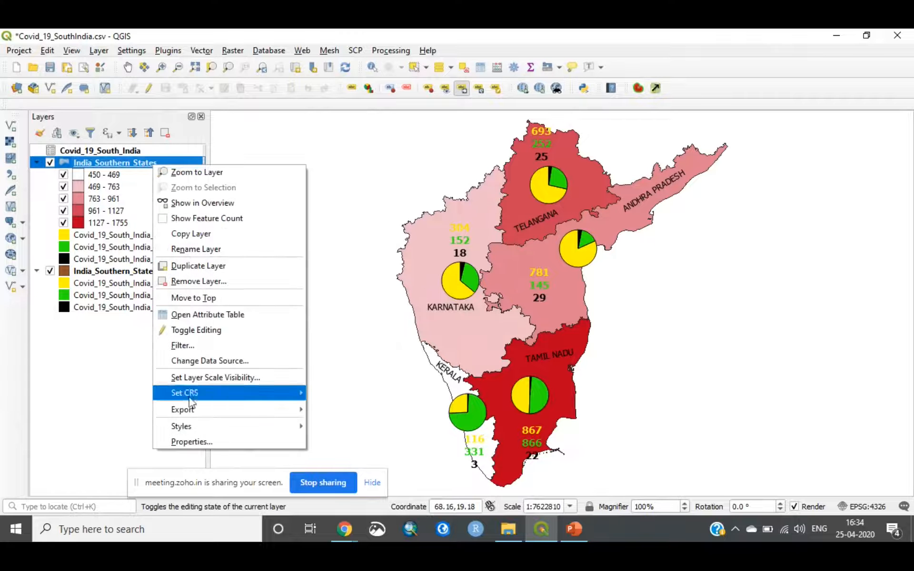
left_click(205, 441)
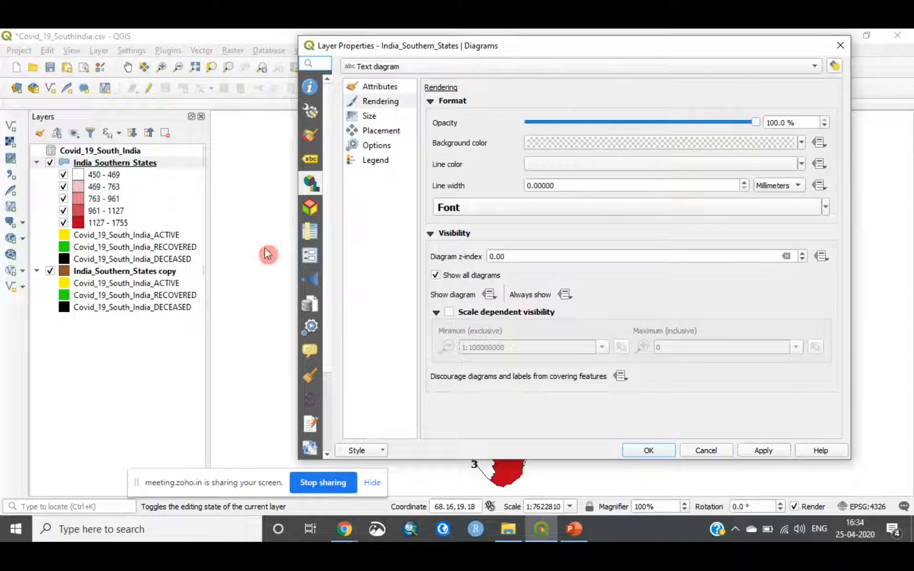
left_click(384, 87)
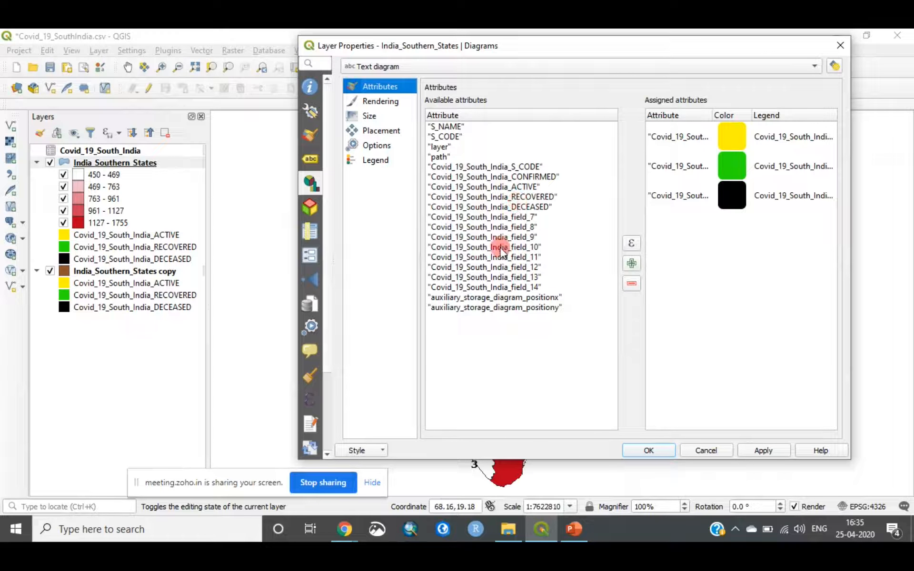
left_click(530, 176)
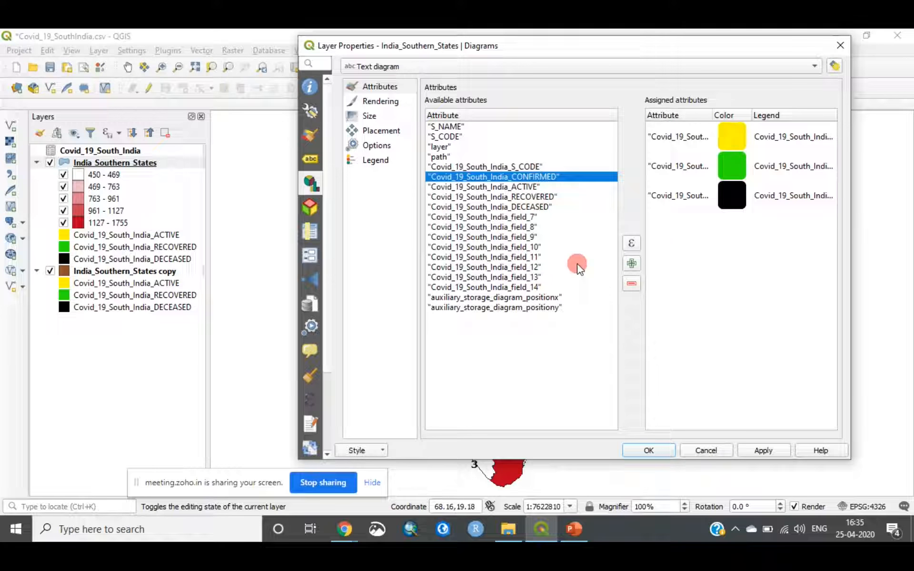
left_click(633, 265)
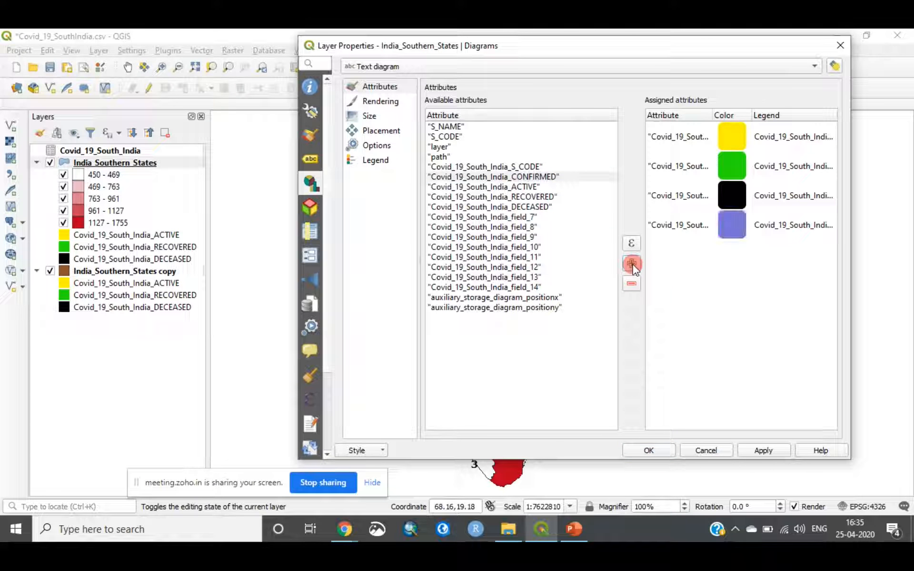
Set the CONFIRMED attribute's diagram color to deep blue #0602d4 and apply it to the map
double_click(737, 227)
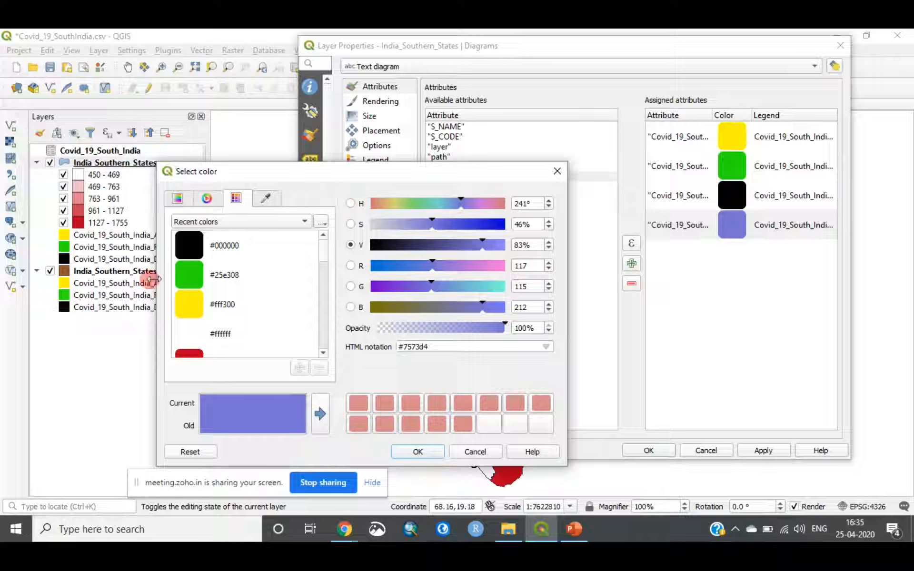
mouse_move(316, 259)
left_mouse_down()
mouse_move(324, 253)
mouse_move(327, 331)
mouse_move(326, 245)
left_mouse_up()
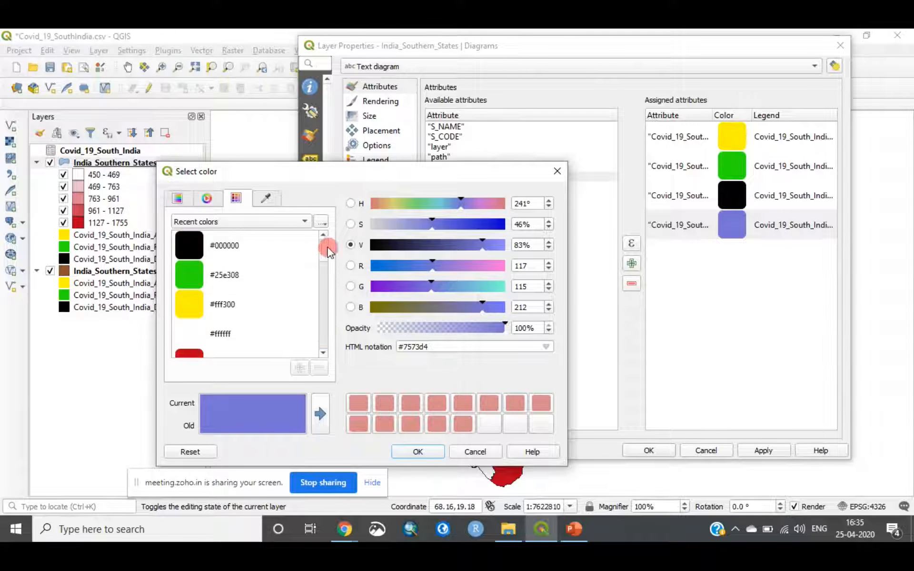
left_click_drag(437, 232, 496, 238)
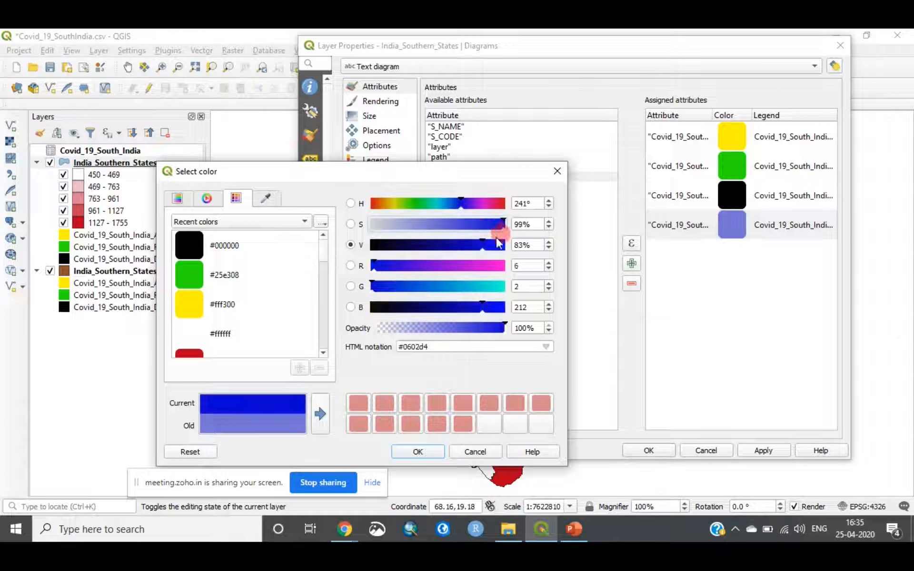
left_click(413, 452)
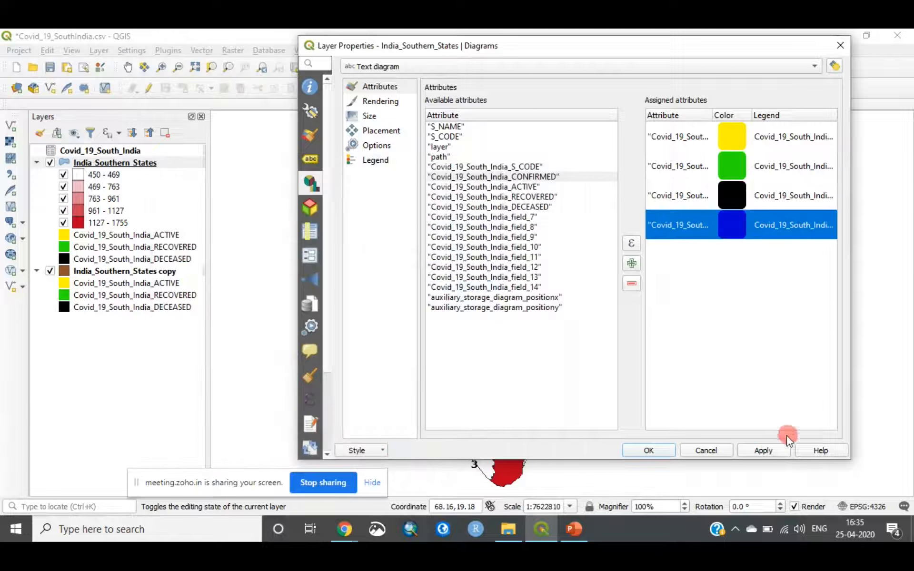
left_click(753, 371)
left_click(764, 451)
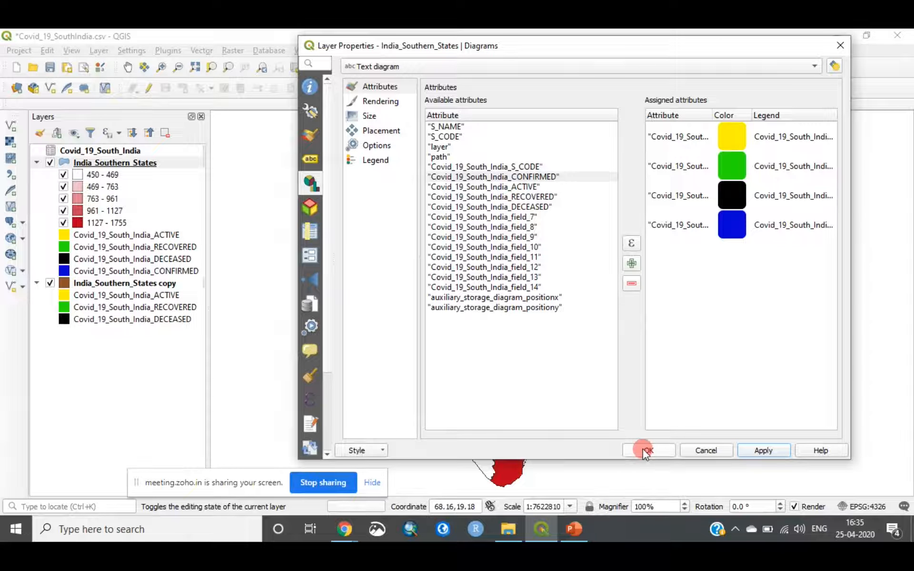
left_click(648, 450)
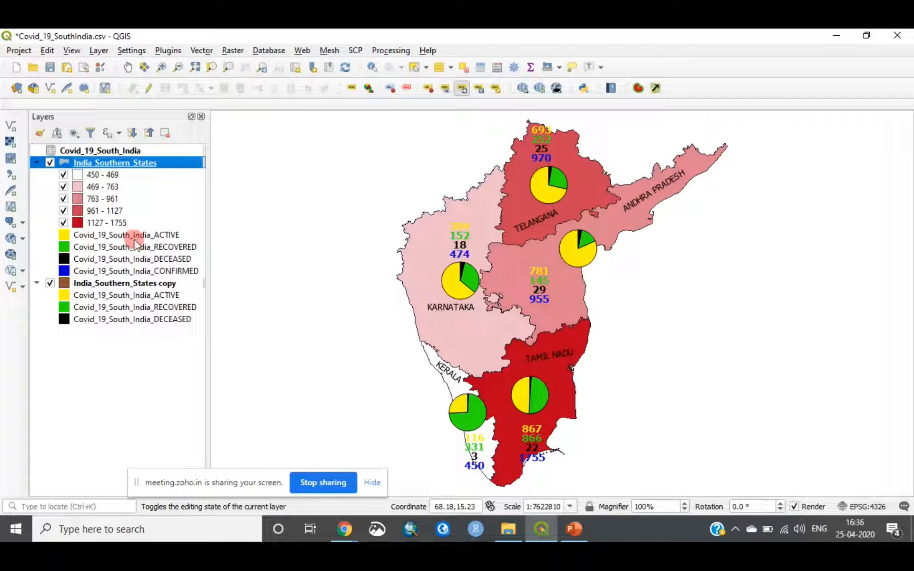
Open the India_Southern_States layer's diagram properties and shorten the ACTIVE attribute's legend text to ACTIVE
right_click(153, 163)
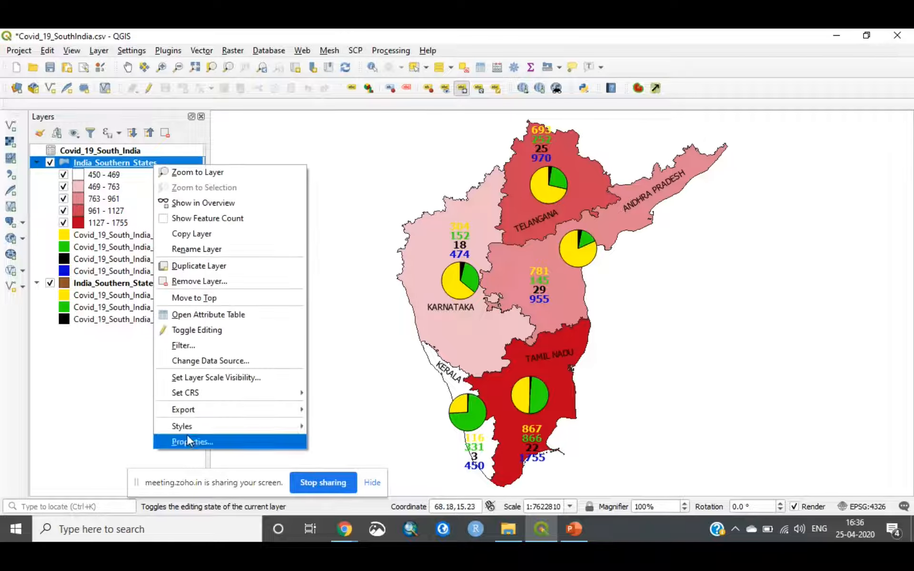
left_click(211, 444)
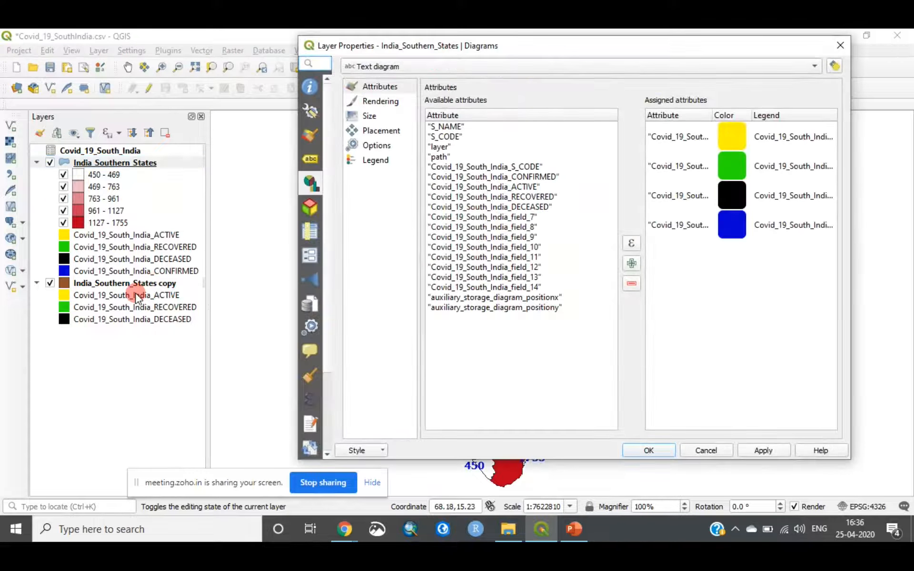
left_click(810, 137)
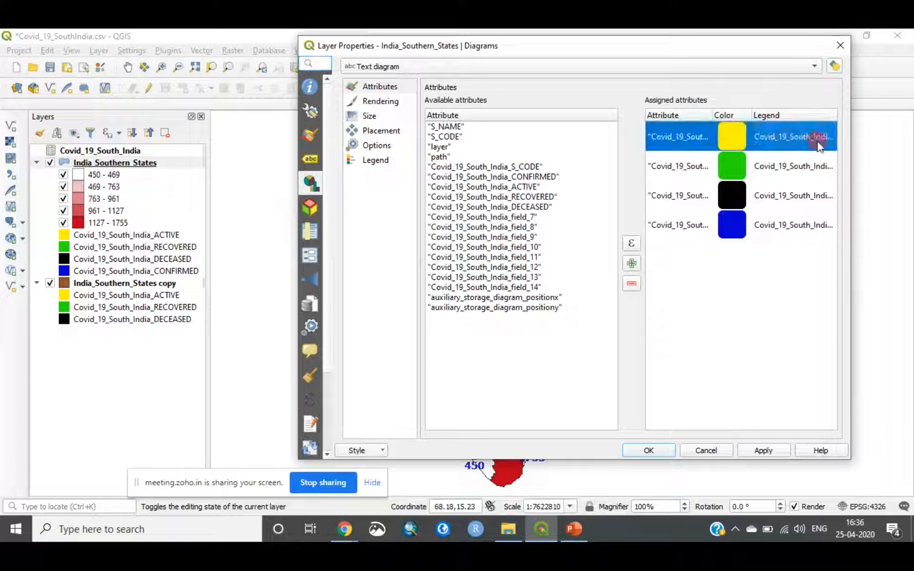
left_click(815, 137)
left_click_drag(811, 137, 748, 134)
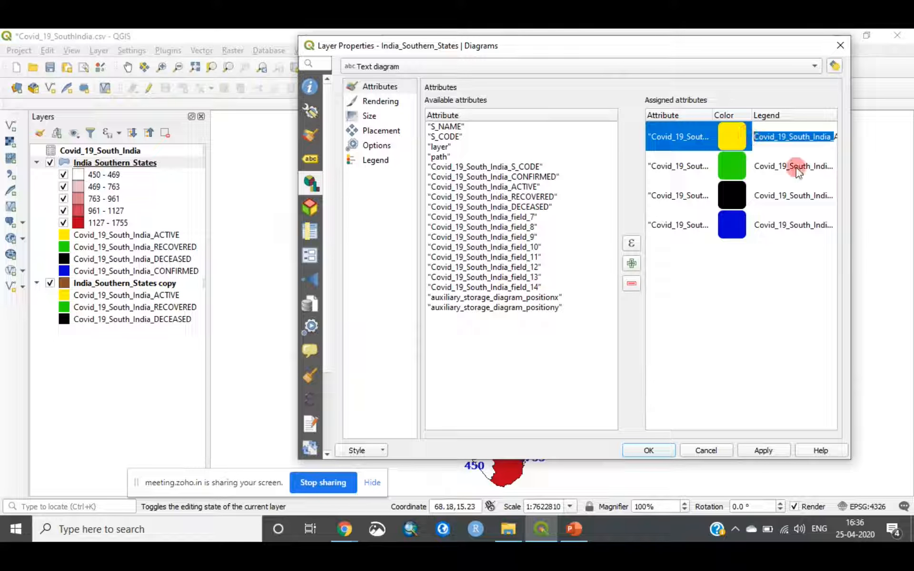
key("BackSpace")
Shorten the legend texts of the green and black diagram attributes to RECOVERED and DECEASED
left_click(814, 172)
left_click(815, 174)
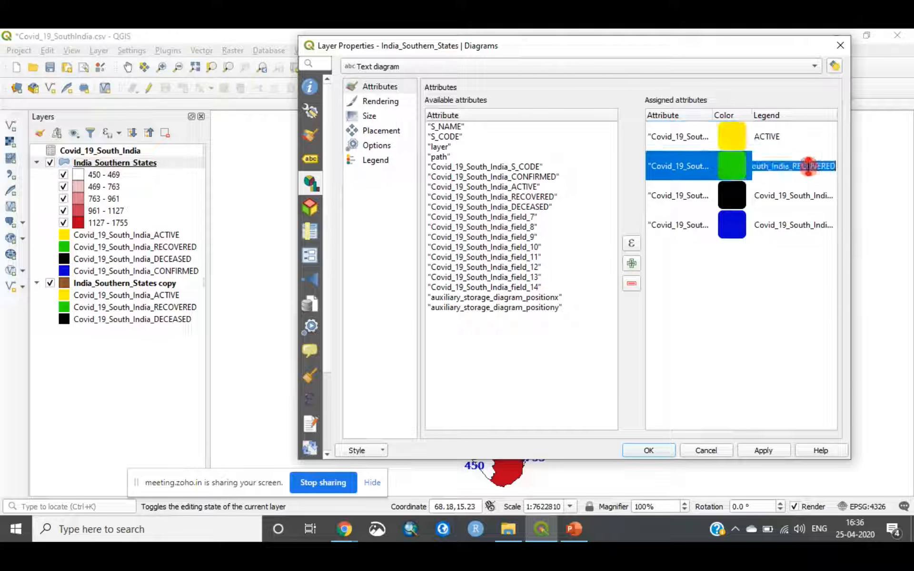
left_click_drag(792, 165, 755, 195)
key("BackSpace")
left_click(813, 196)
left_click(816, 194)
key("BackSpace")
Shorten the blue attribute's legend text to CONFIRMED and apply the diagram settings to the layer
left_click(815, 233)
left_click(816, 233)
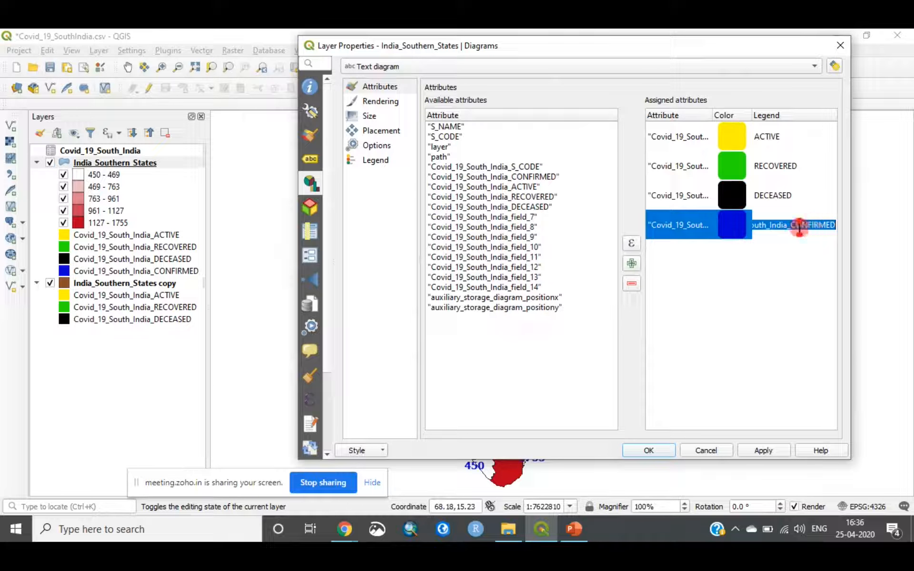
left_click(792, 224)
left_click_drag(789, 225, 738, 225)
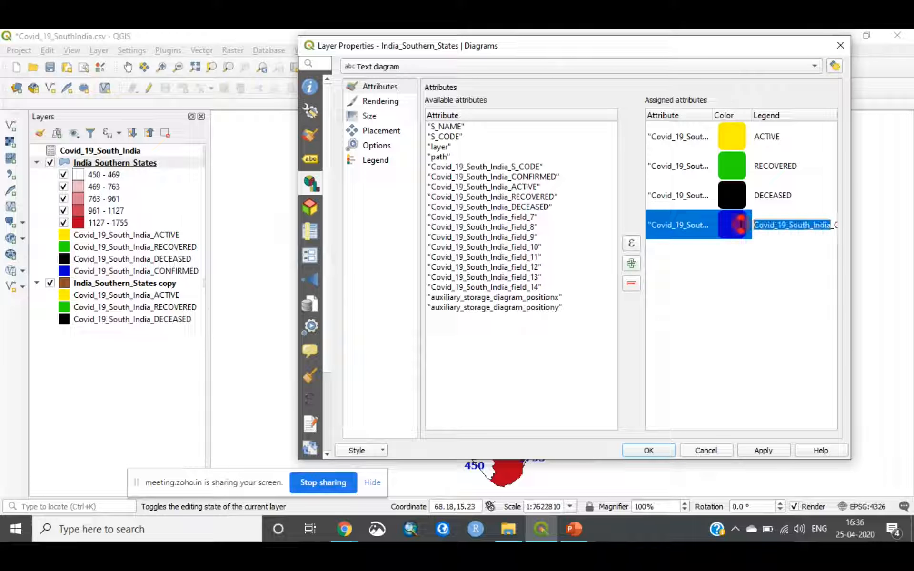
key("BackSpace")
left_click(765, 259)
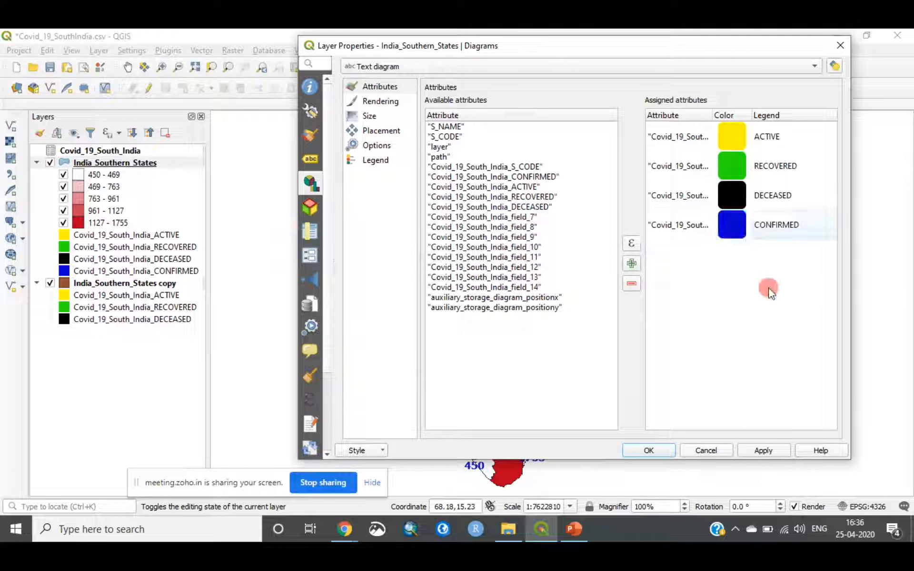
left_click(770, 450)
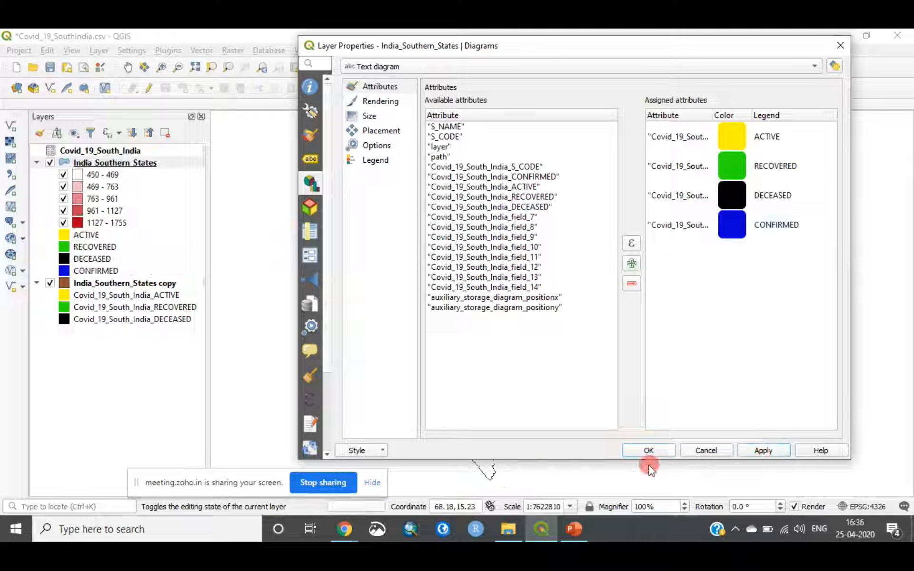
left_click(647, 450)
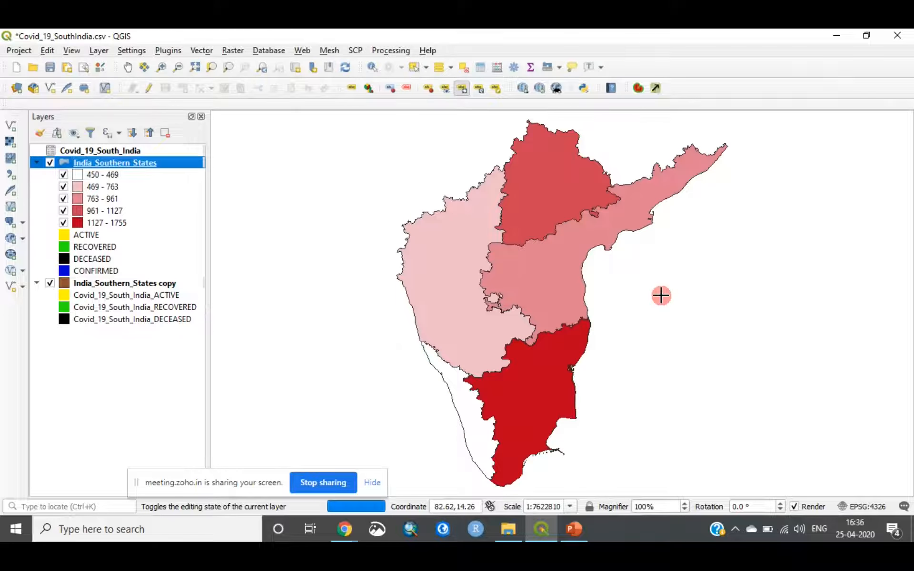
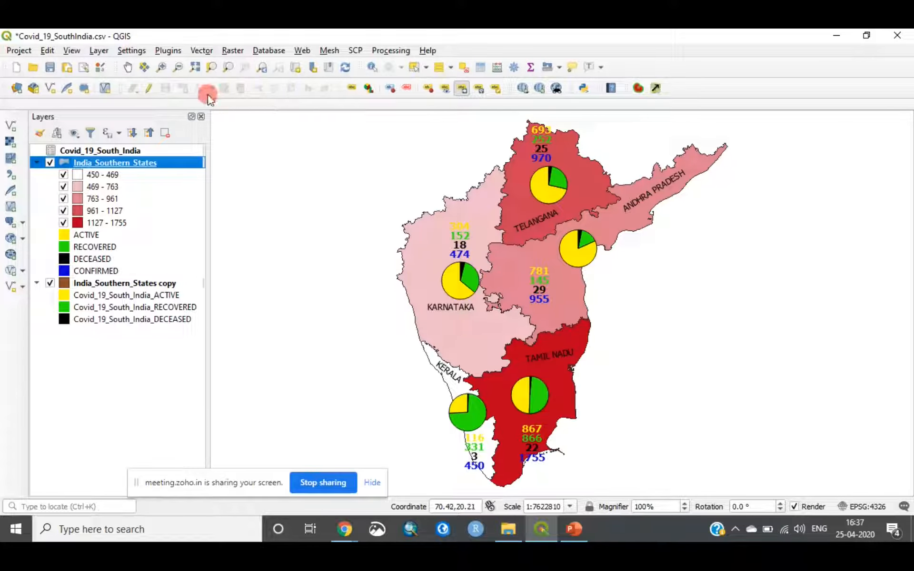
left_click(522, 88)
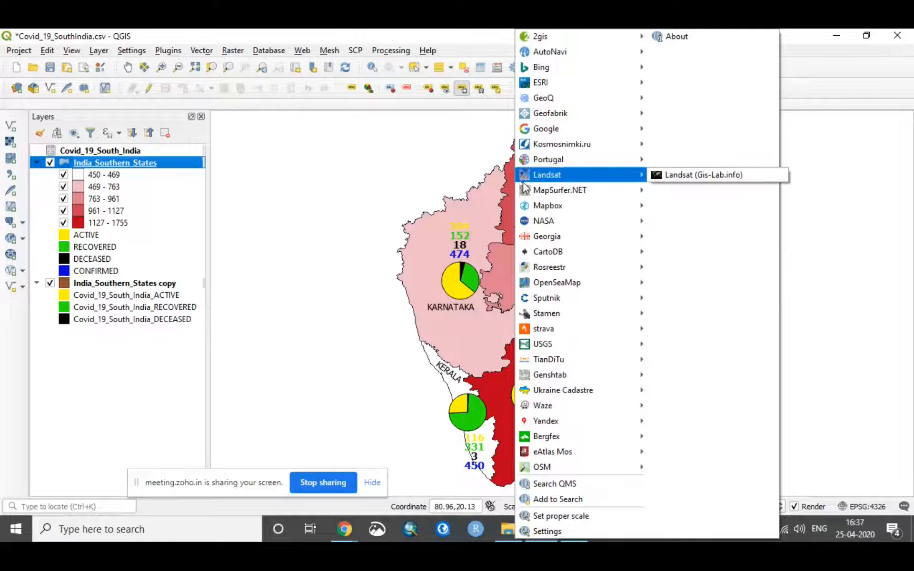
mouse_move(570, 134)
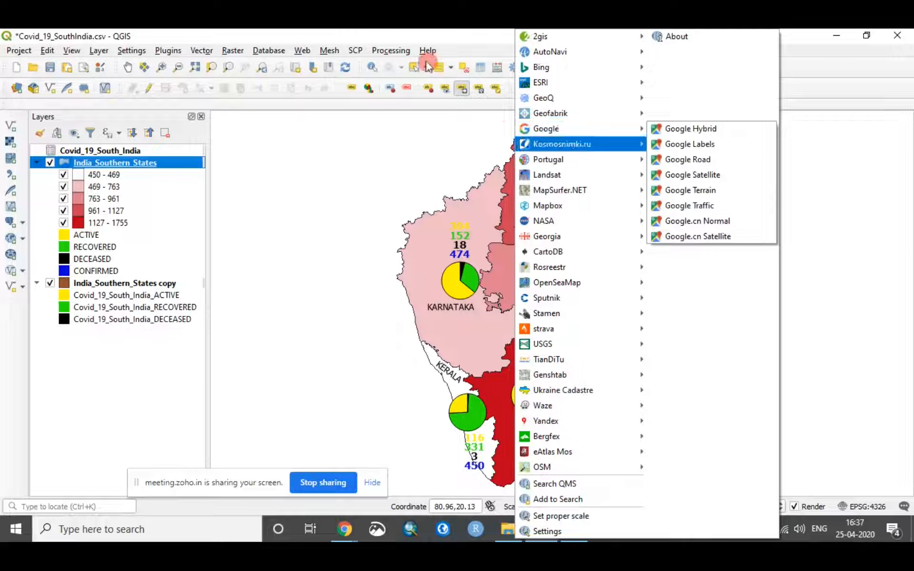
left_click(449, 35)
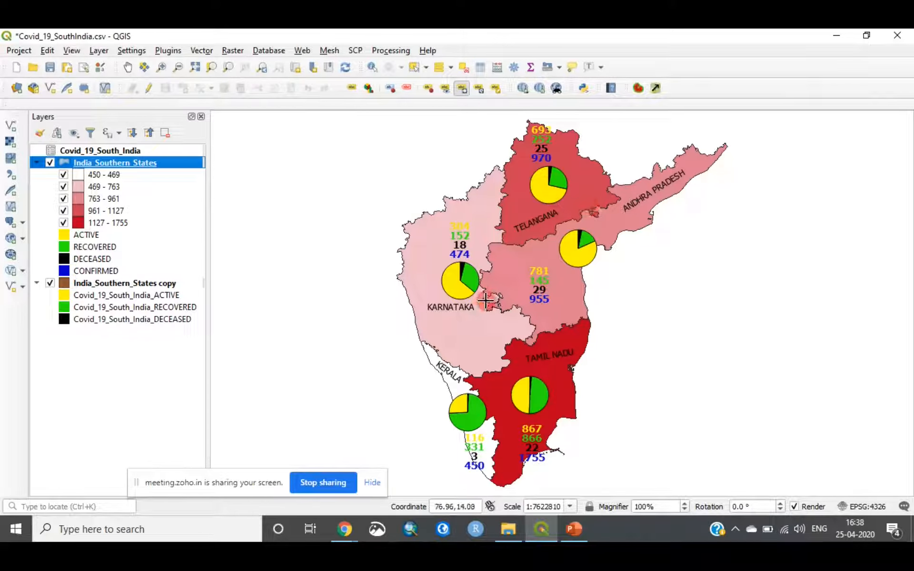
Create a new print layout titled Covid_19_South_Indian_States
left_click(19, 49)
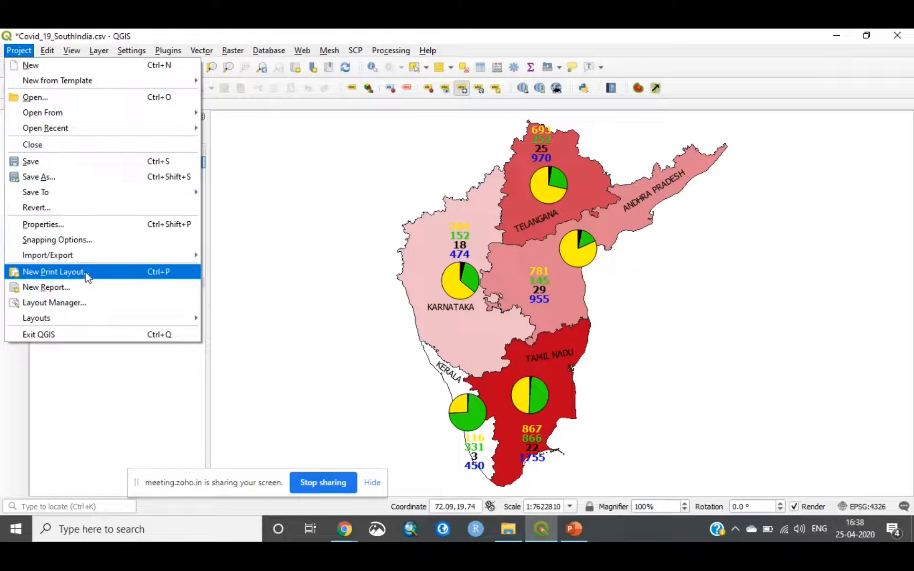
left_click(38, 272)
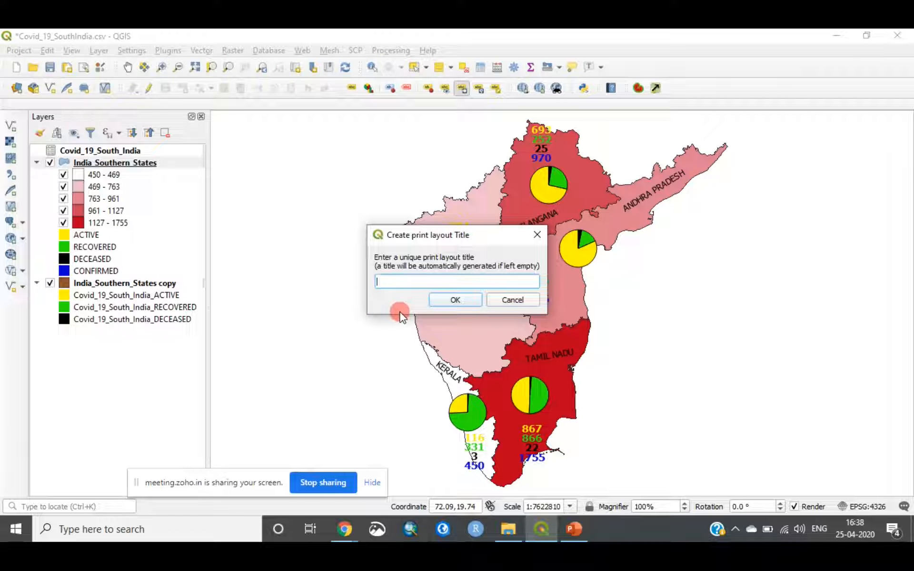
type("coid_19")
key("BackSpace")
key("BackSpace")
key("BackSpace")
key("BackSpace")
key("BackSpace")
key("BackSpace")
key("BackSpace")
key("BackSpace")
type("Covid_19)")
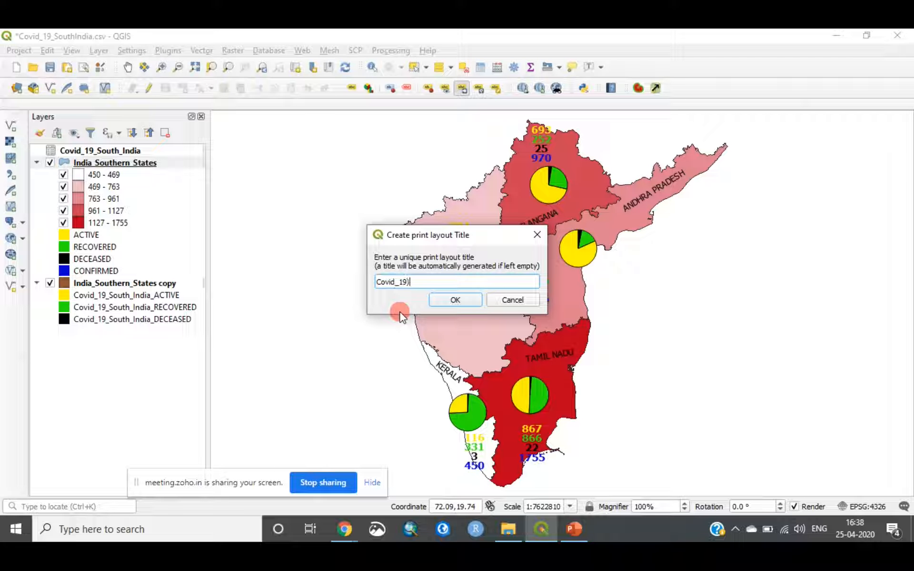
key("BackSpace")
type("h_Indian_States")
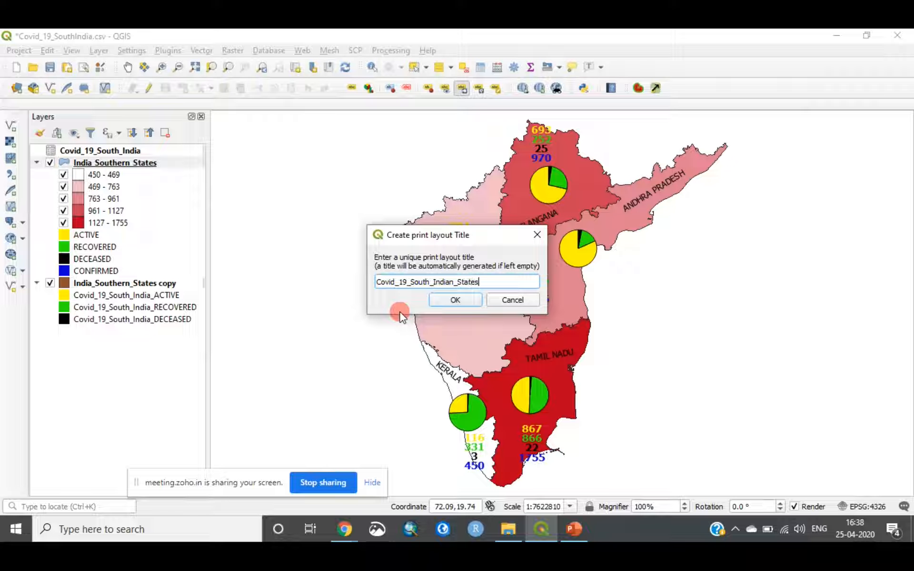
left_click(458, 300)
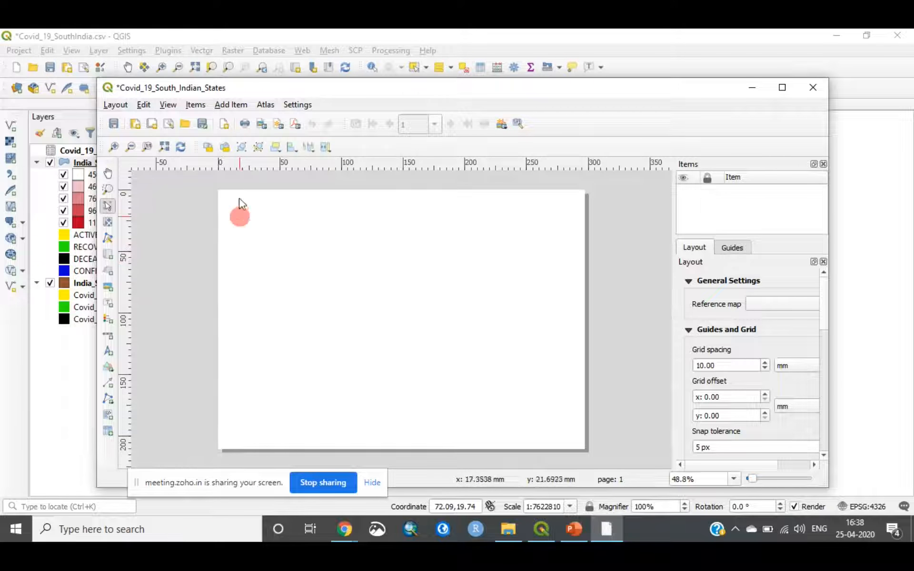
Add a map item about 250 by 170 mm to the layout page and view it at 100% in a maximized window
left_click(108, 256)
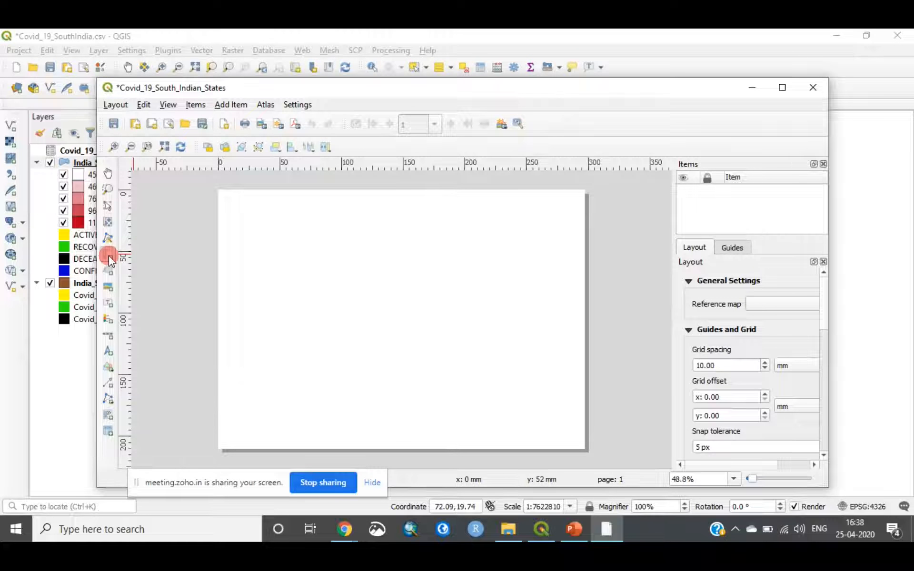
left_click_drag(335, 92, 230, 241)
left_click_drag(445, 239, 580, 100)
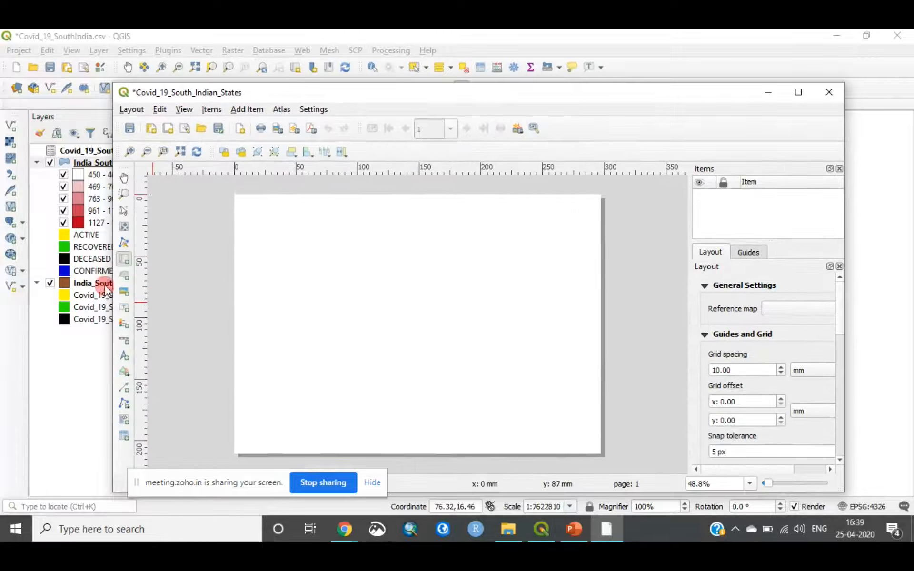
left_click(124, 262)
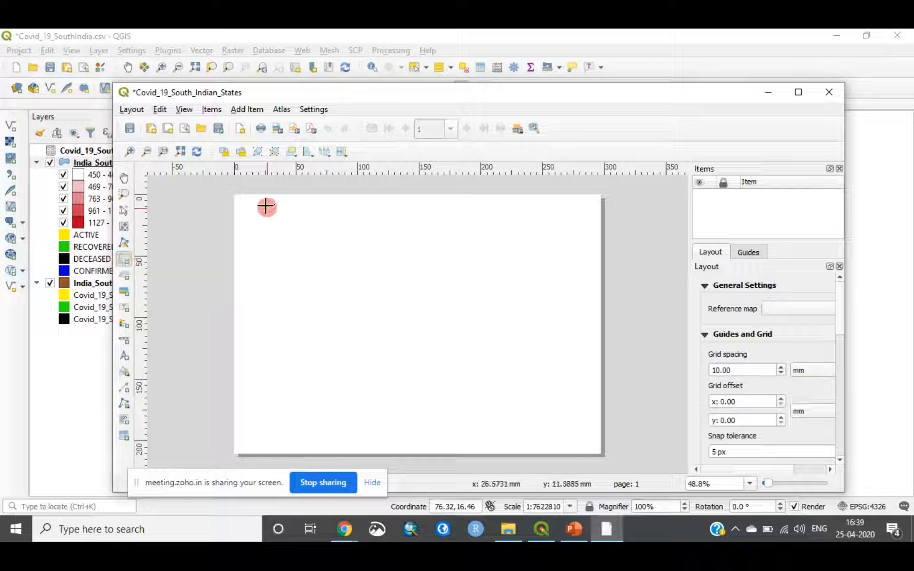
left_click_drag(246, 214, 552, 421)
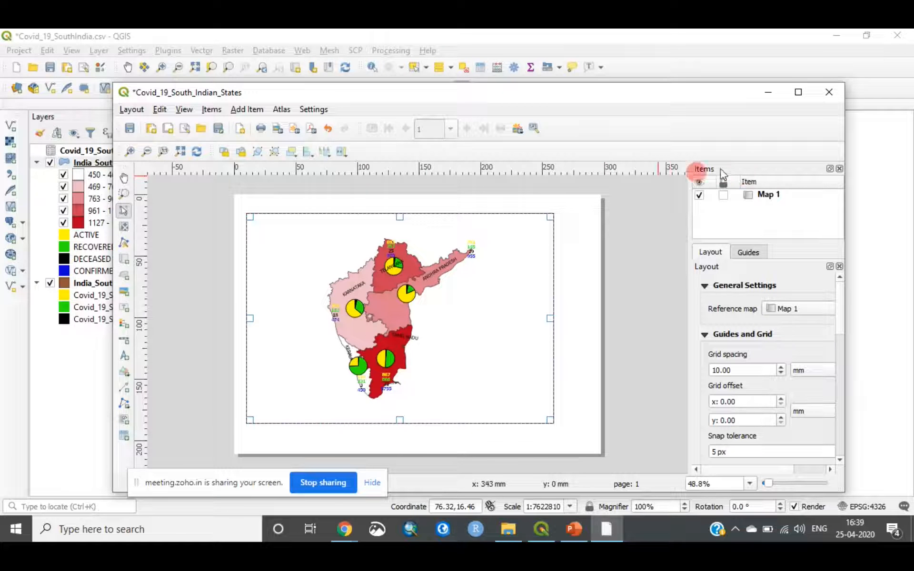
left_click(800, 93)
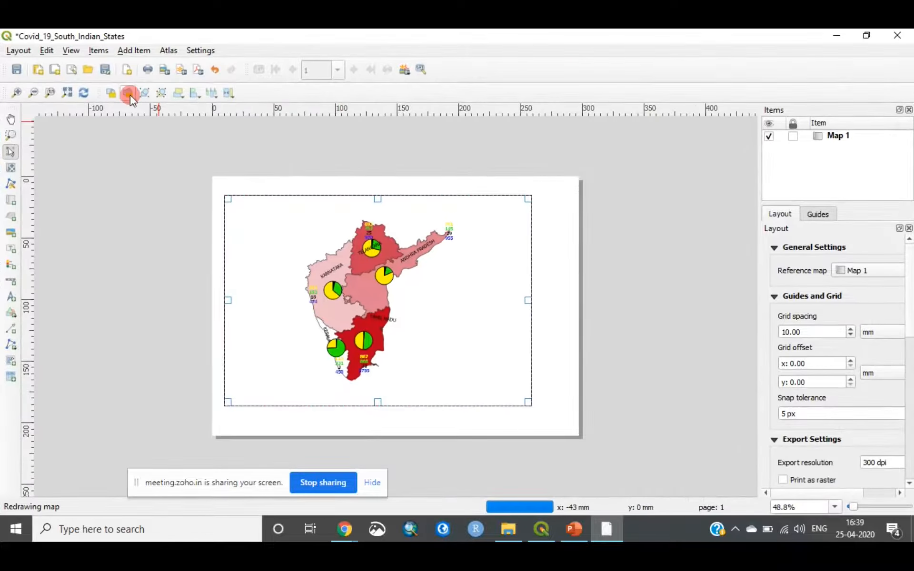
left_click(49, 97)
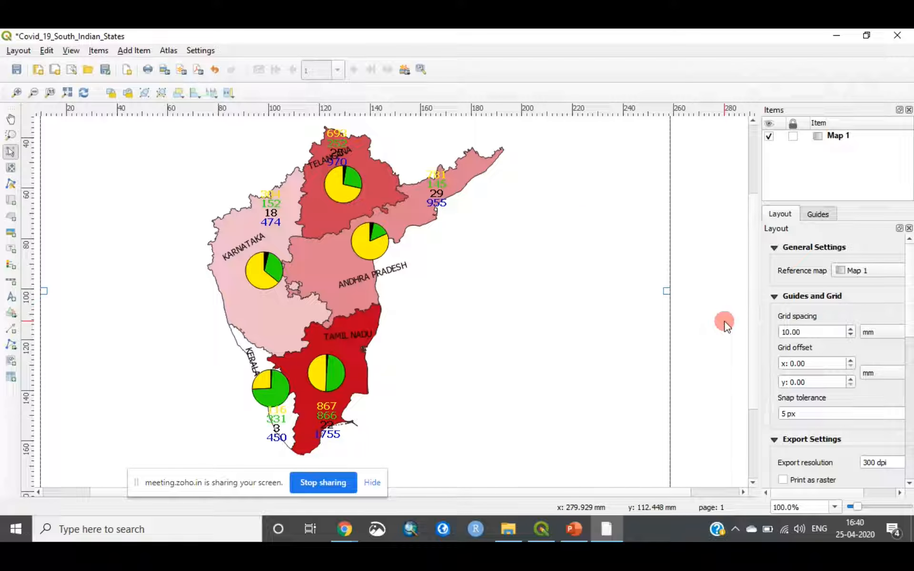
Return to the main map window and move Telangana's text diagram slightly west
left_click(836, 35)
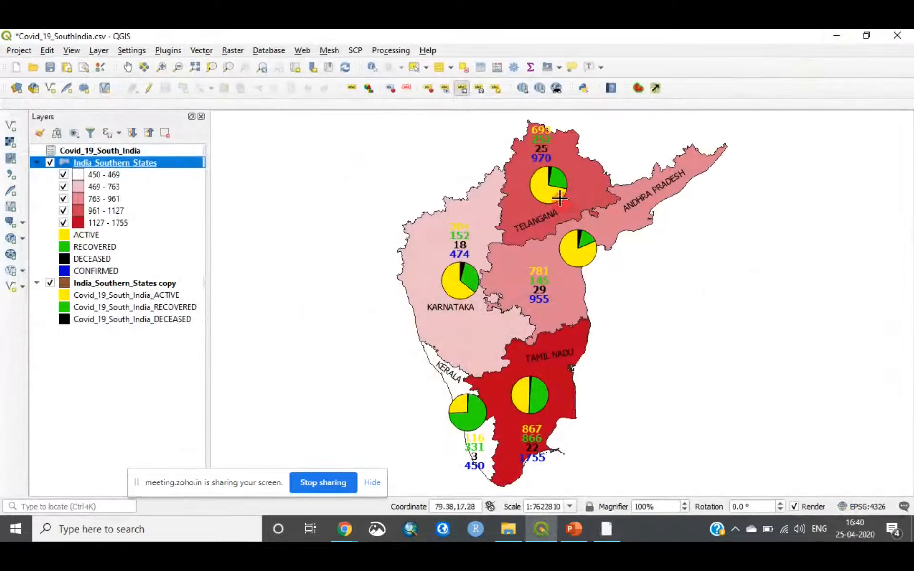
left_click(462, 88)
left_click(458, 231)
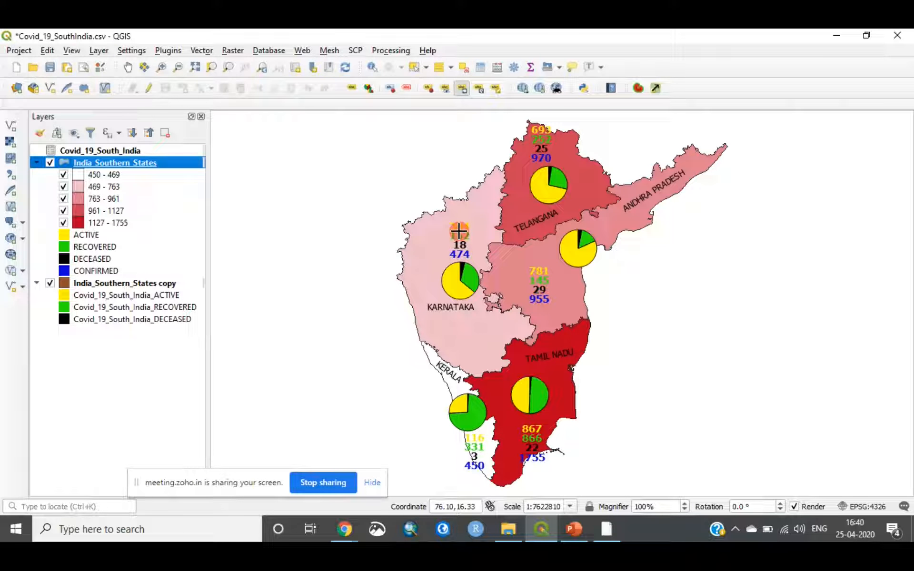
left_click(532, 131)
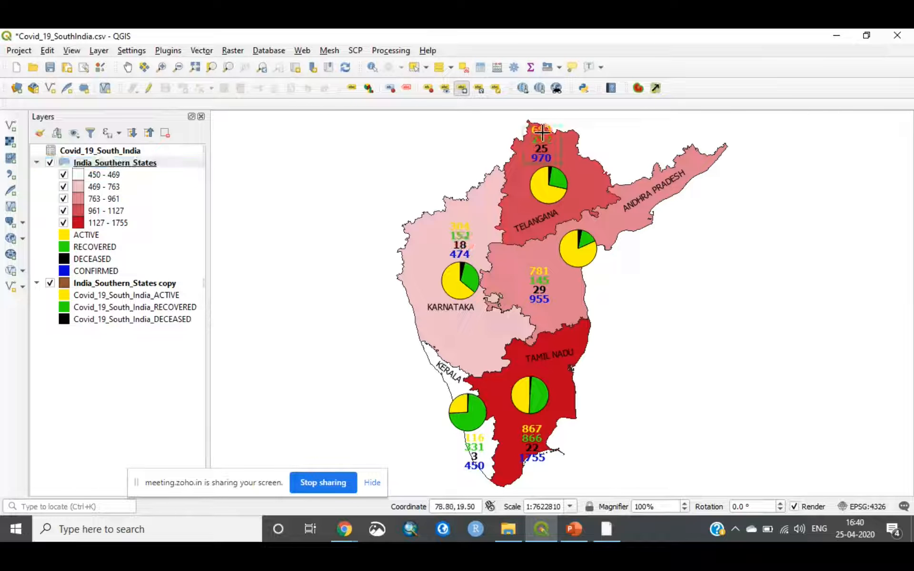
left_click(524, 132)
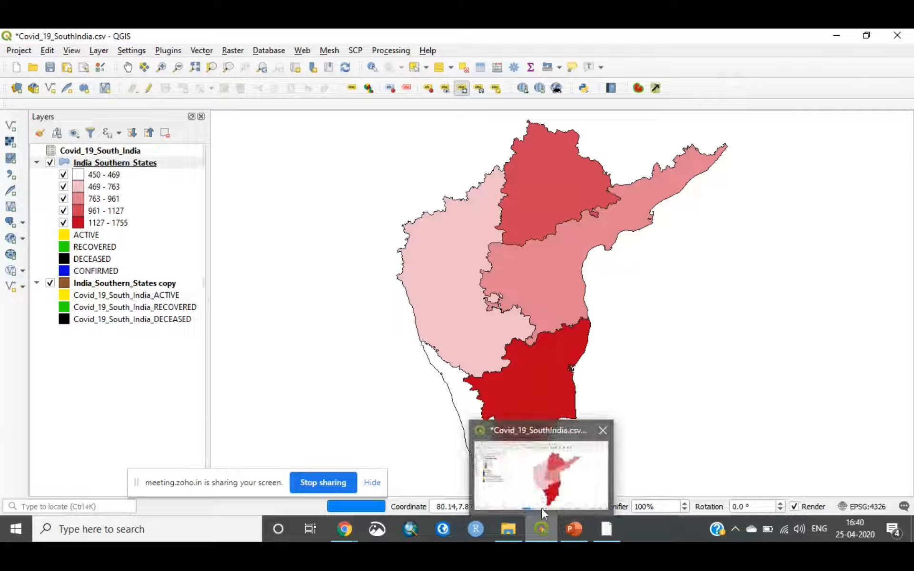
View Map 1's item properties in the Covid_19_South_Indian_States layout, close them and return to the main map window
mouse_move(527, 527)
mouse_move(615, 527)
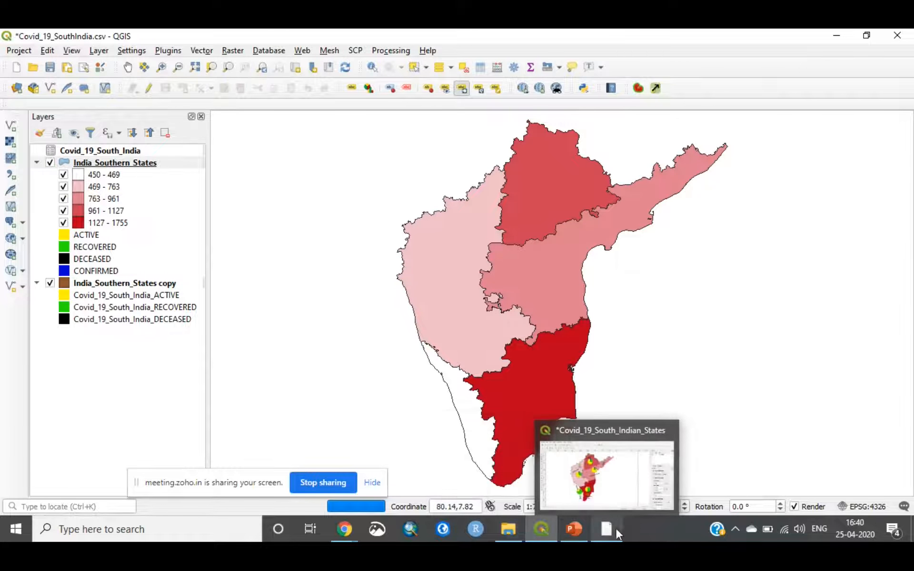
left_click(616, 478)
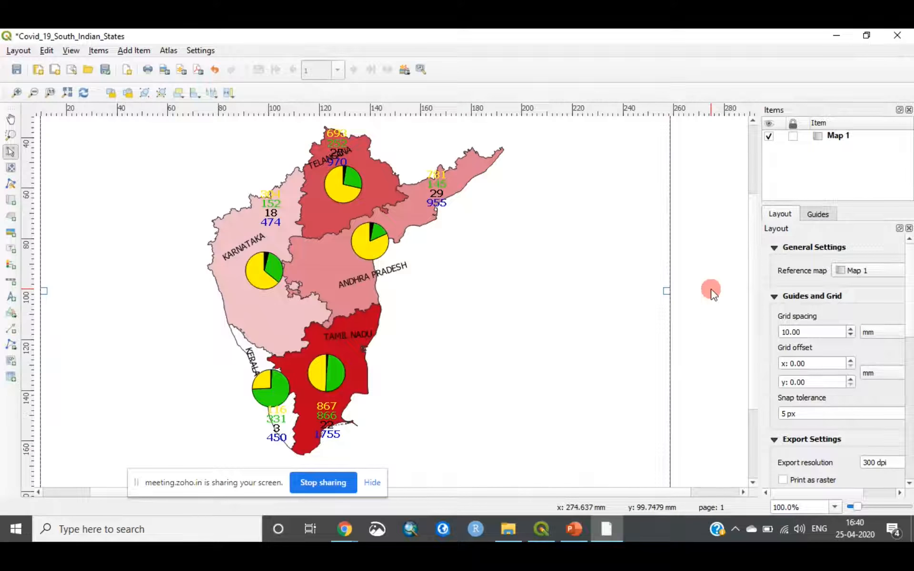
right_click(555, 319)
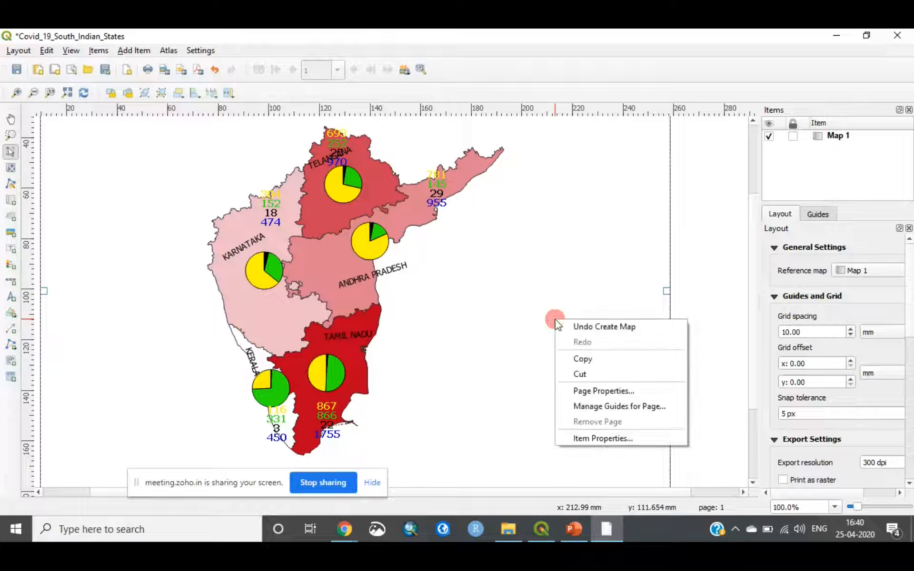
left_click(601, 437)
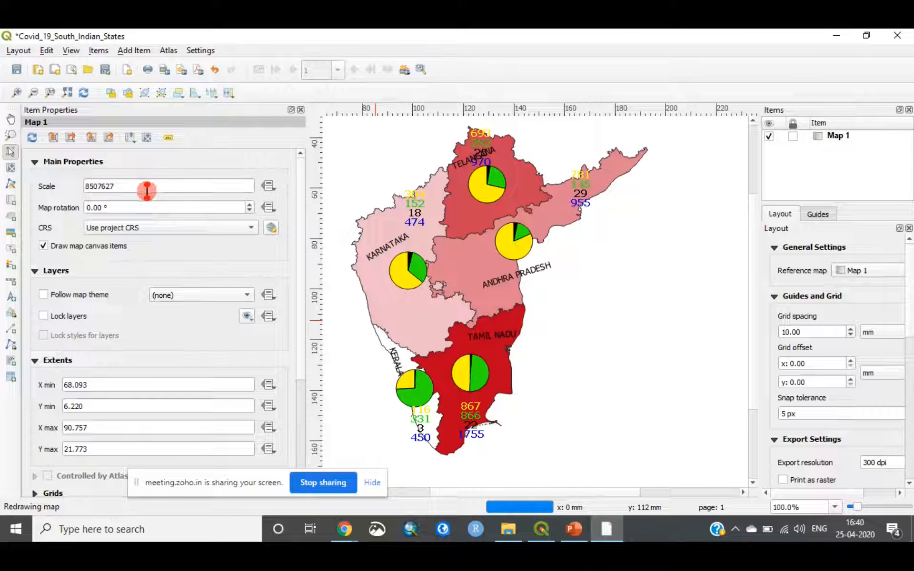
left_click(301, 110)
left_click(501, 265)
left_click(837, 35)
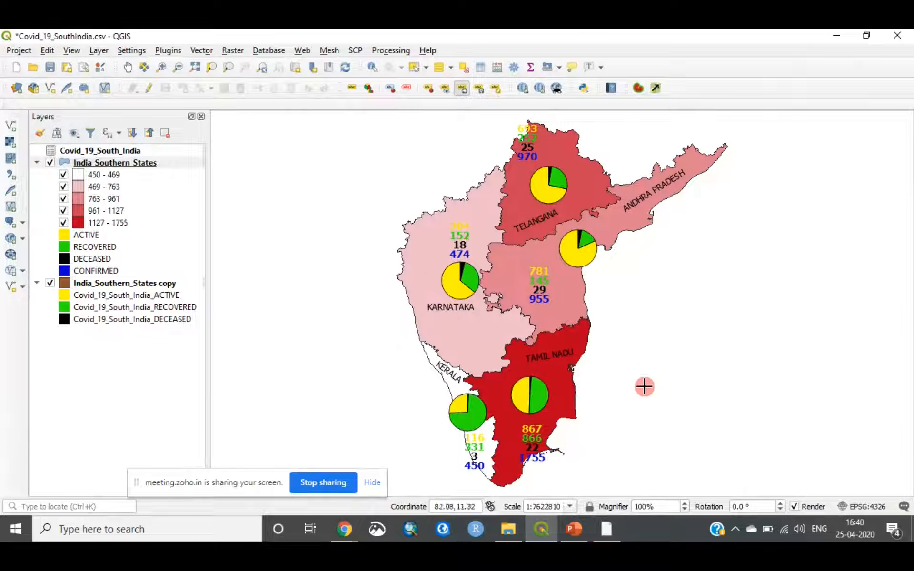
left_click(862, 500)
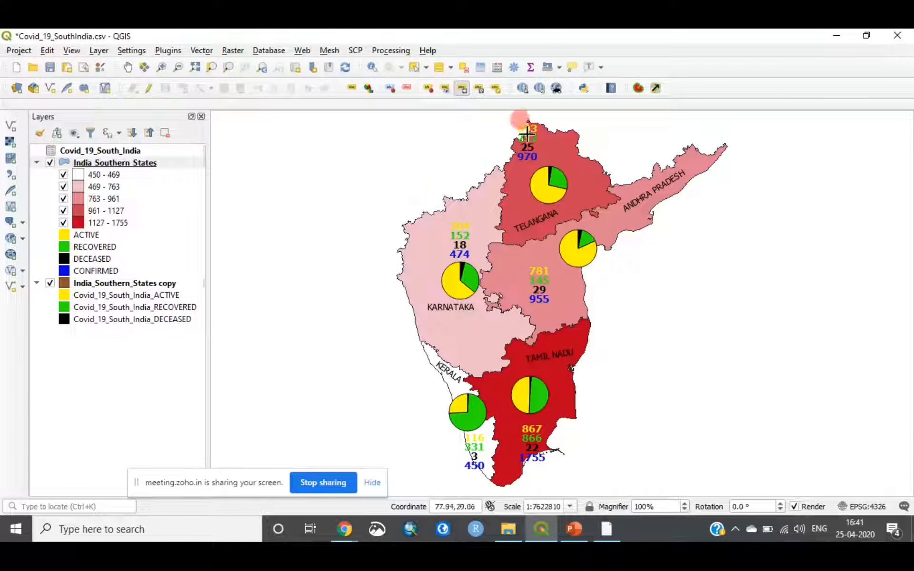
Identify Karnataka's attributes in the India_Southern_States layer and close the identify results
left_click(373, 67)
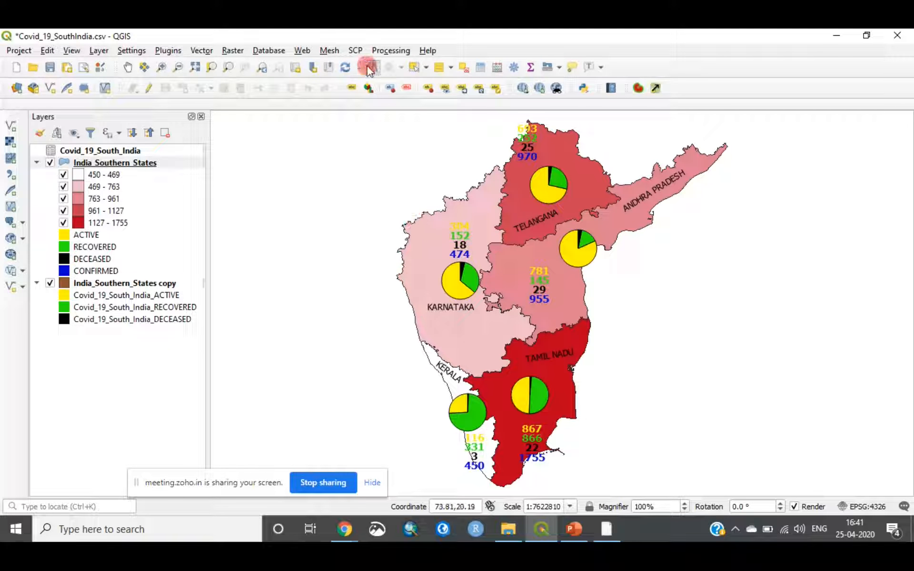
left_click(394, 181)
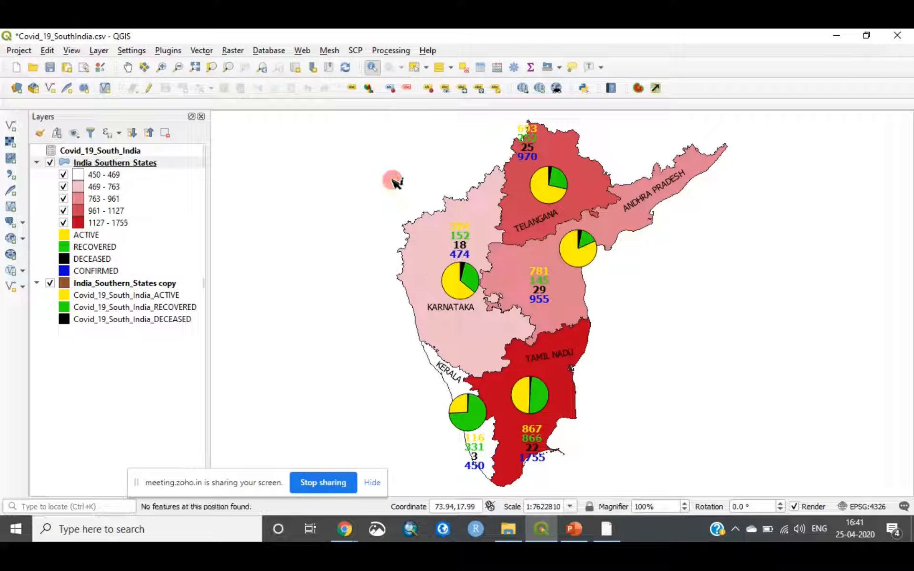
left_click(428, 244)
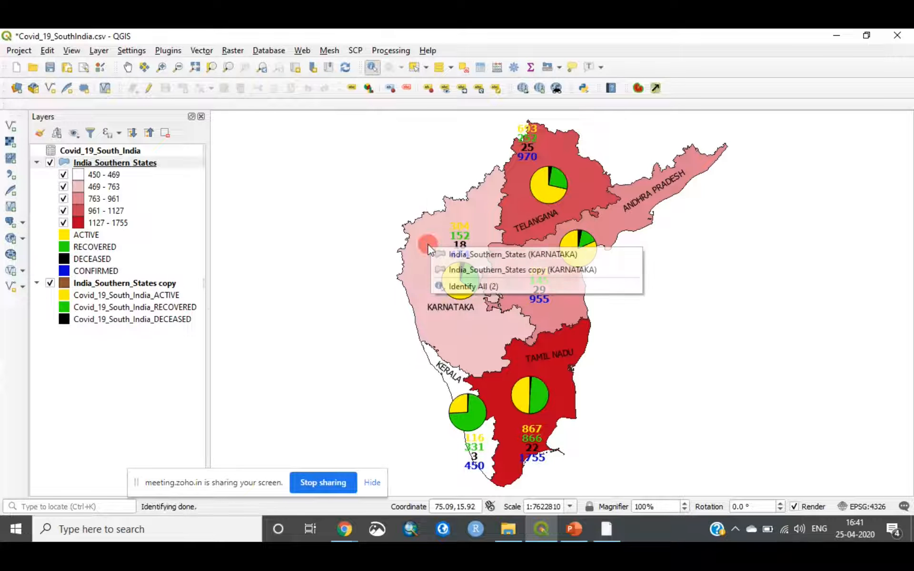
left_click(460, 254)
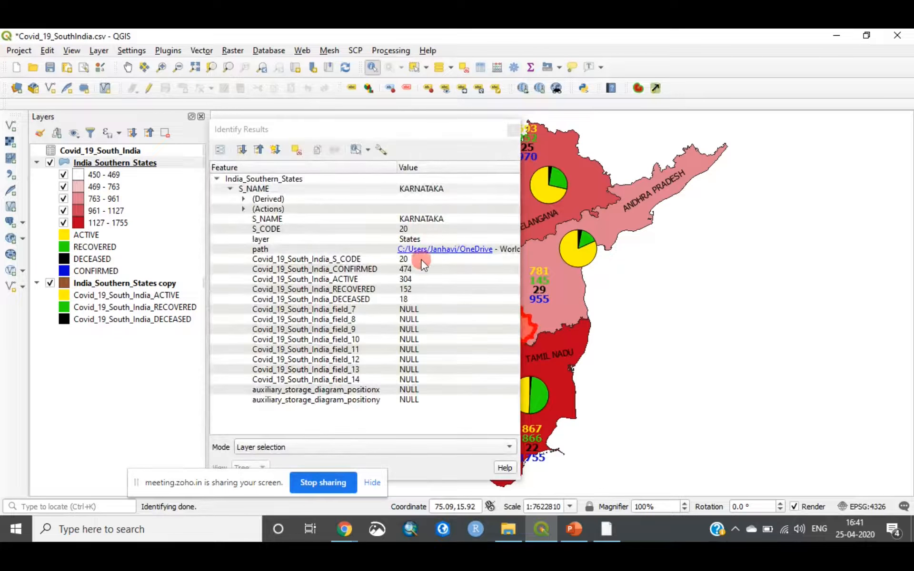
left_click(515, 129)
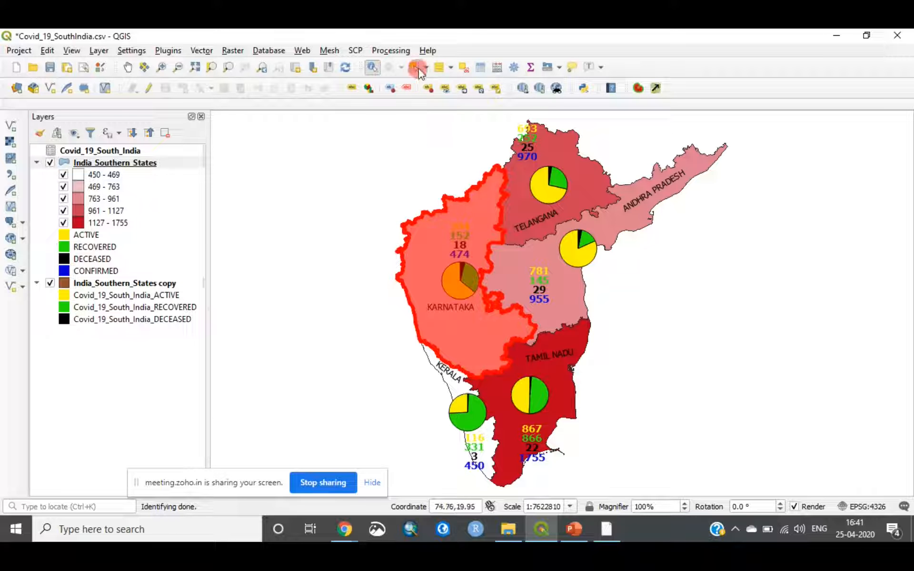
left_click(387, 73)
left_click(428, 213)
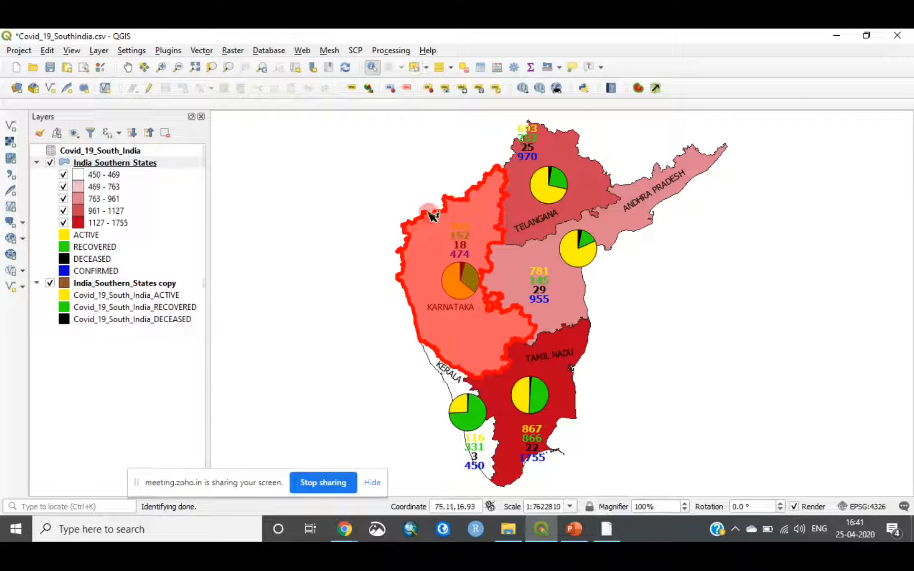
View the diagram properties of the India_Southern_States layer and close them without changes
right_click(151, 167)
left_click(198, 445)
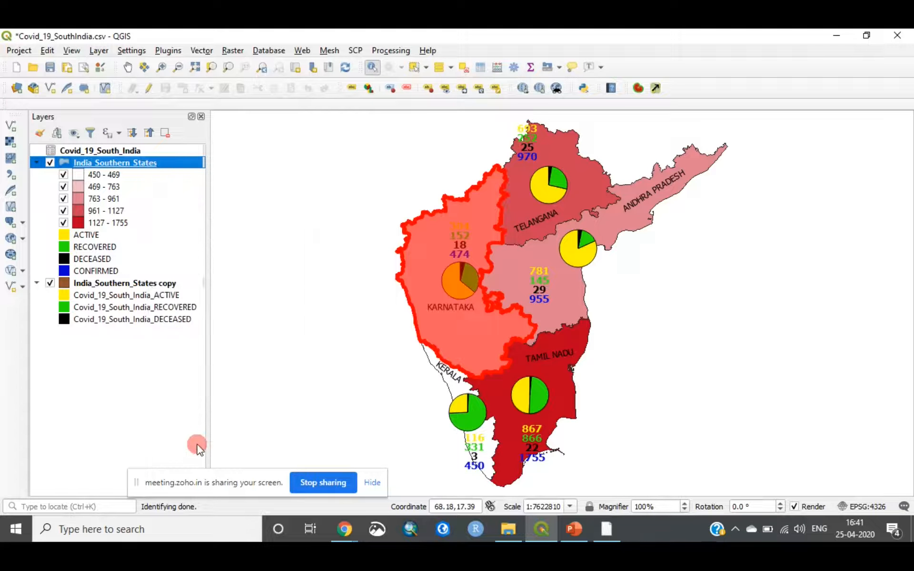
left_click(244, 347)
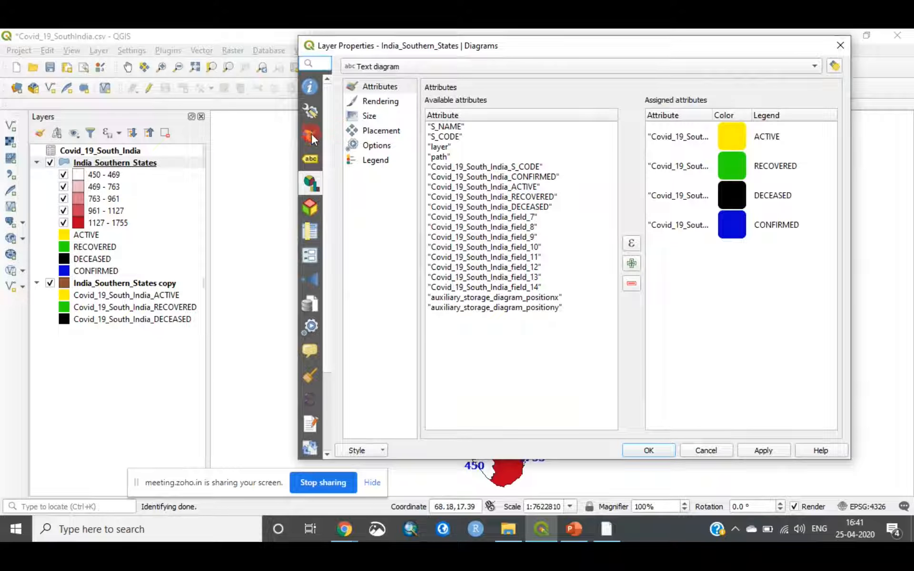
left_click(845, 45)
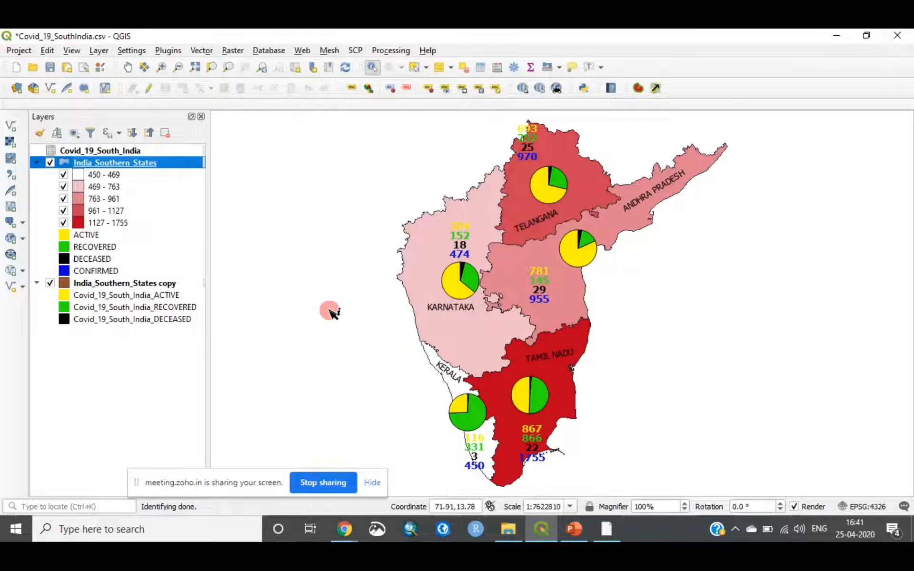
Switch to the Covid_19_South_Indian_States layout and add a legend about 80 by 100 mm southeast of the states, viewing the page at 50%
left_click(608, 526)
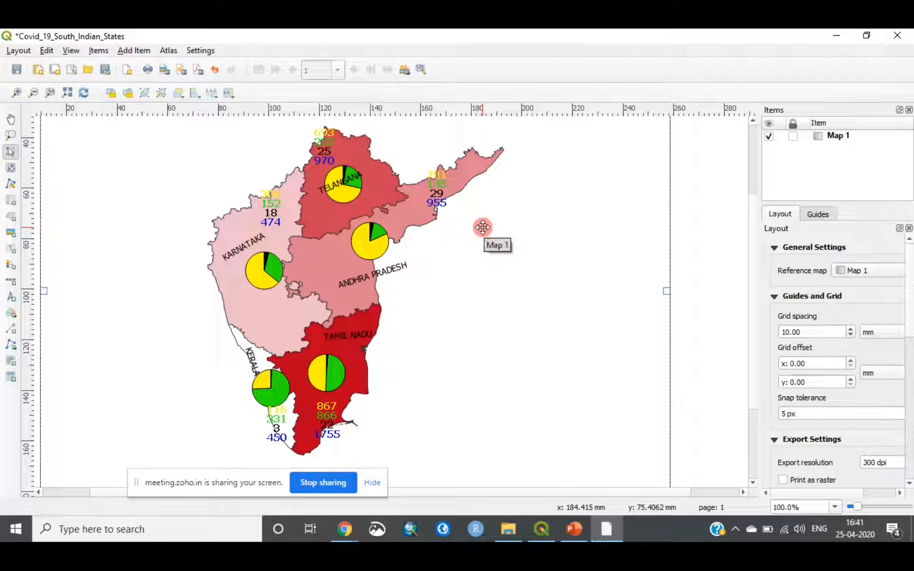
left_click(34, 93)
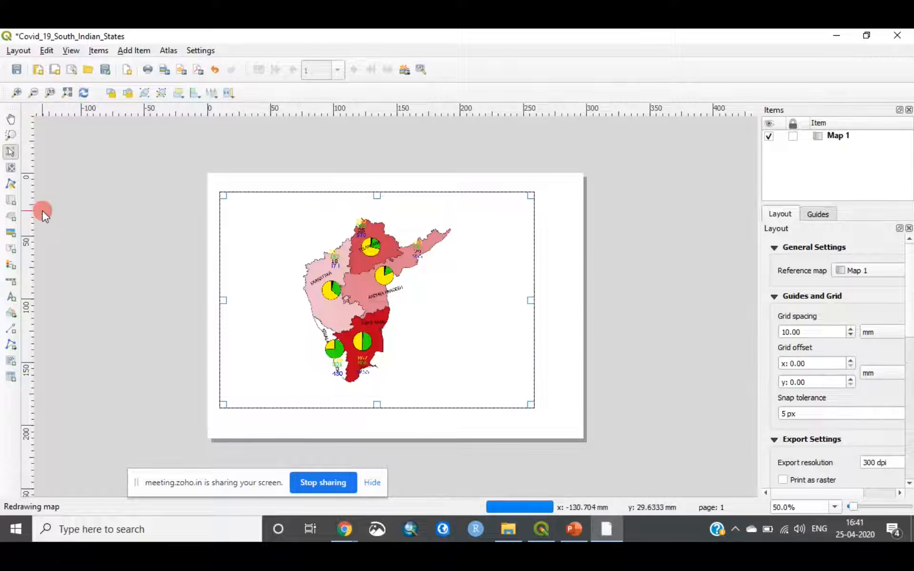
left_click(10, 265)
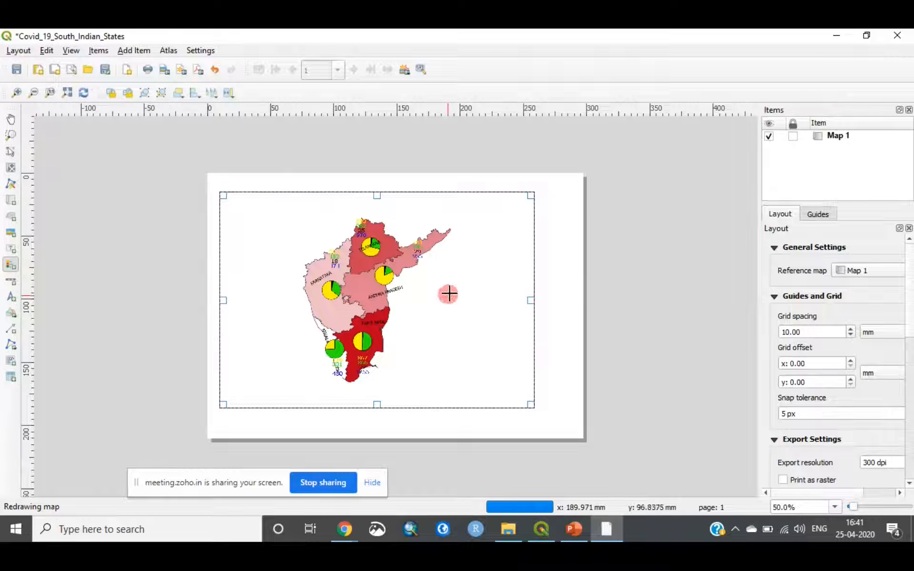
mouse_move(434, 274)
left_mouse_down()
mouse_move(529, 370)
mouse_move(529, 399)
left_mouse_up()
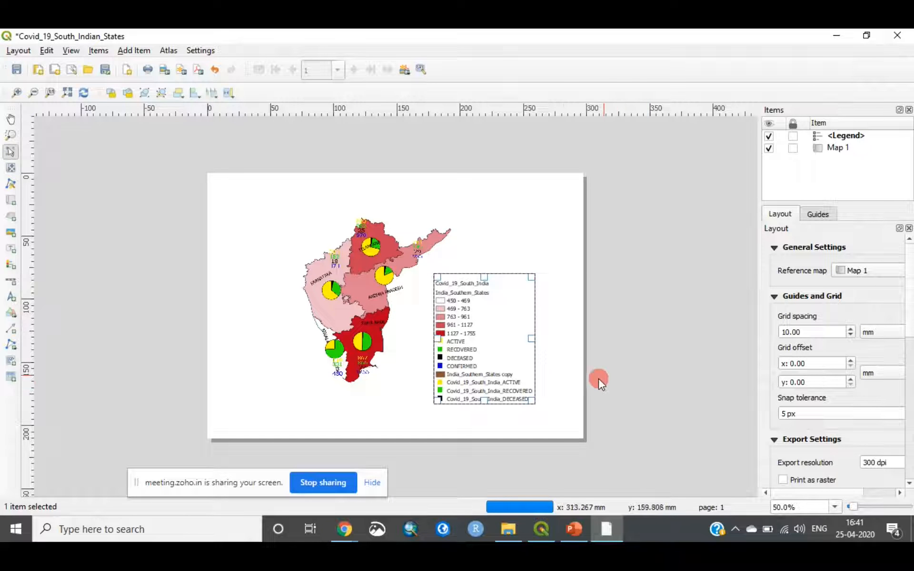
left_click(630, 439)
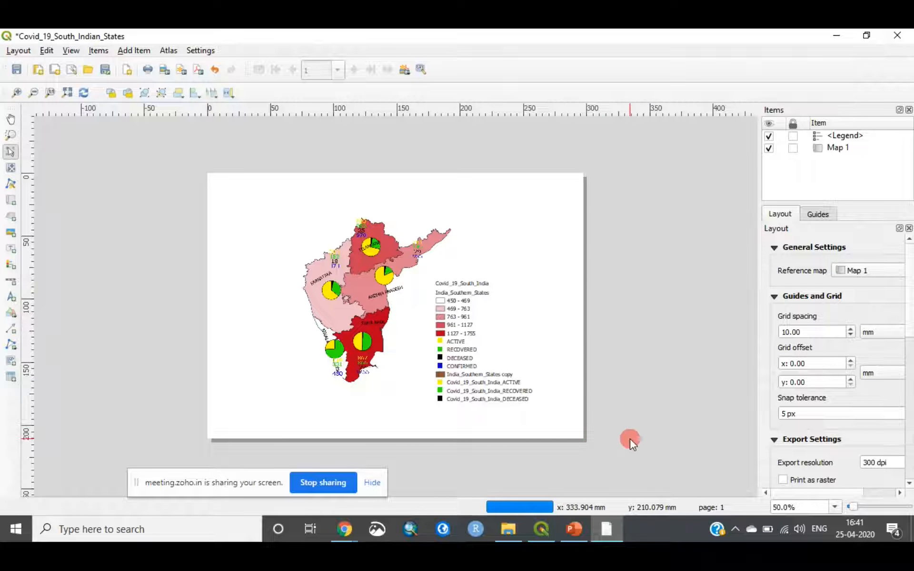
Compare the layout legend with the layer list in the main map window and return to the layout
left_click(488, 380)
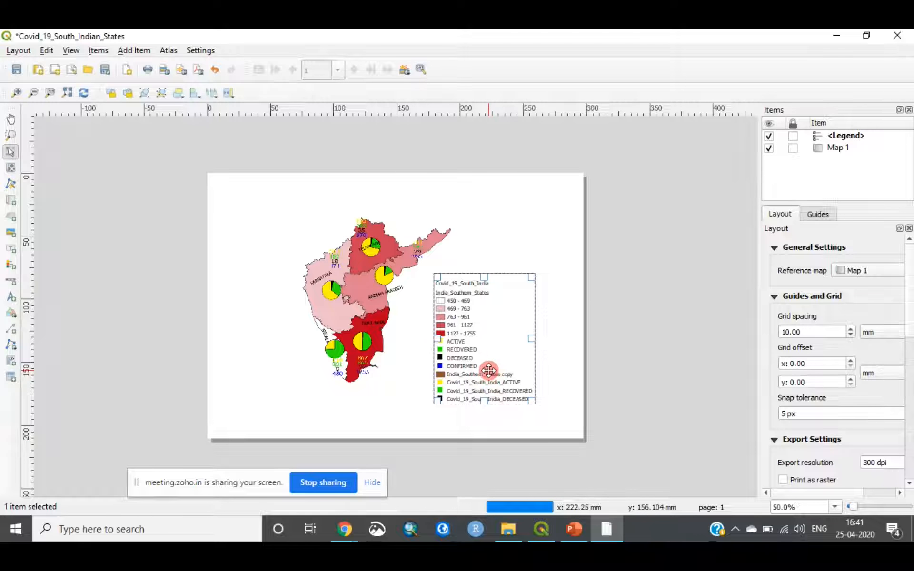
key("alt+Tab")
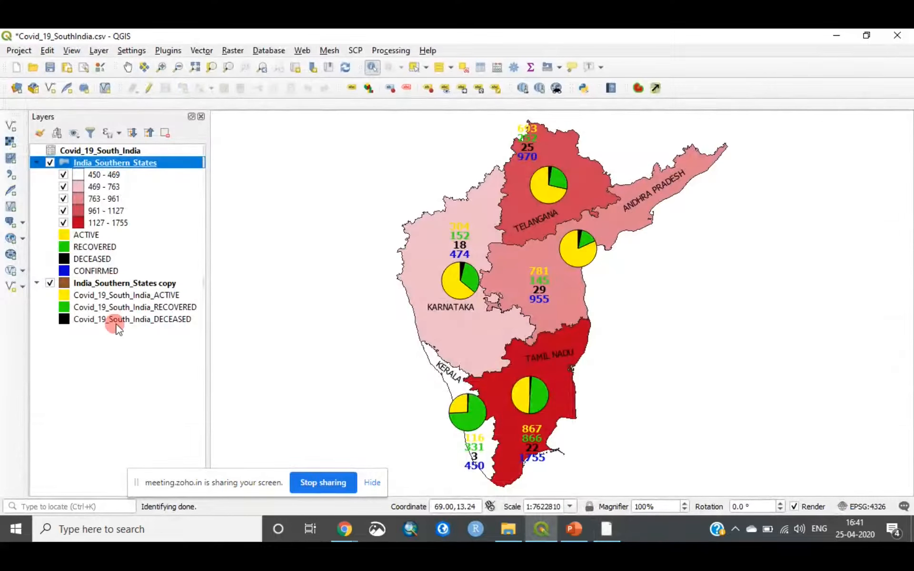
key("alt+Tab")
Move the legend about 20 mm right and 6 mm up on the layout page, away from the states
left_click(596, 325)
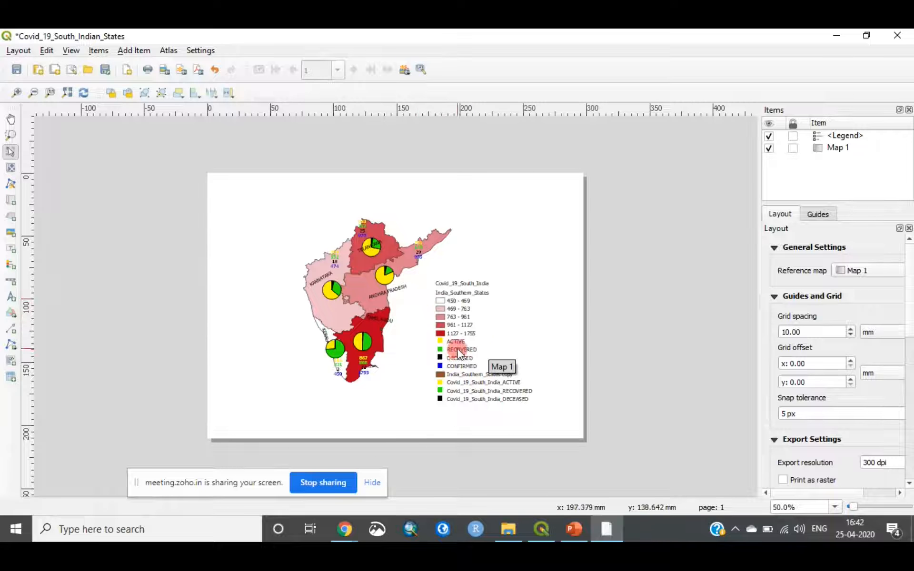
left_click_drag(463, 331, 490, 324)
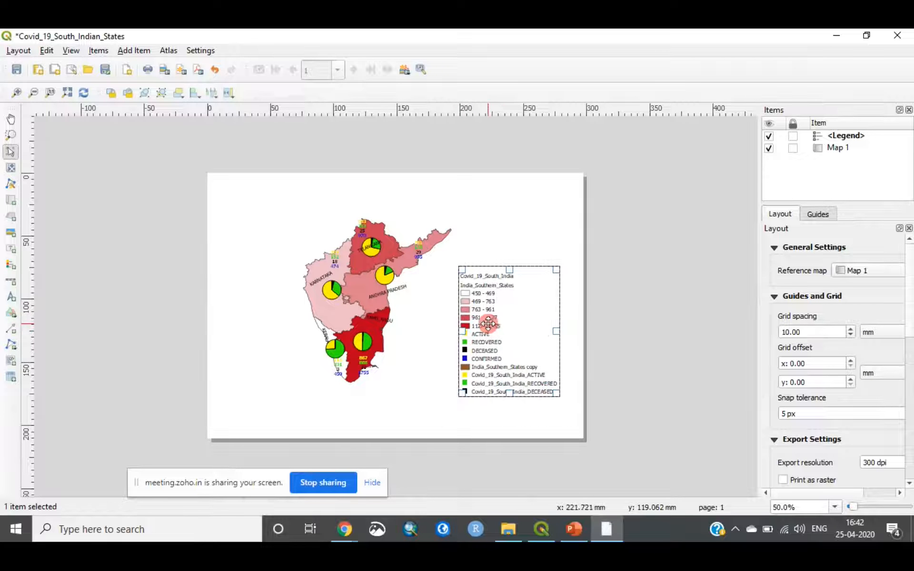
left_click(627, 325)
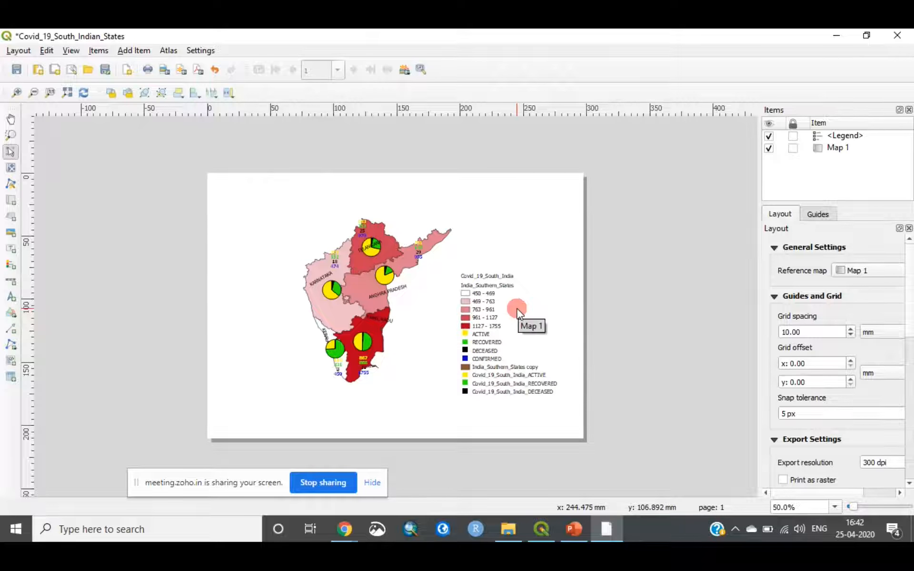
Open the legend's item properties and place the cursor in its title field
left_click(506, 299)
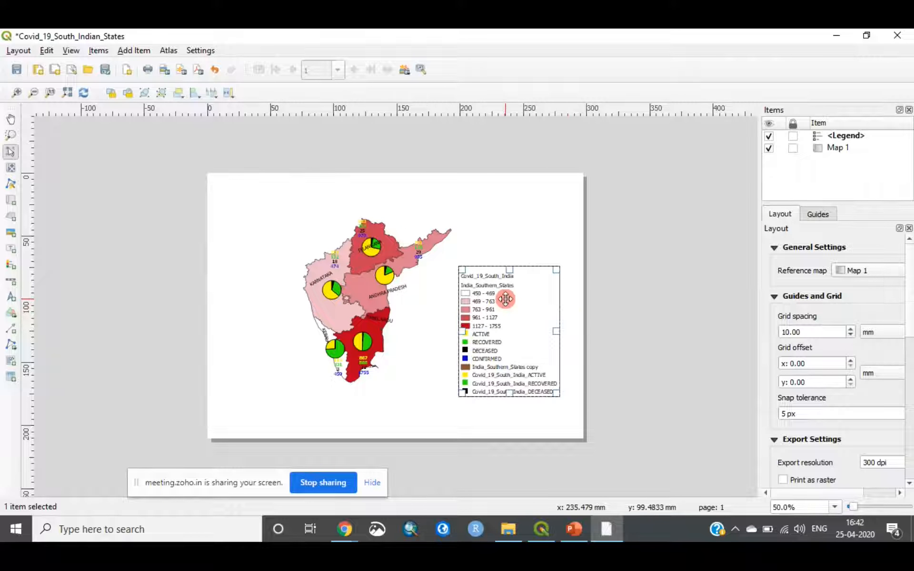
right_click(506, 299)
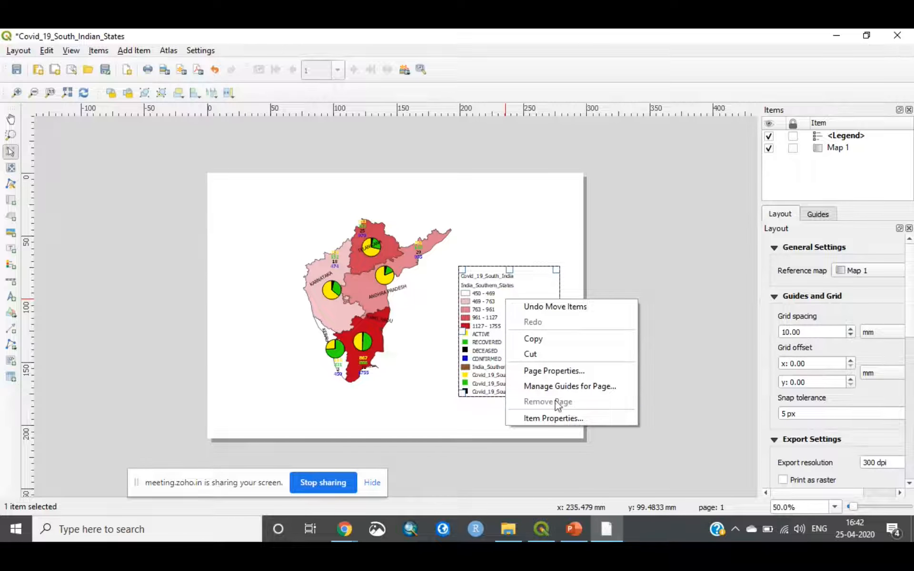
left_click(564, 419)
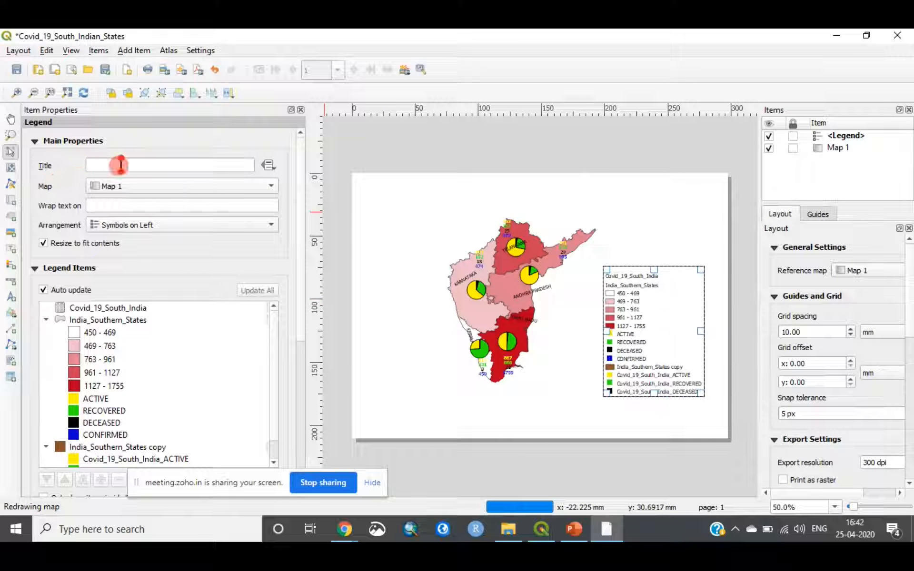
left_click(149, 169)
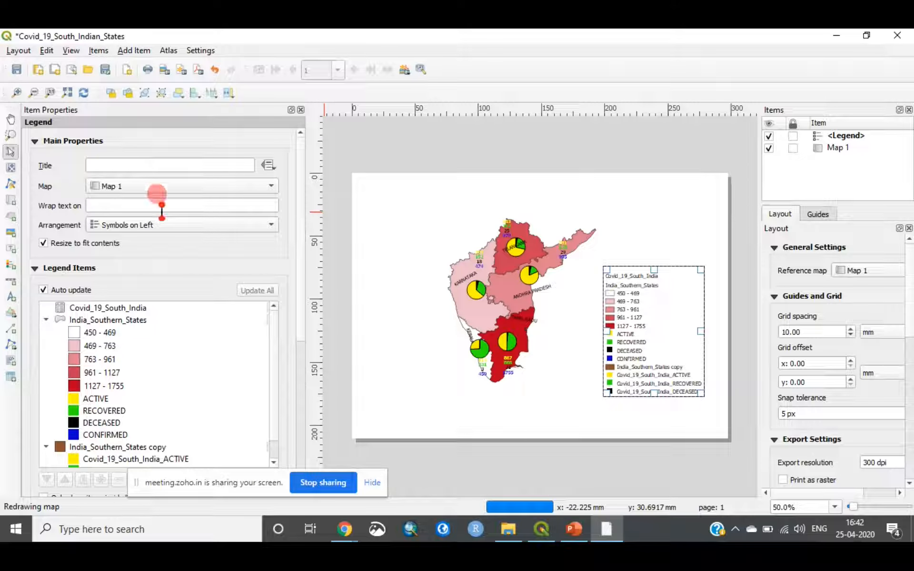